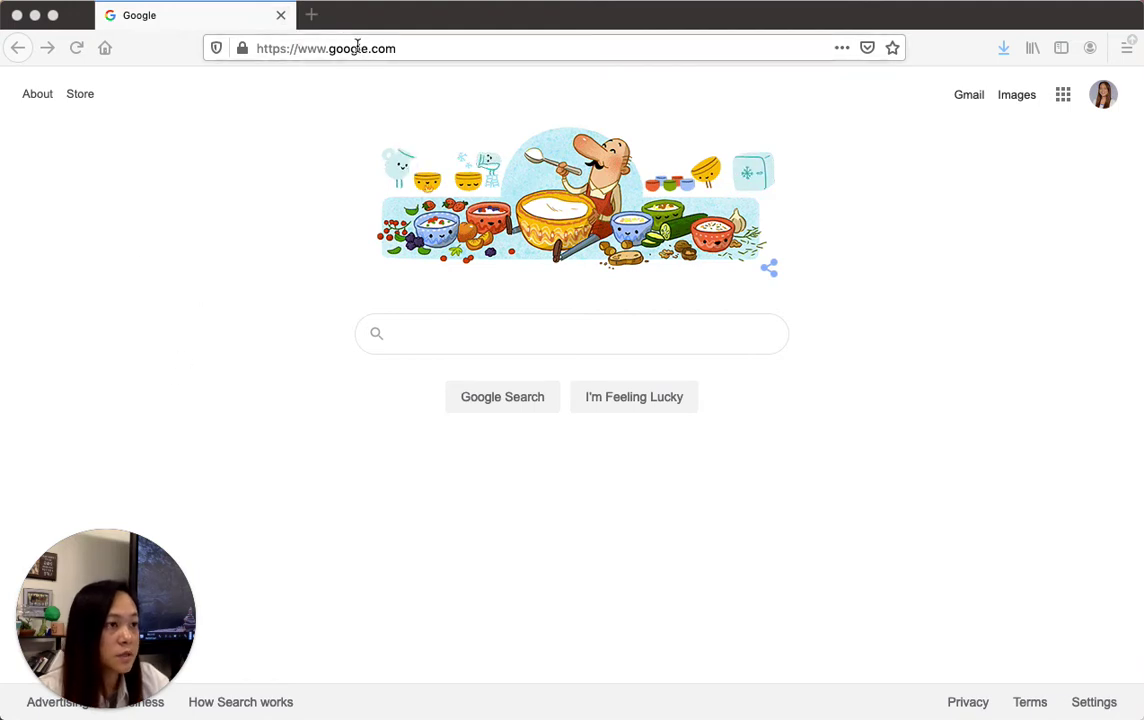
- Go to the school's Onshape site at wwhs.onshape.com in Firefox
click(441, 48)
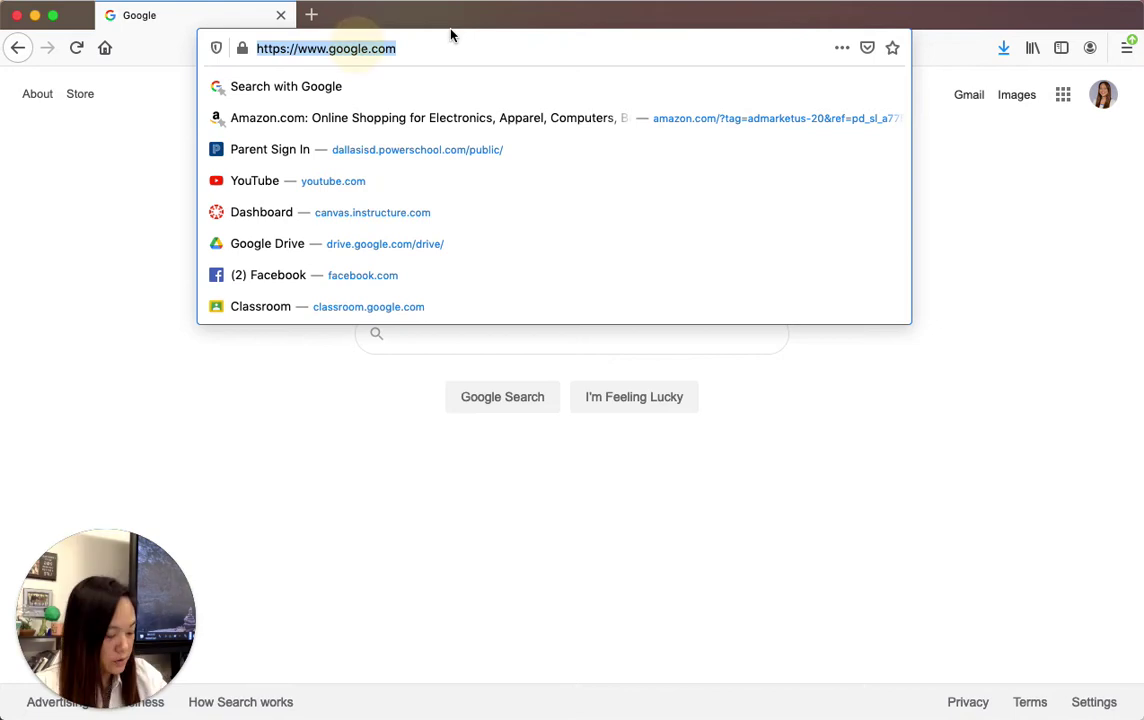
text(ww)
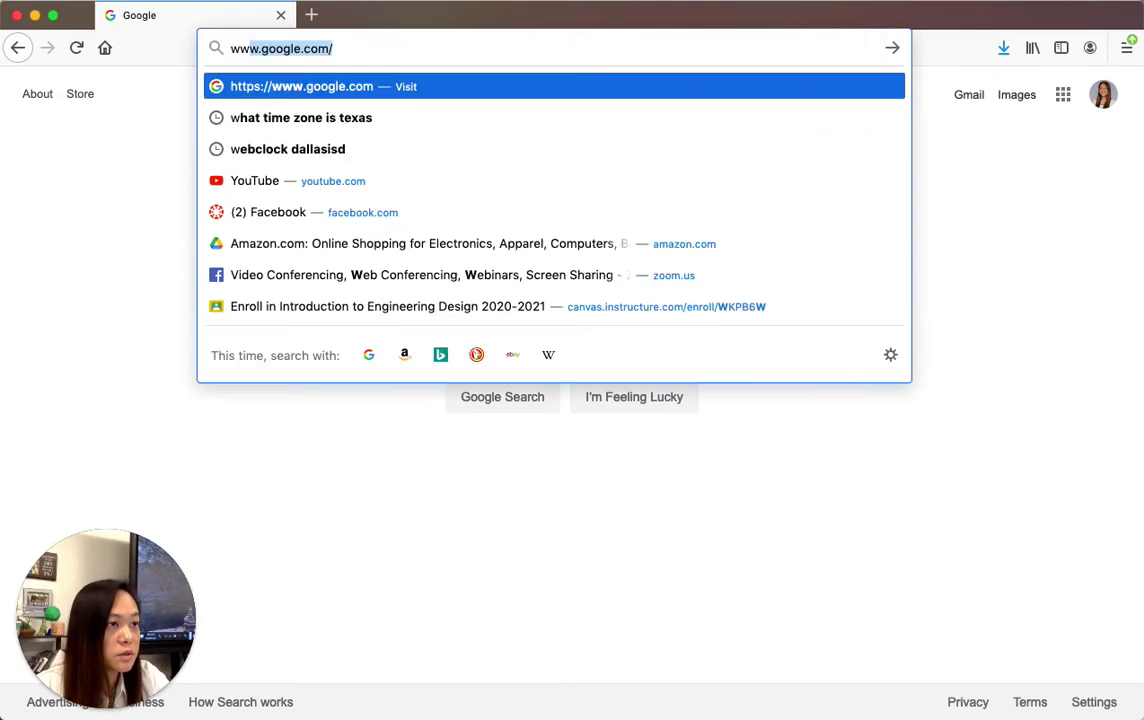
text(hs.)
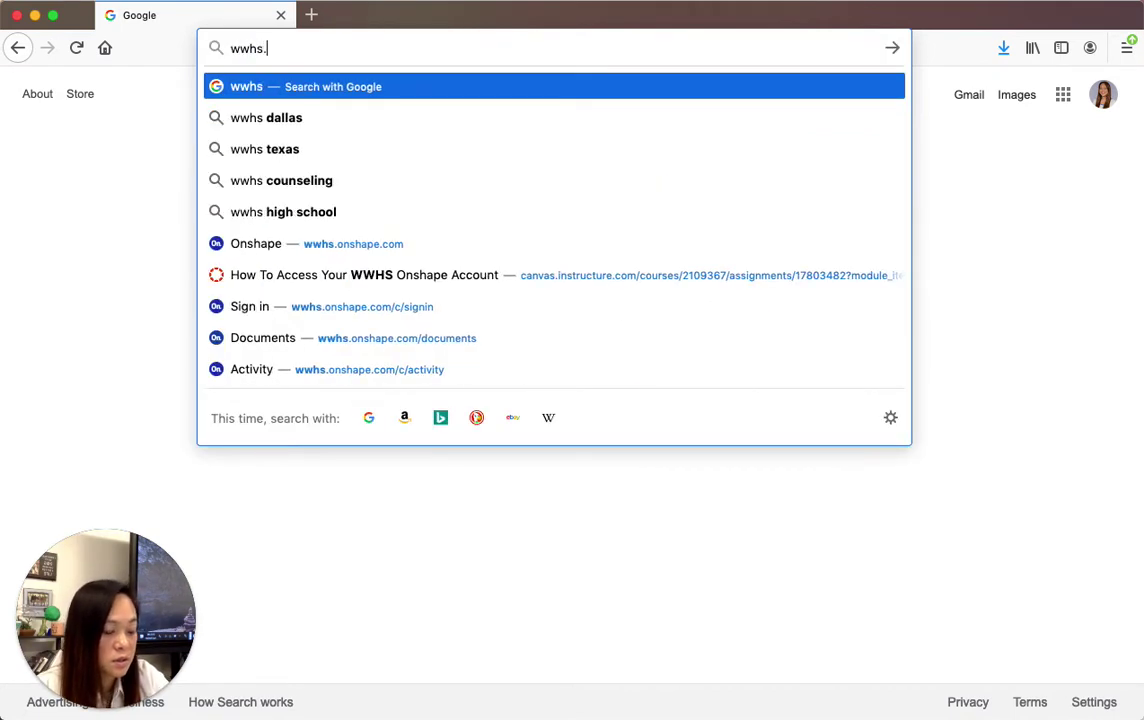
text(onshape.com)
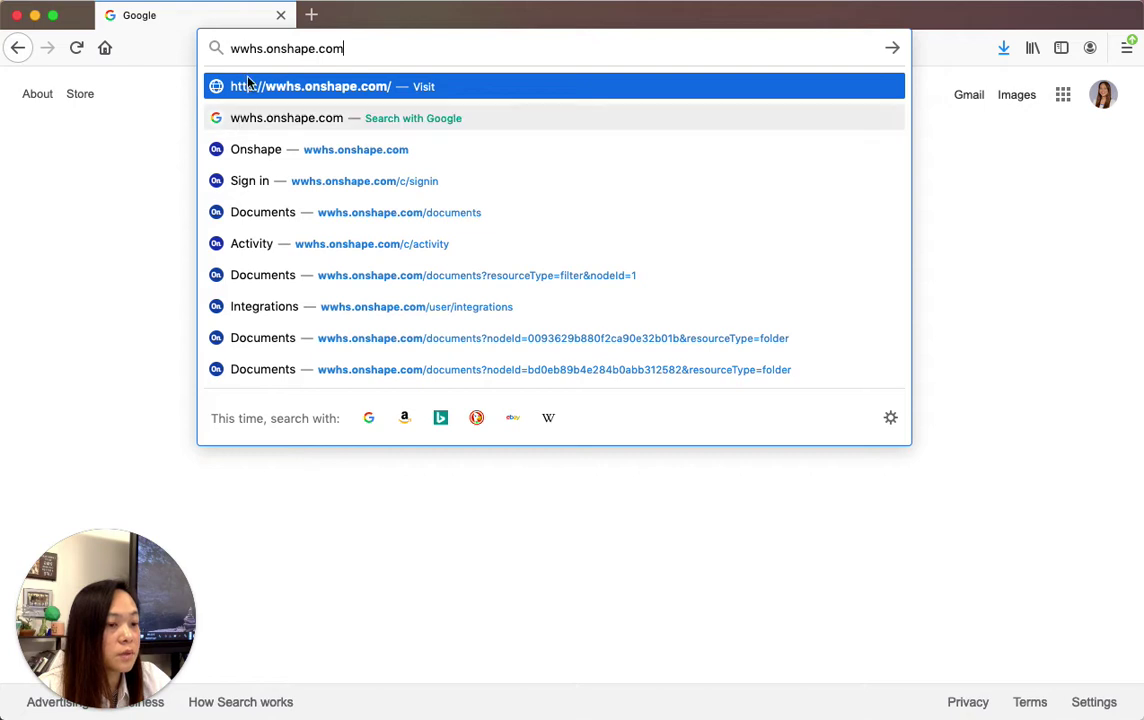
key(Return)
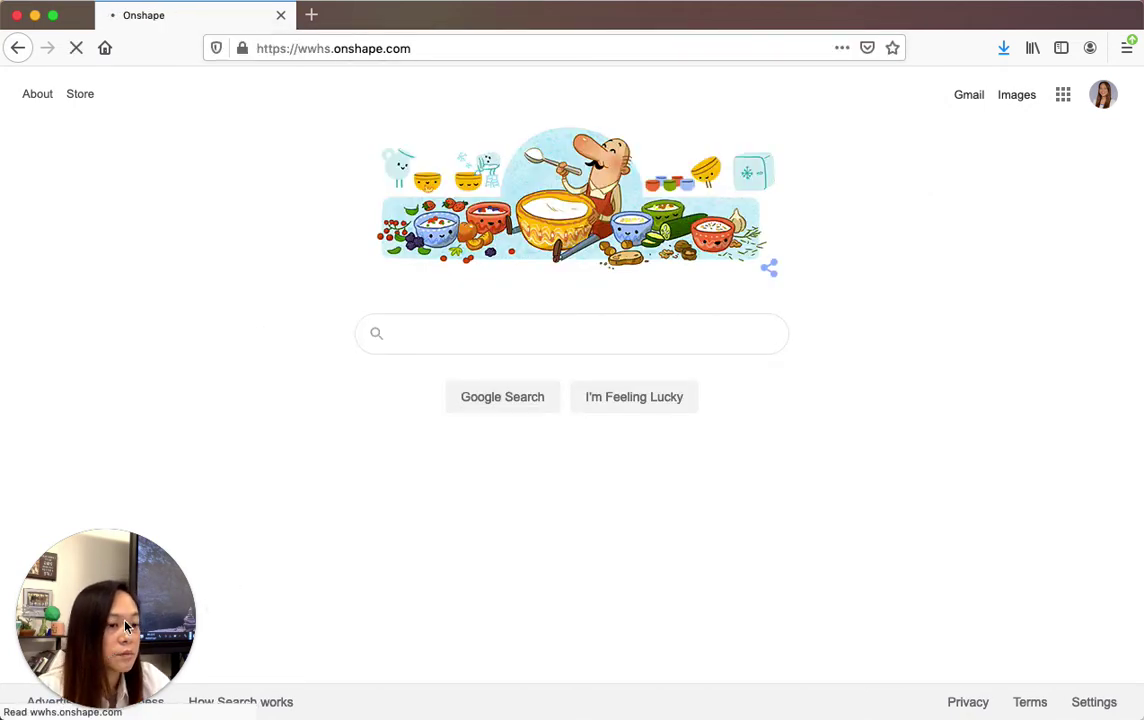
click(102, 706)
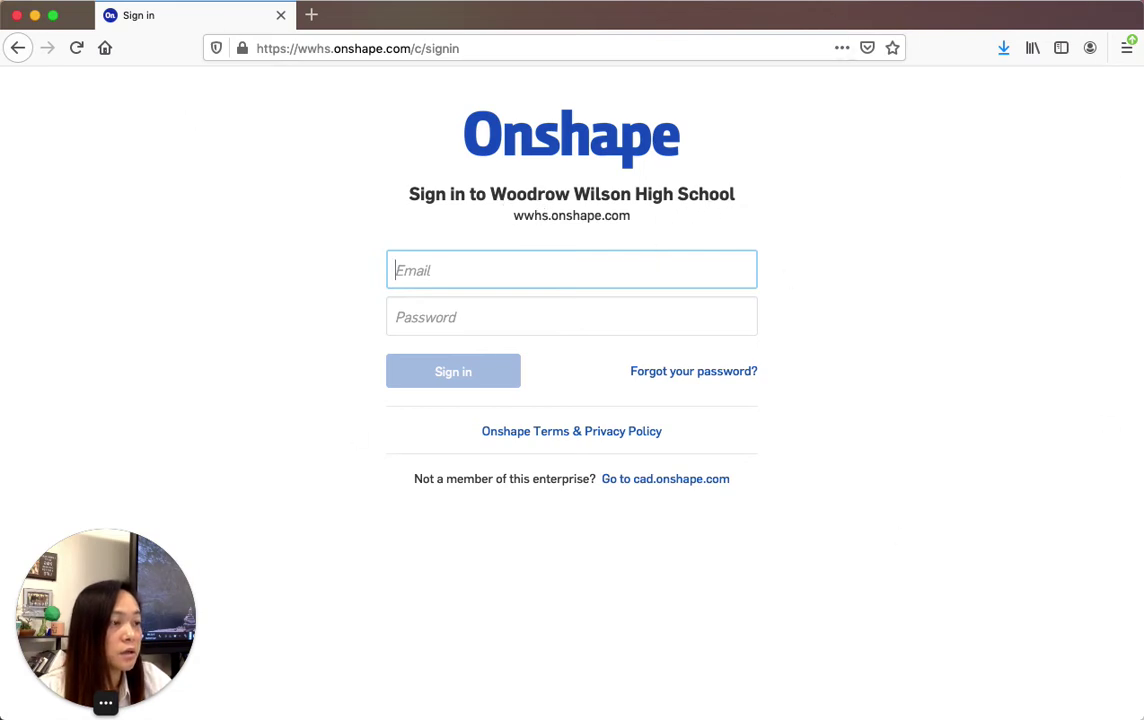
- Sign in with the saved account email and password, re-entering the password after the error
click(419, 281)
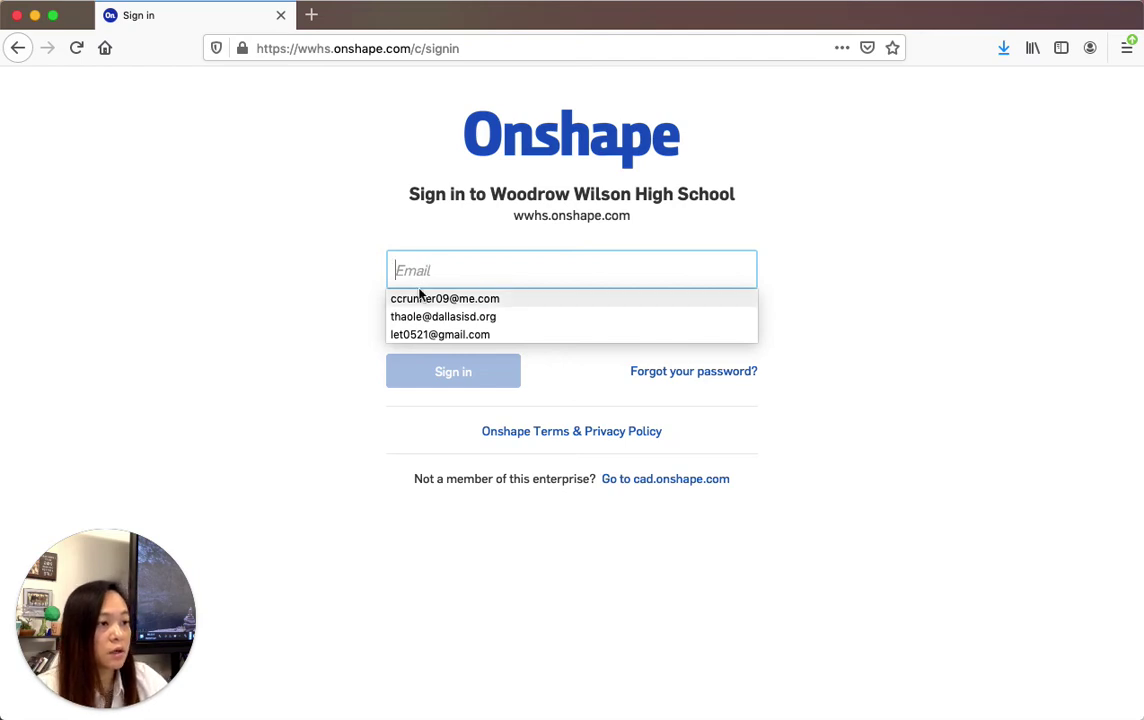
click(421, 336)
click(437, 320)
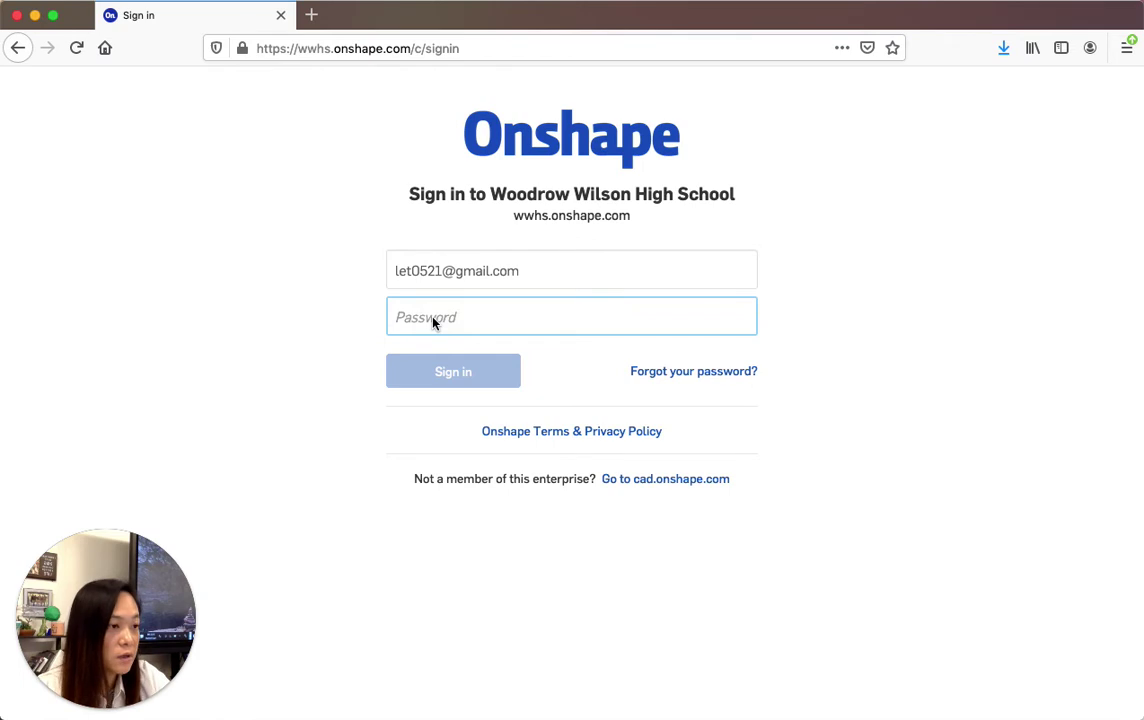
text(***)
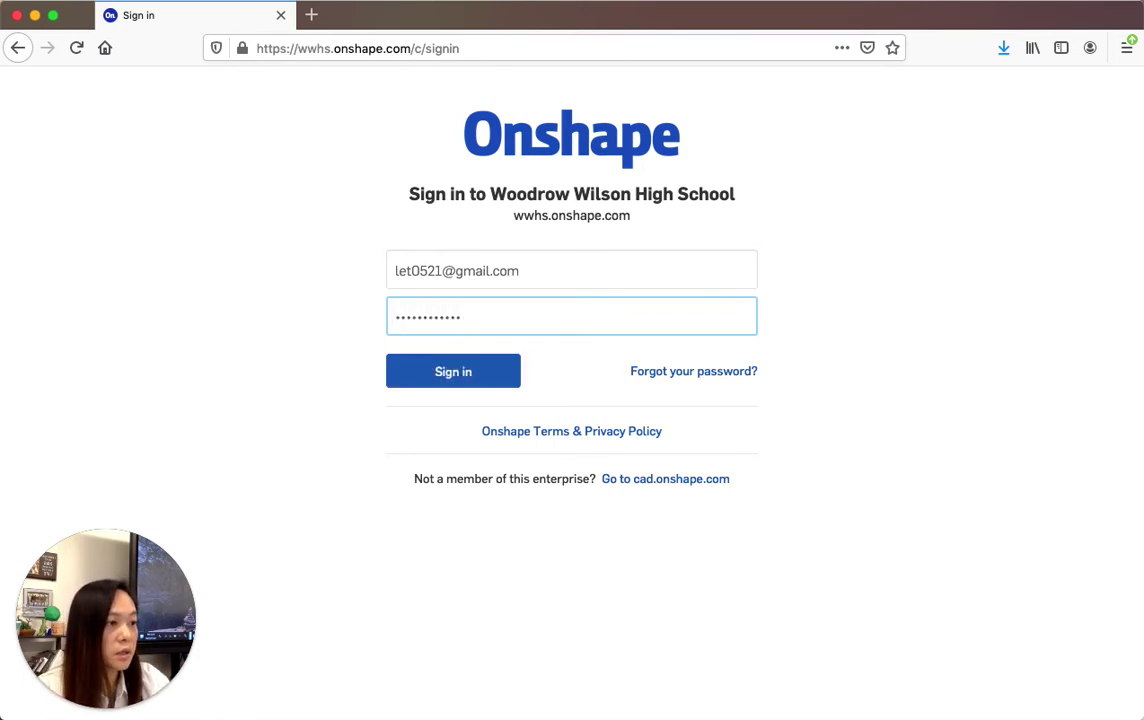
click(438, 368)
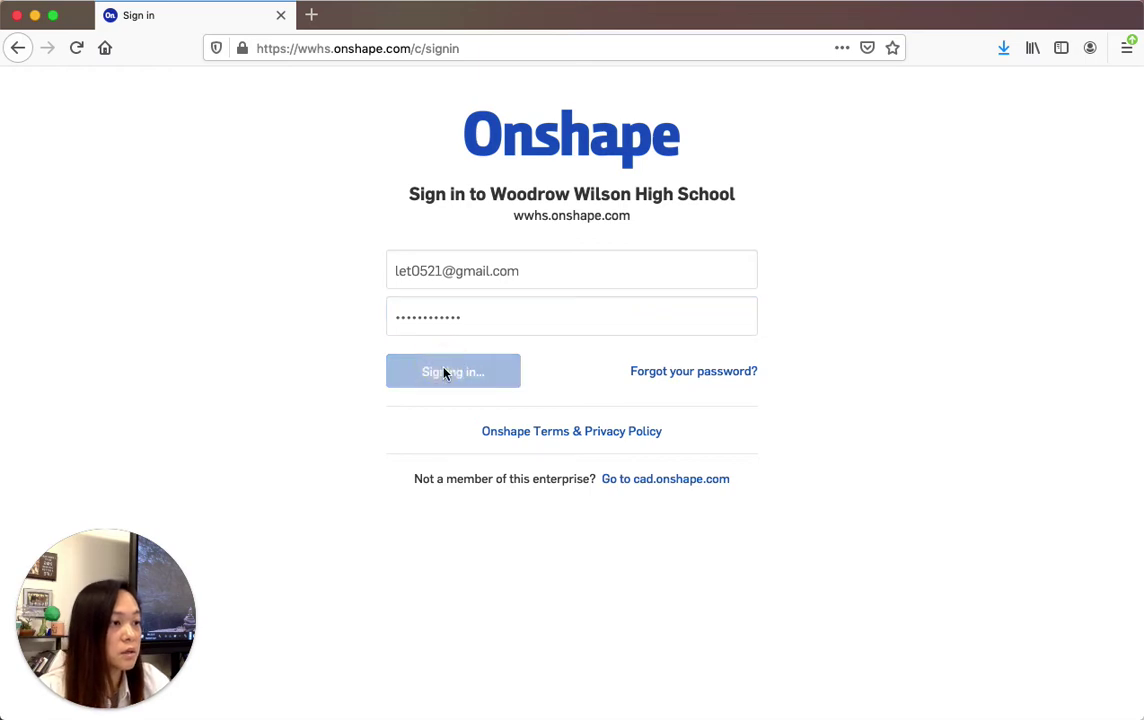
text(*)
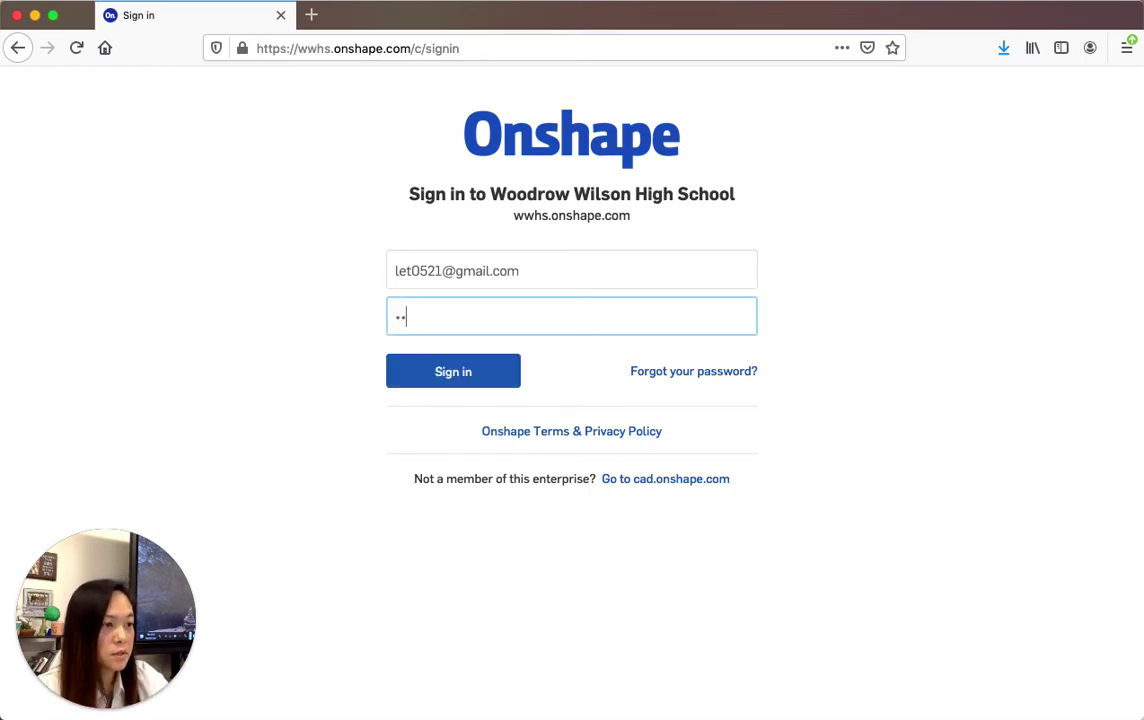
text(*)
key(Return)
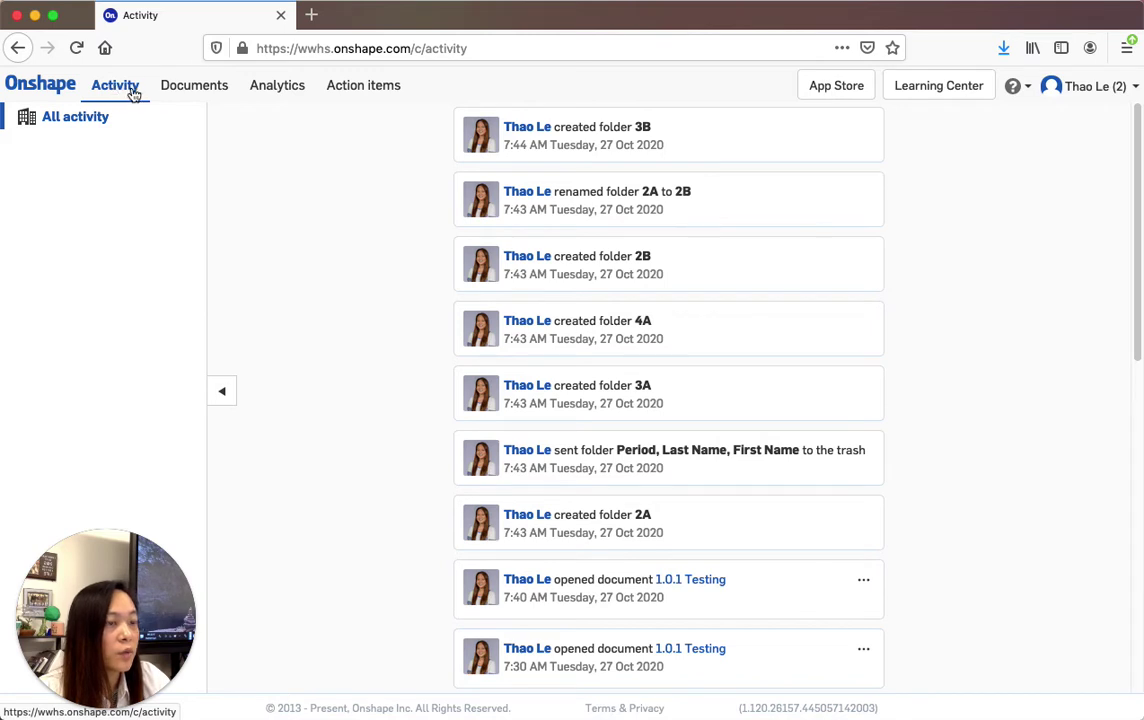
- Show the Documents page under My Onshape with the IED Assignments folder
click(195, 88)
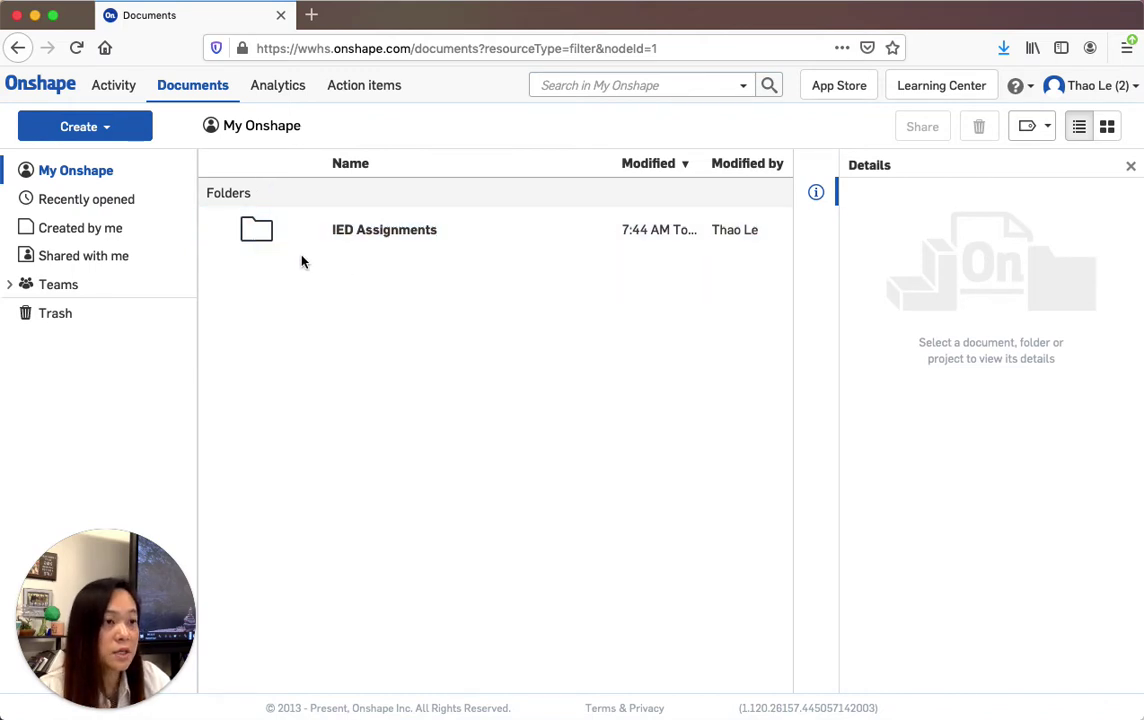
- Cancel the started 'Per' new folder without creating it, then open IED Assignments
click(110, 130)
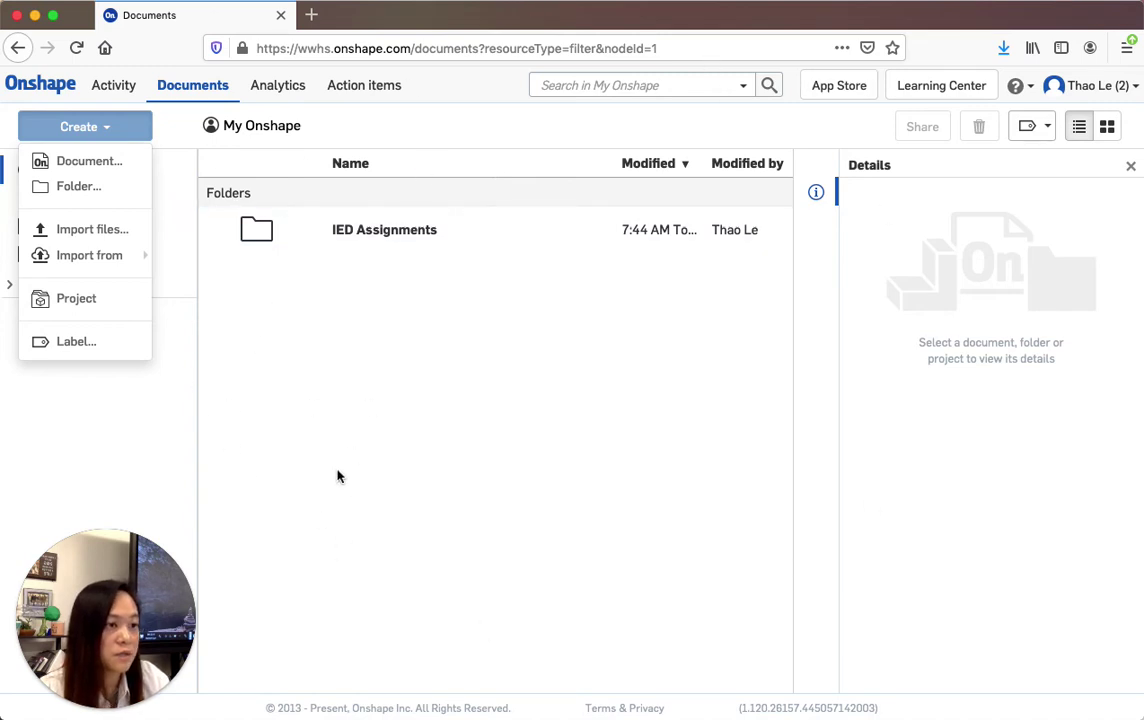
click(79, 187)
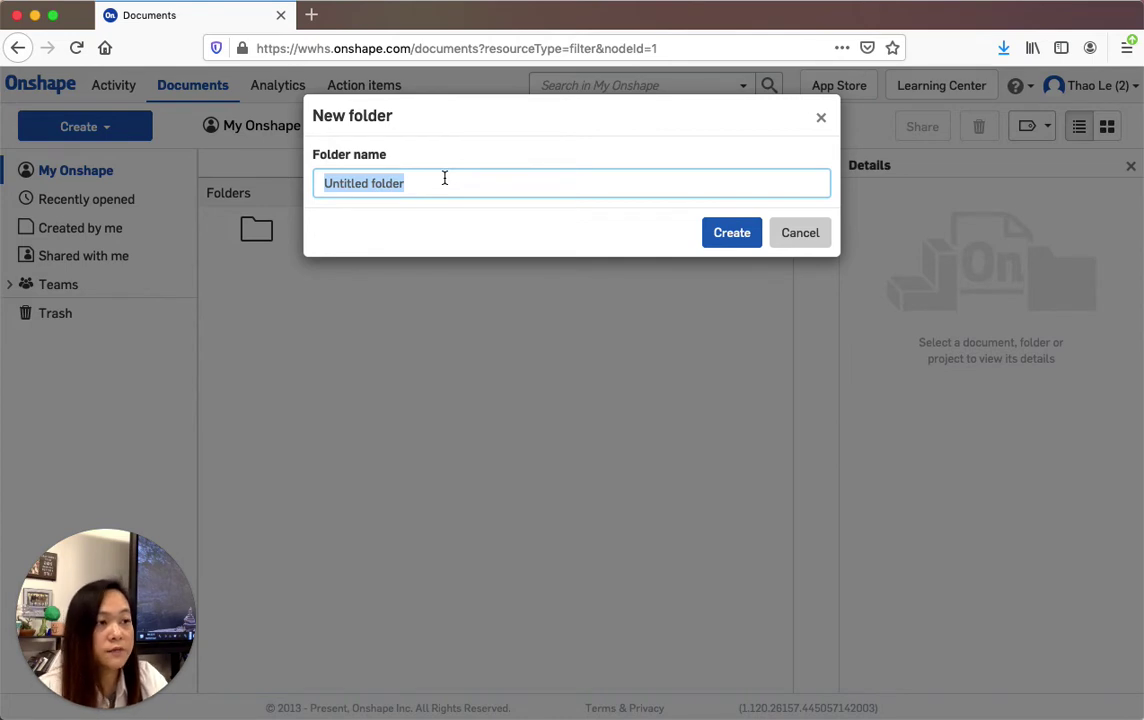
text(Per)
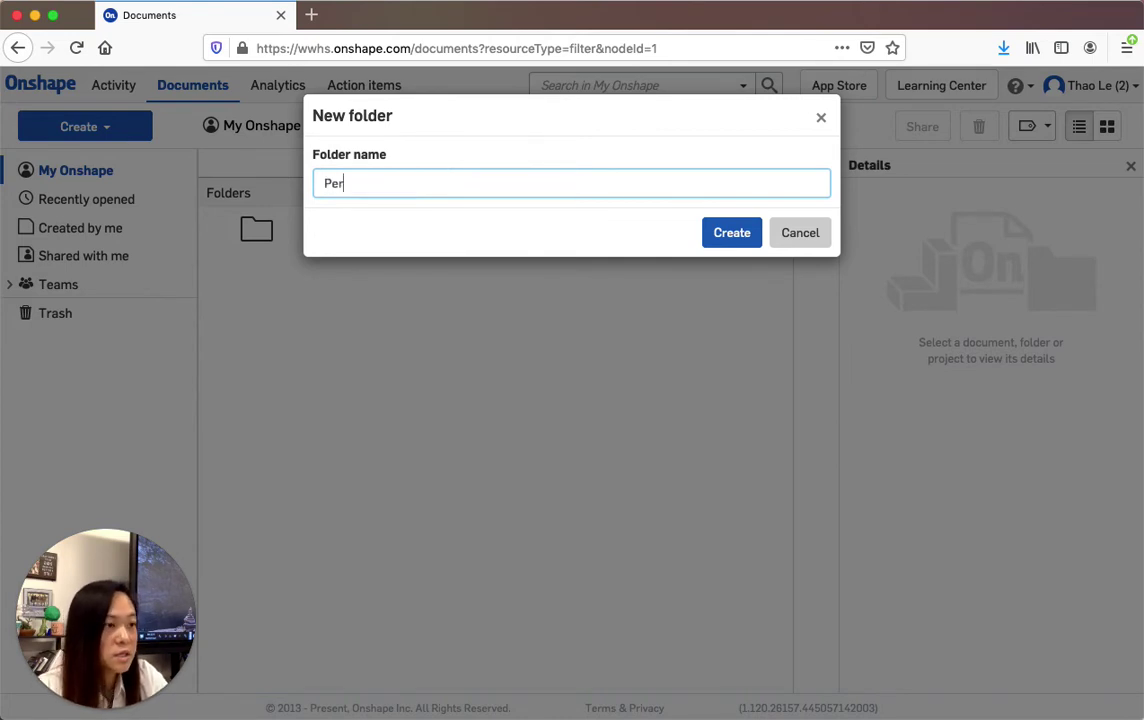
key(BackSpace)
key(BackSpace)
key(BackSpace)
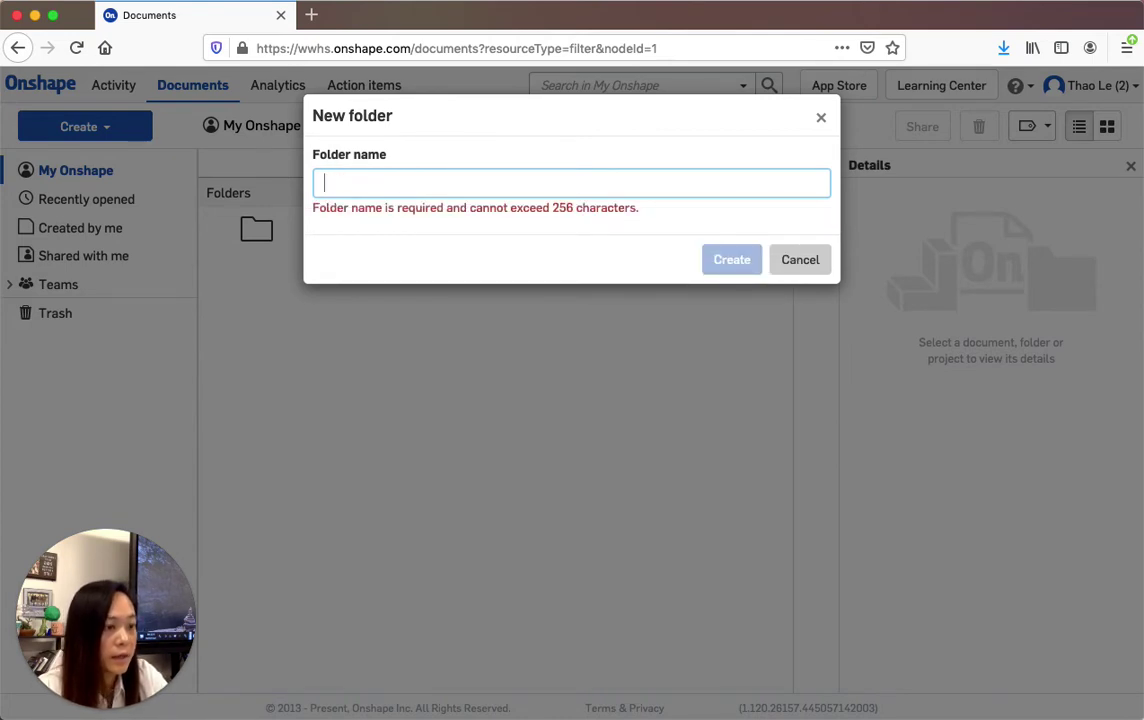
text(Personal)
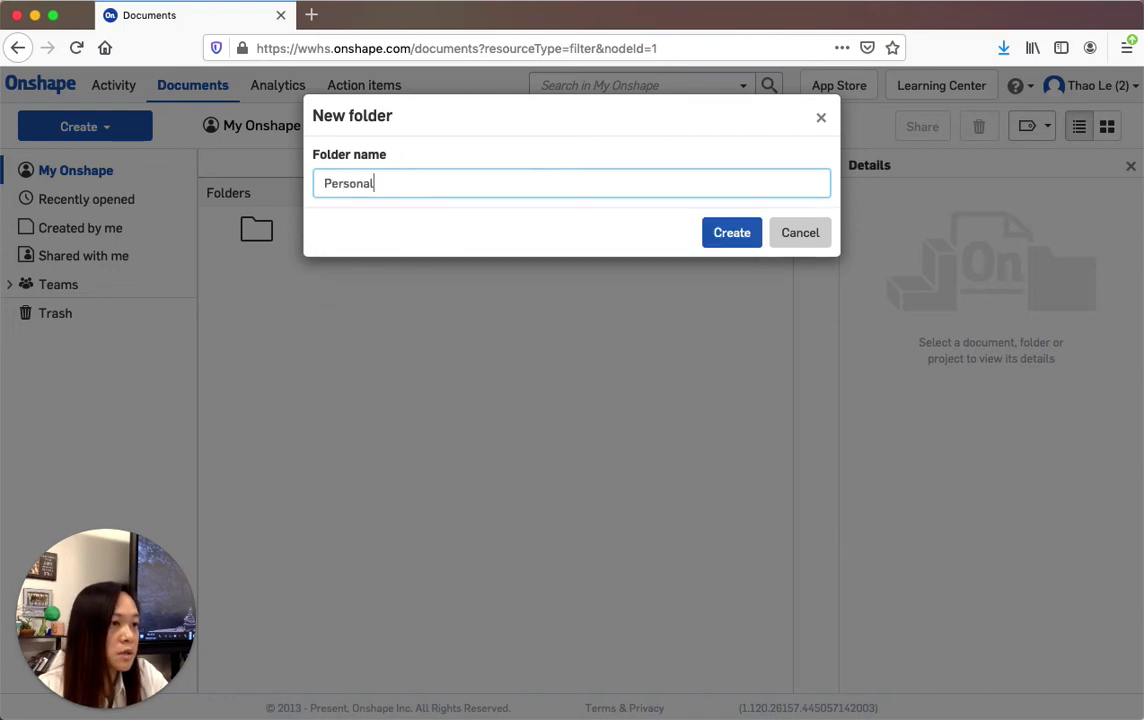
click(751, 244)
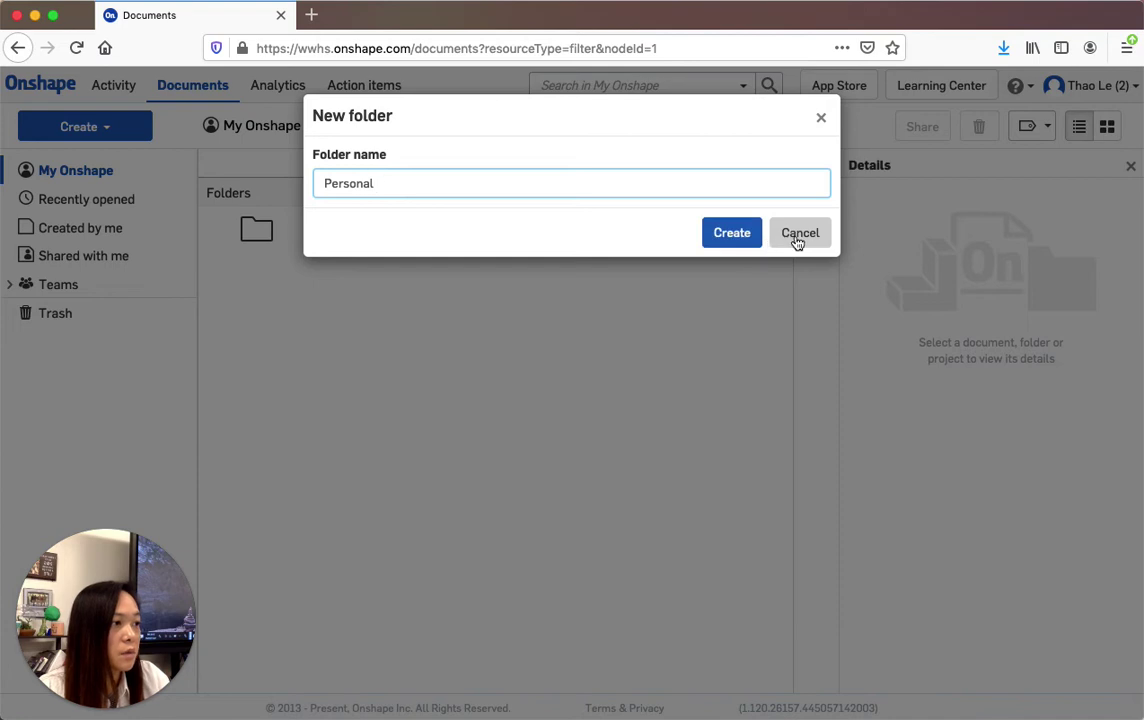
click(797, 238)
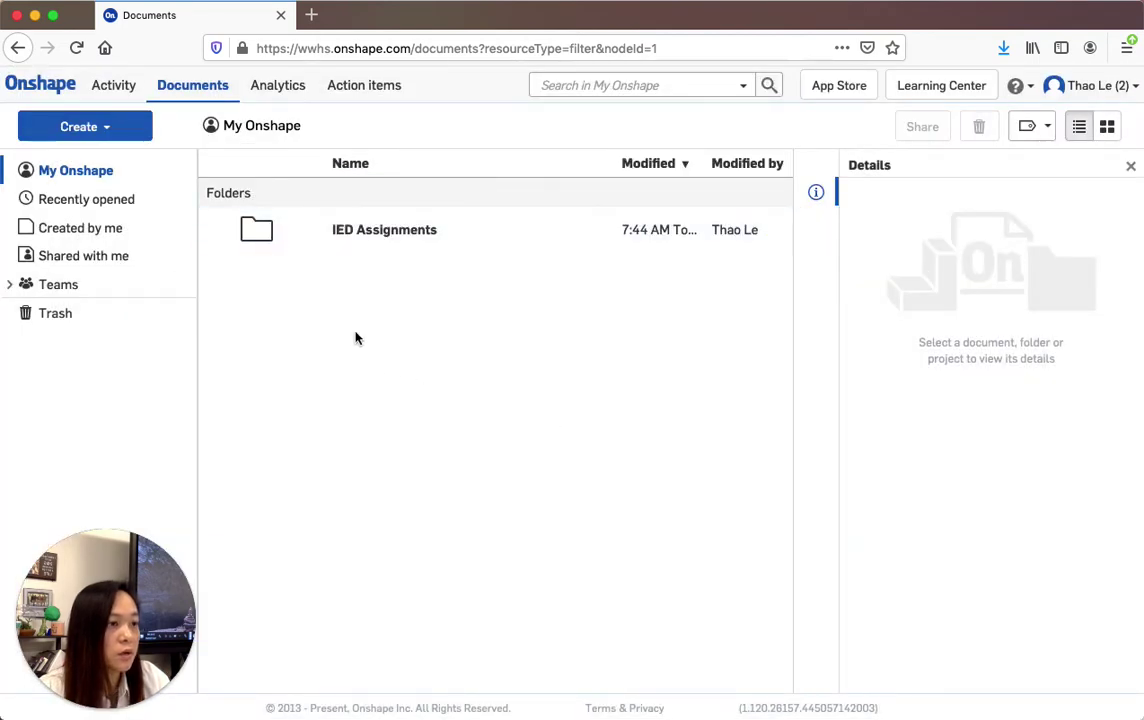
click(375, 241)
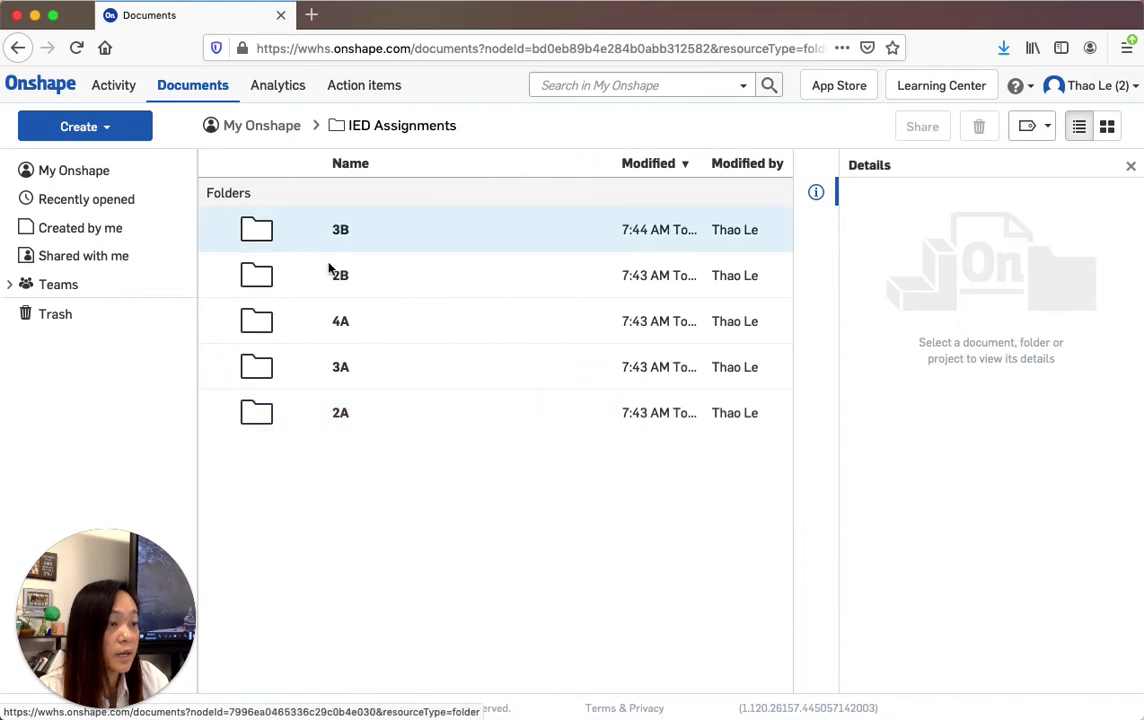
- Sort the IED Assignments class folders by name and open the empty 2A folder
click(373, 505)
click(360, 170)
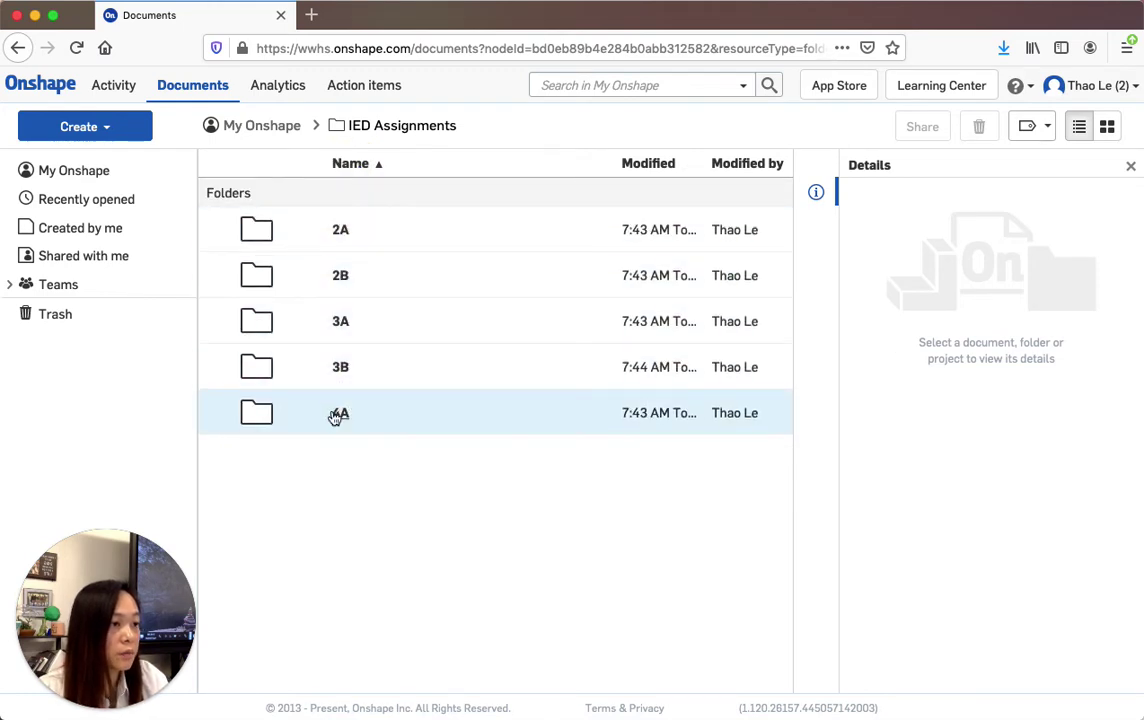
click(340, 229)
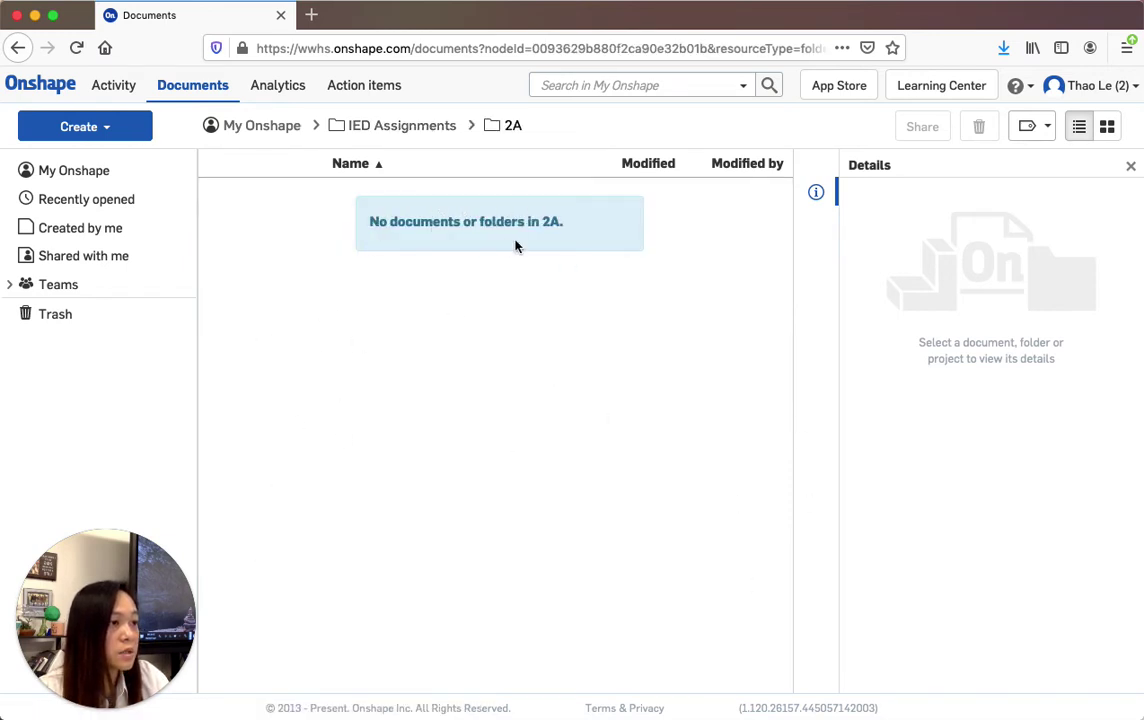
click(98, 133)
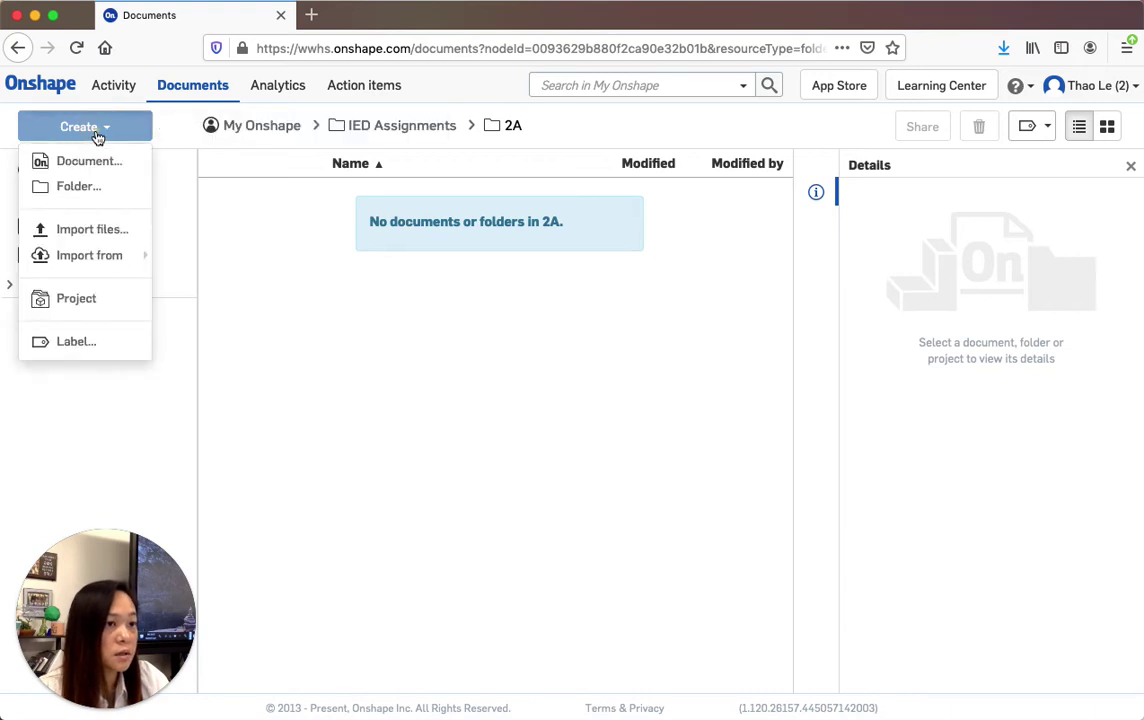
- Create a folder in 2A named with the student's last name, comma, first name
click(66, 188)
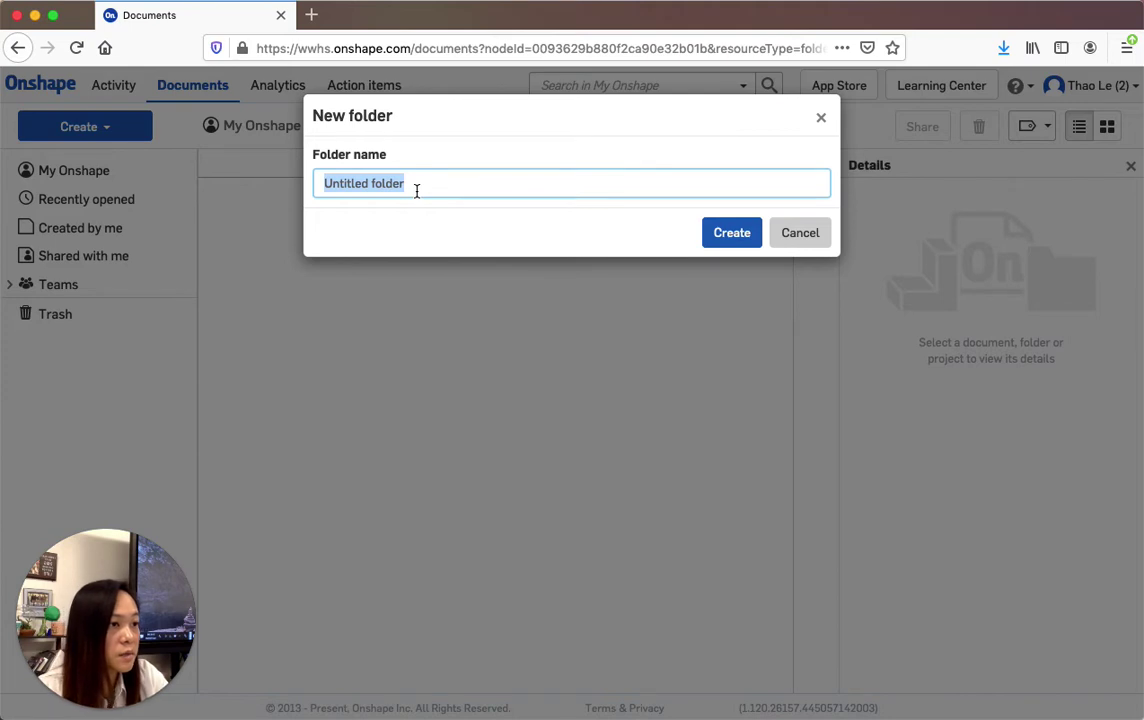
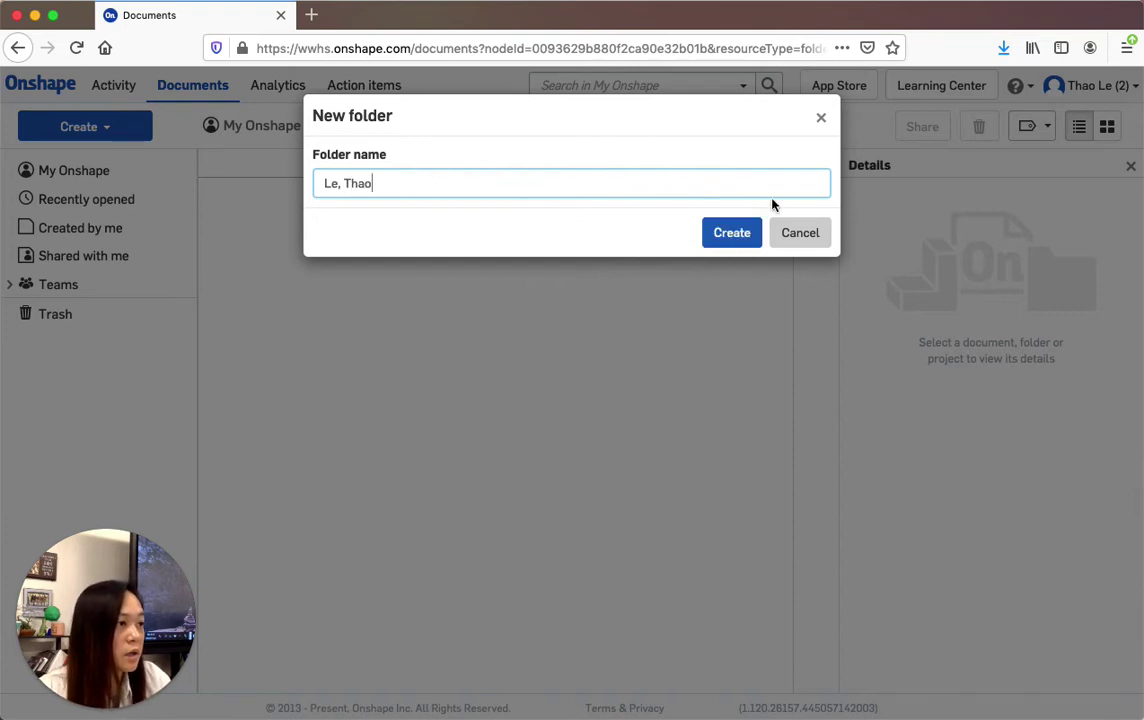
drag(378, 184, 317, 184)
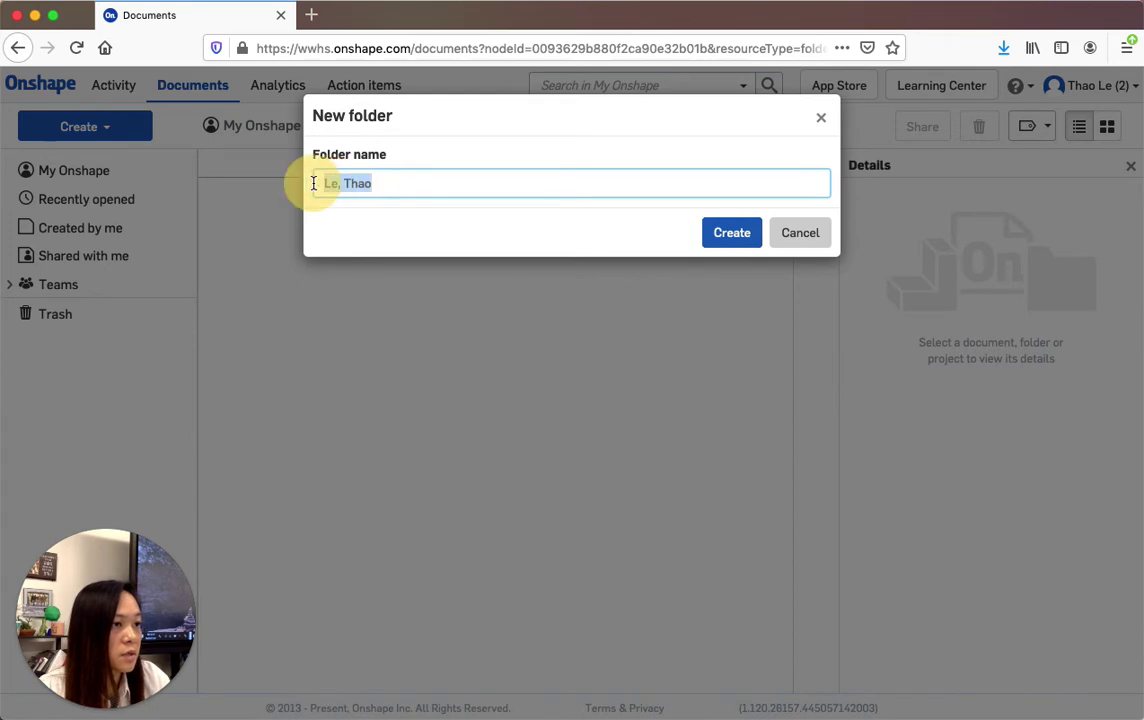
click(475, 184)
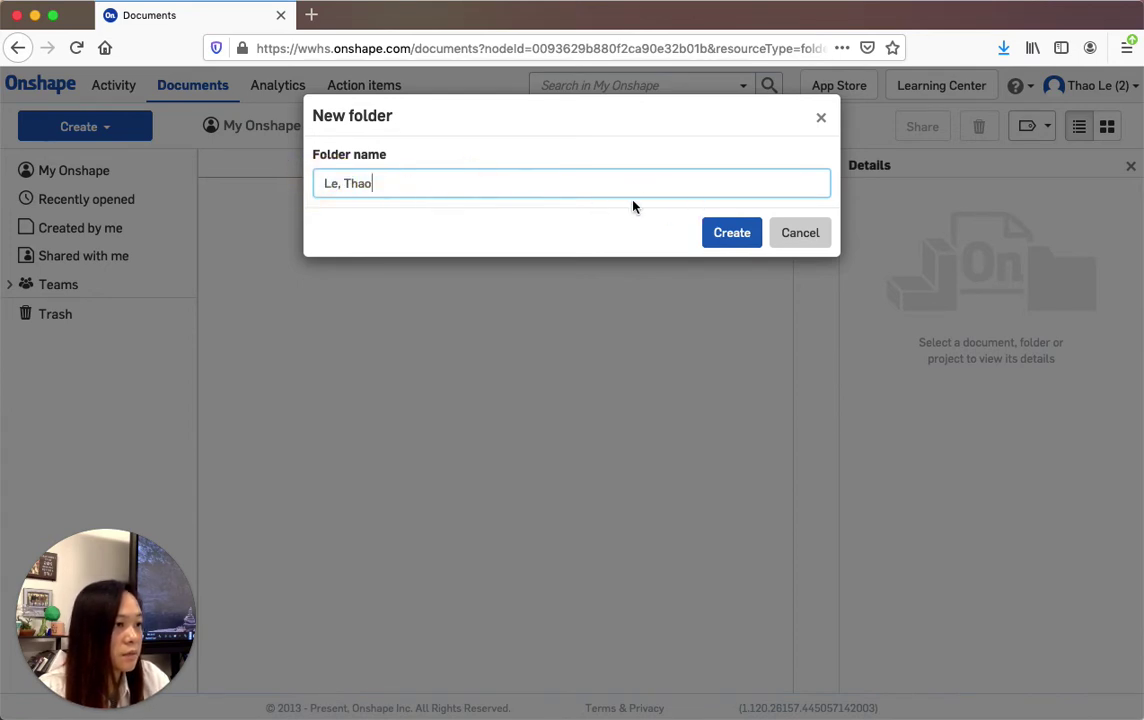
click(707, 236)
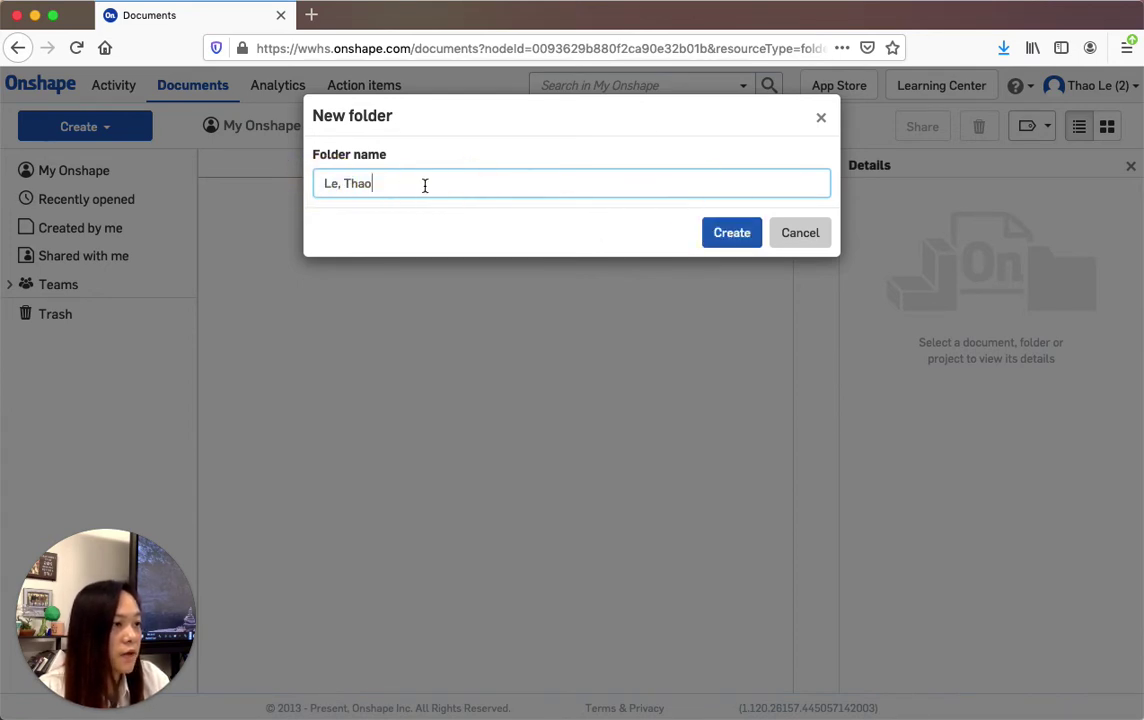
click(736, 240)
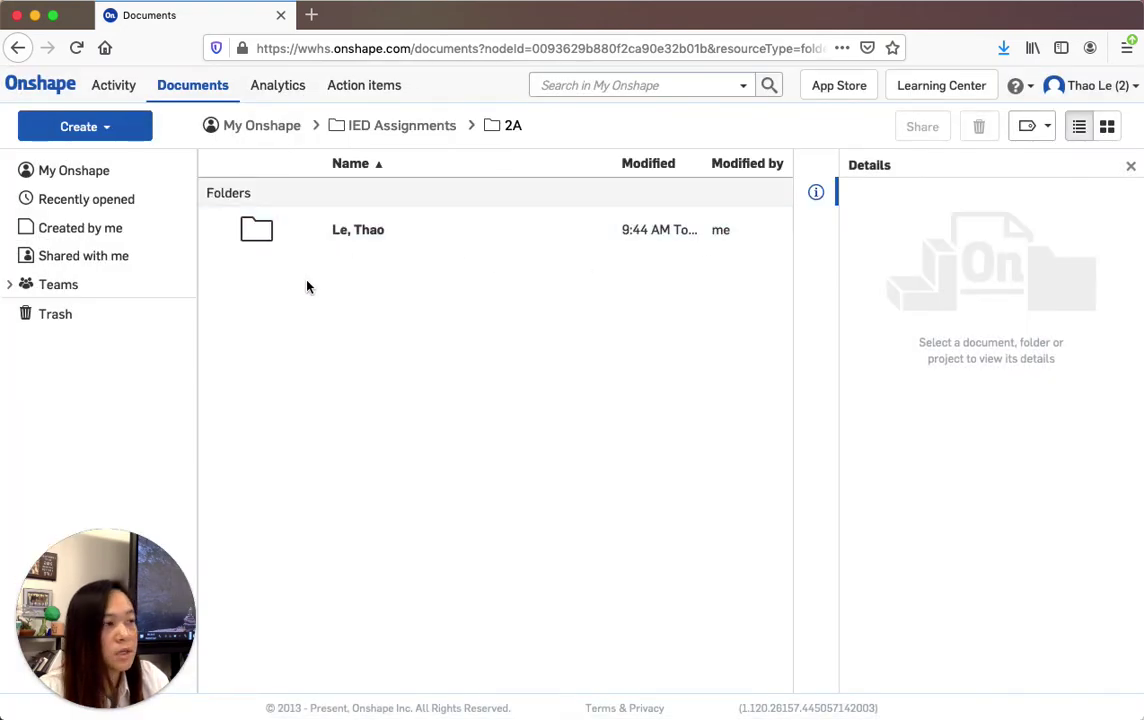
click(358, 231)
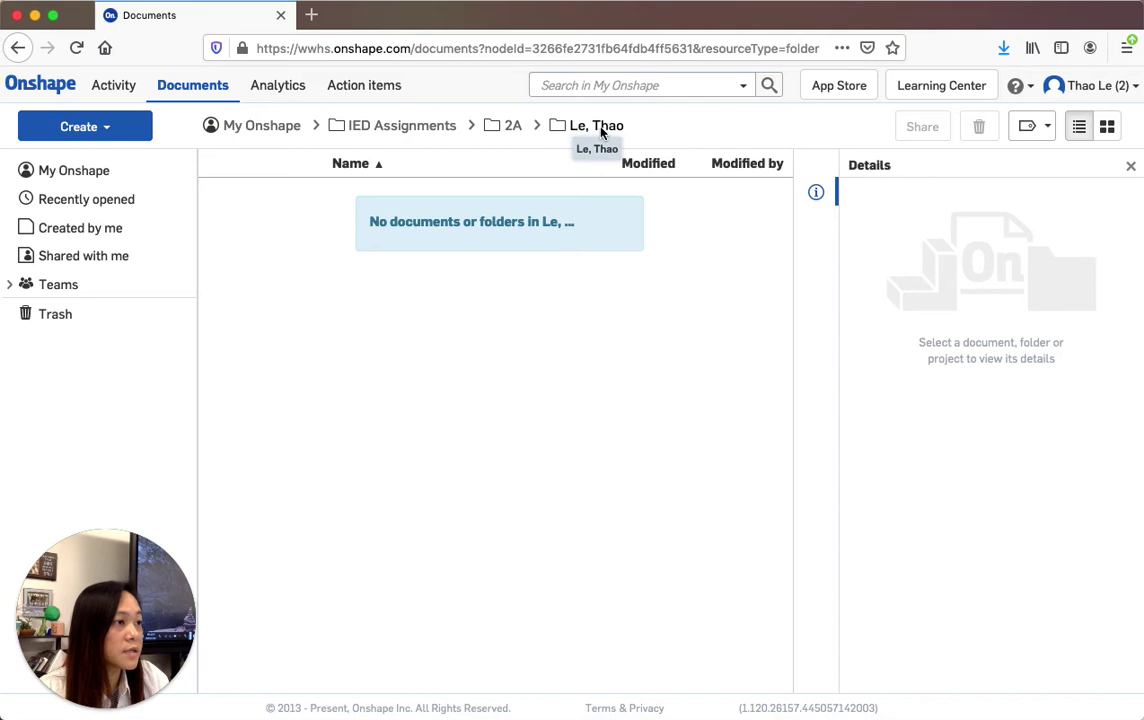
click(695, 262)
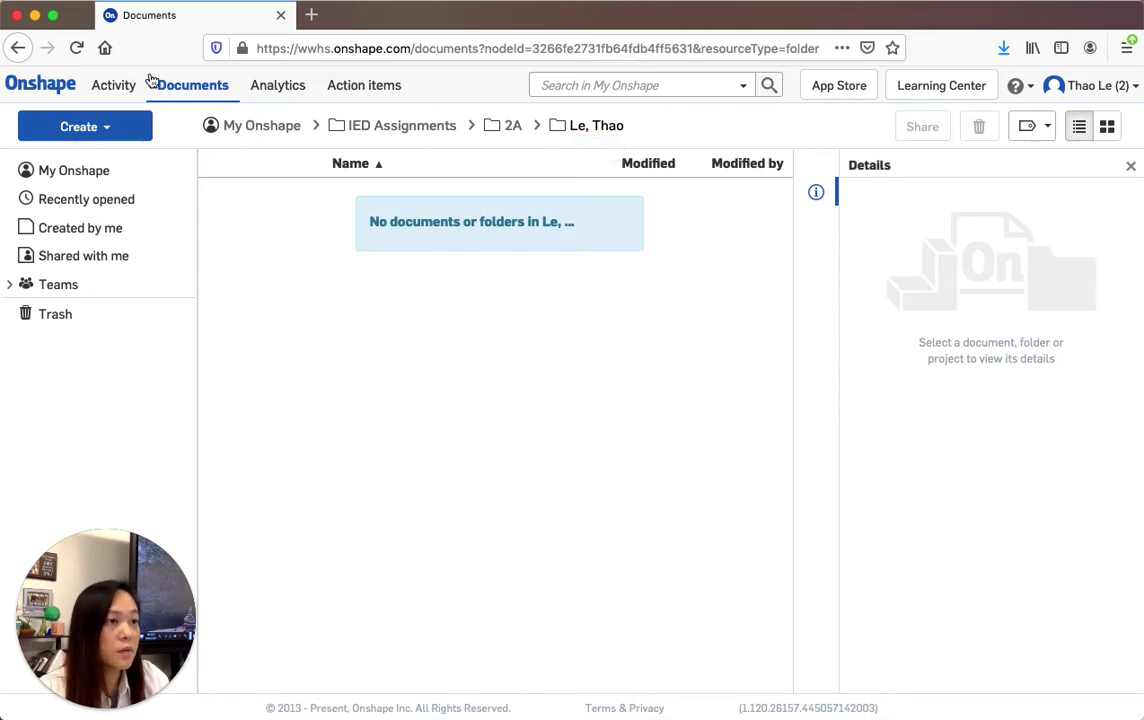
click(95, 178)
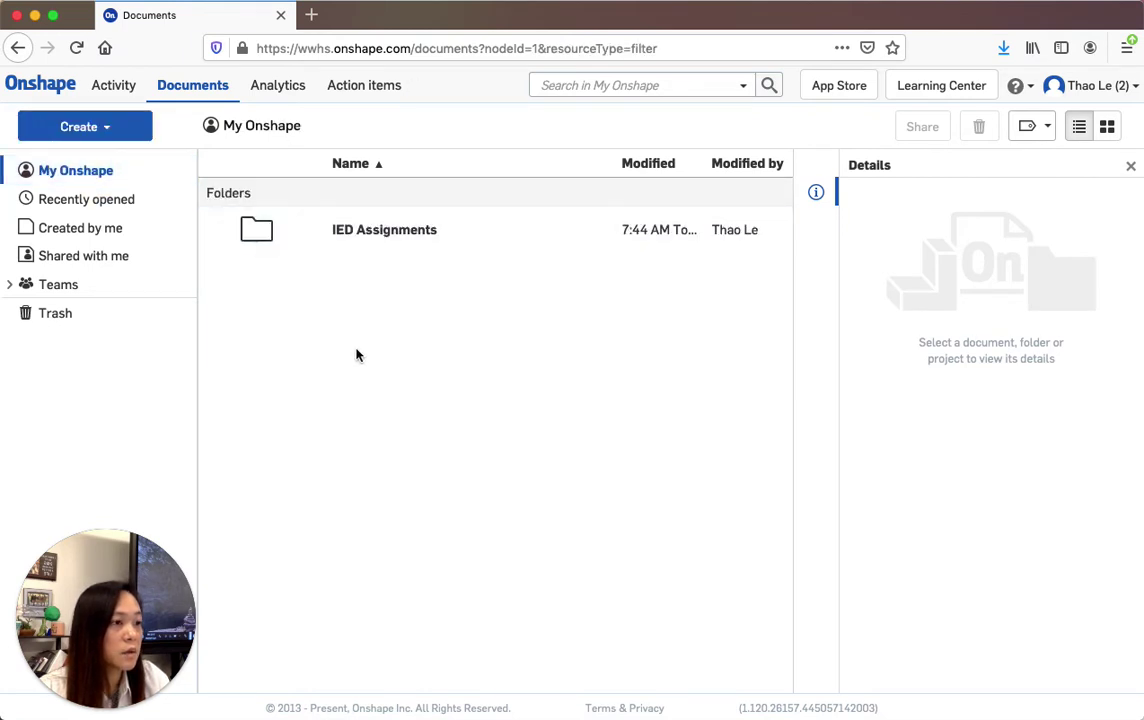
click(390, 238)
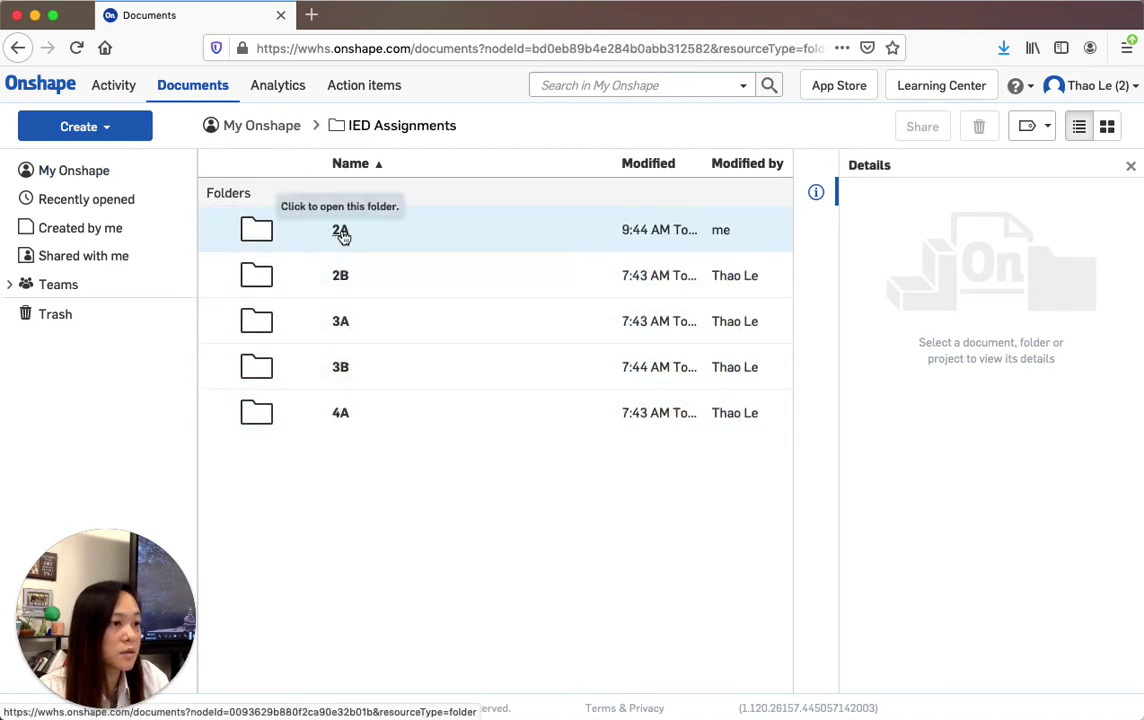
click(341, 235)
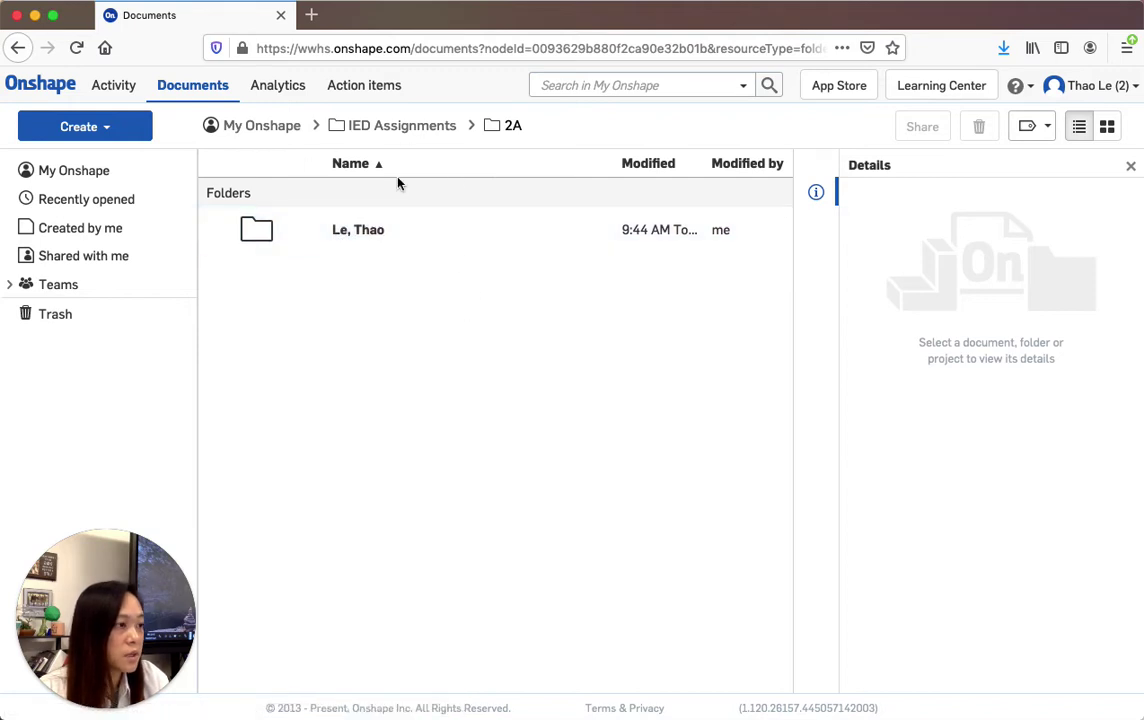
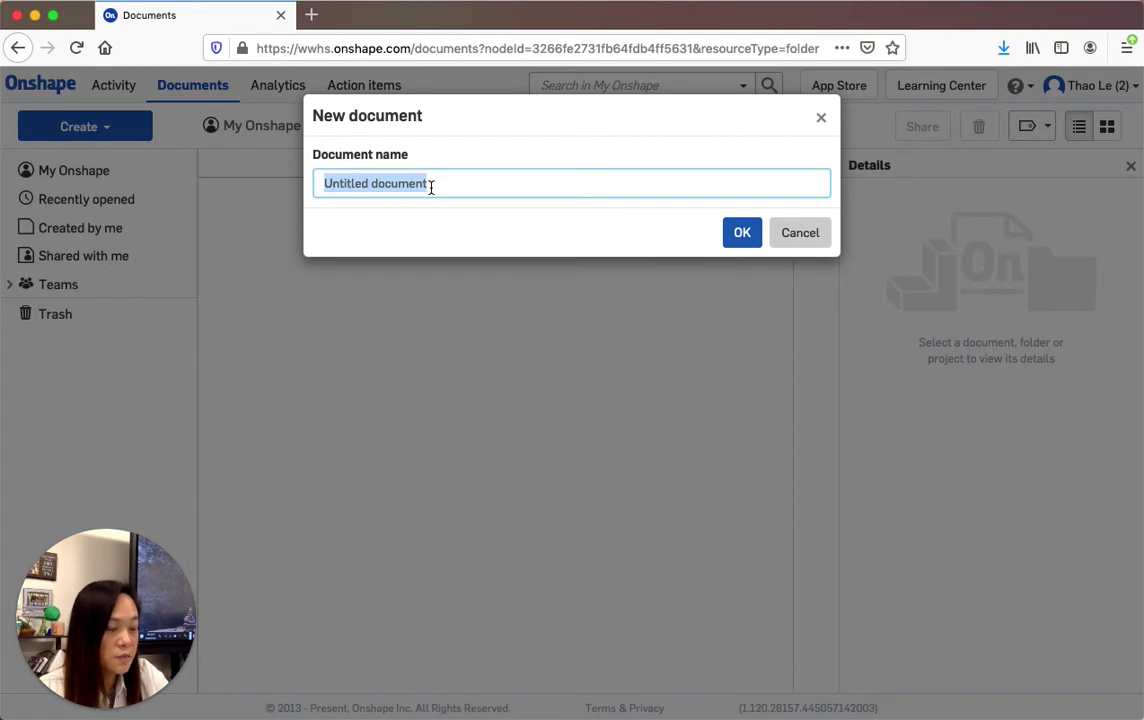
- Name the document '1.2.0.[surname].Isometric Block', fixing the spacing and 'Blcok' typo, and create it
text(1.2.0.Le.Isometric Blcok)
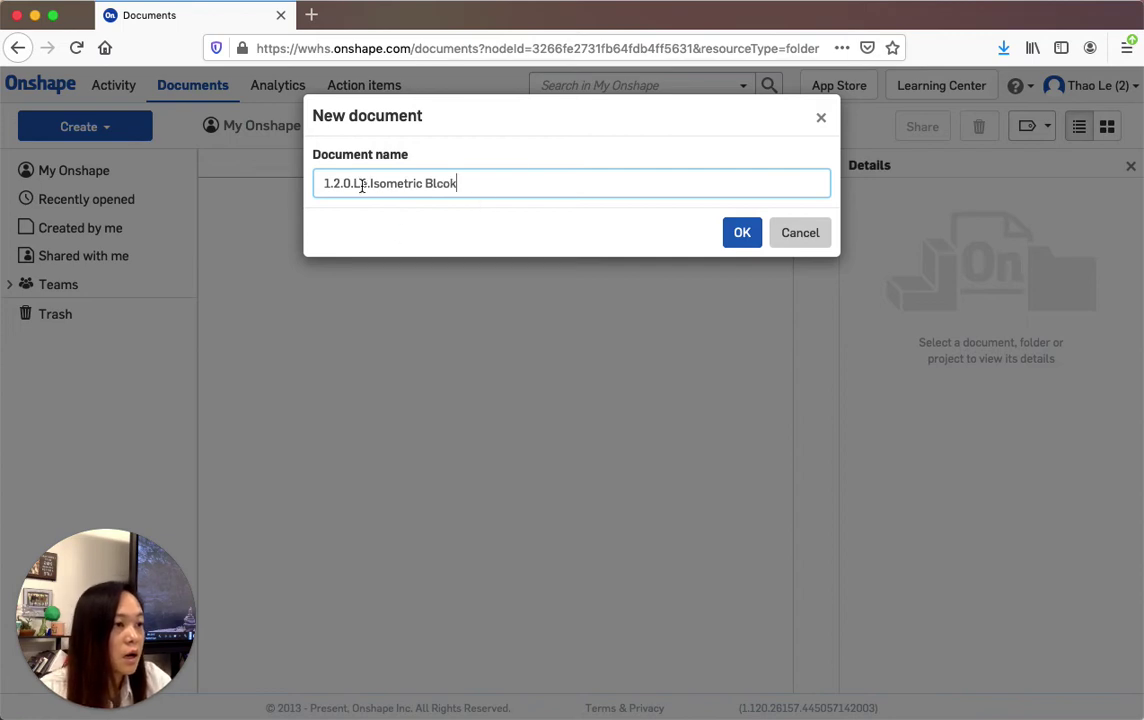
click(365, 184)
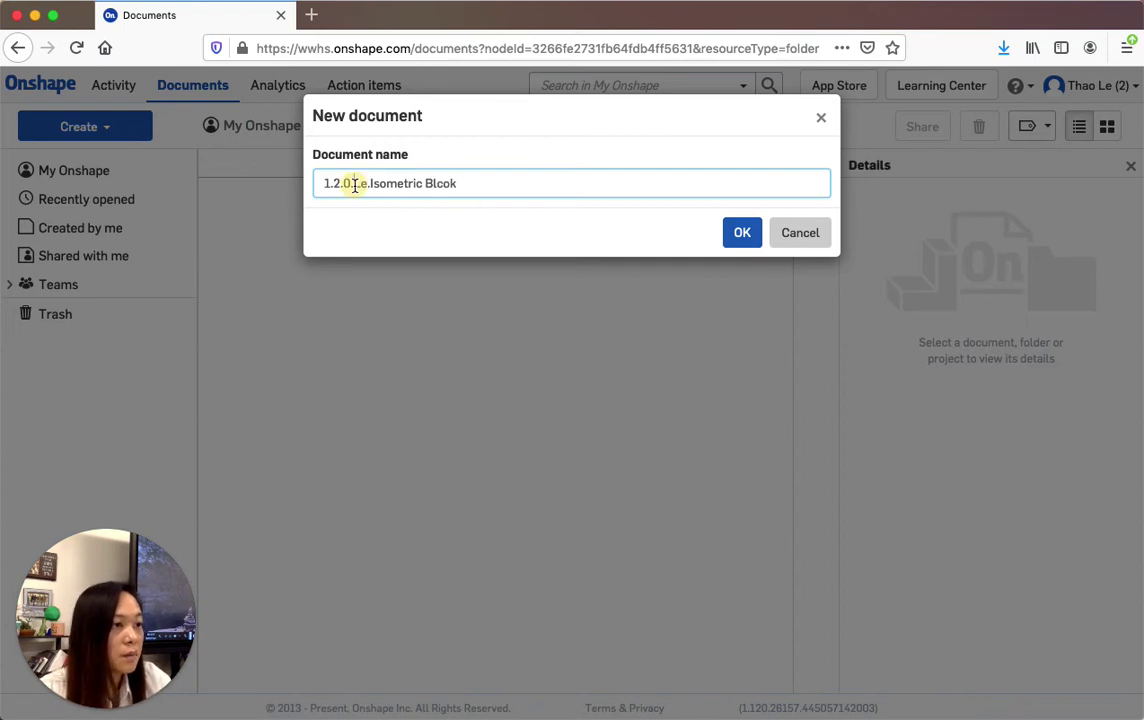
text(.)
key(BackSpace)
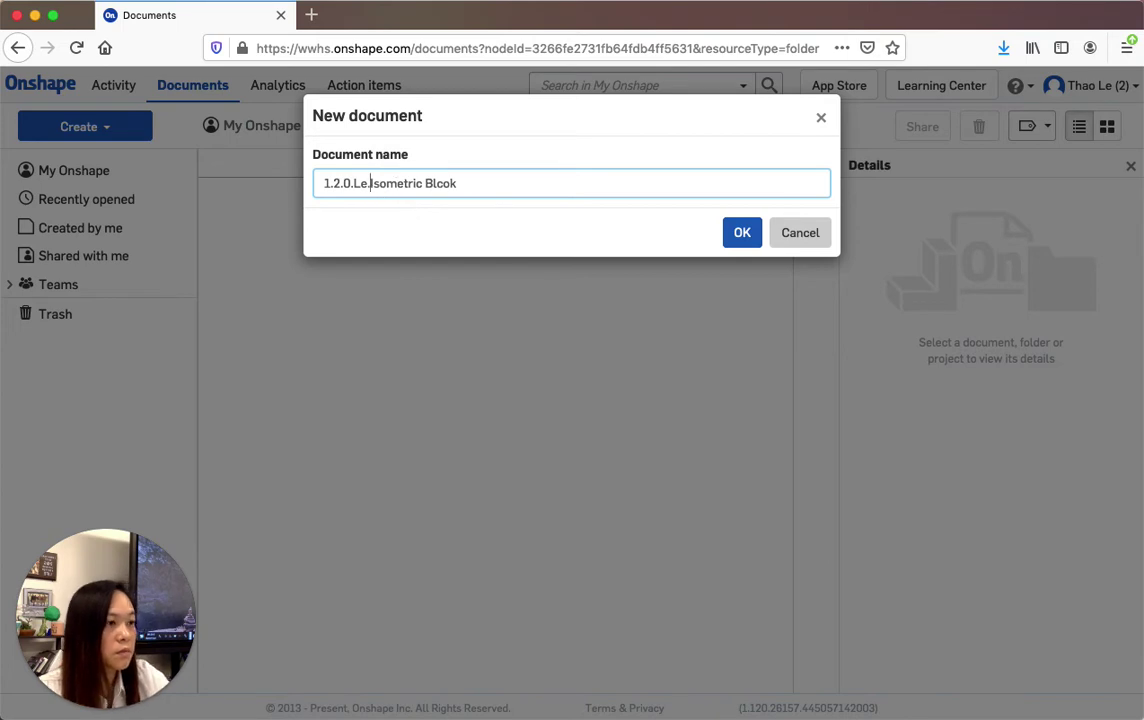
drag(456, 185, 427, 184)
text(B)
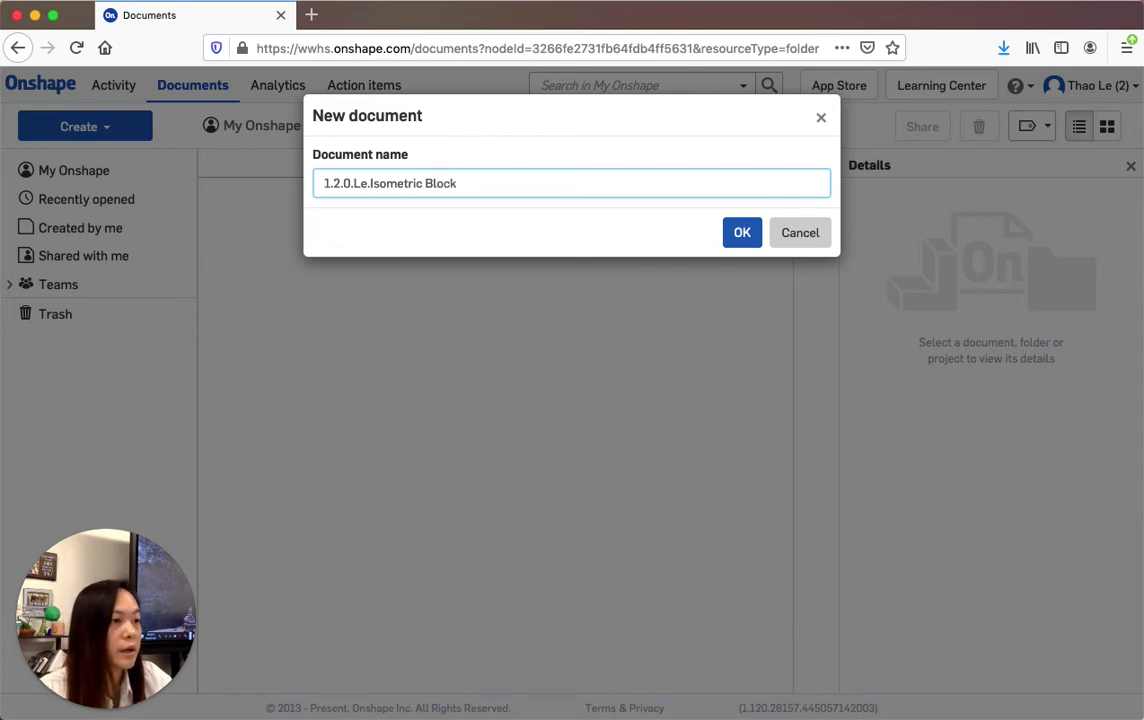
click(745, 233)
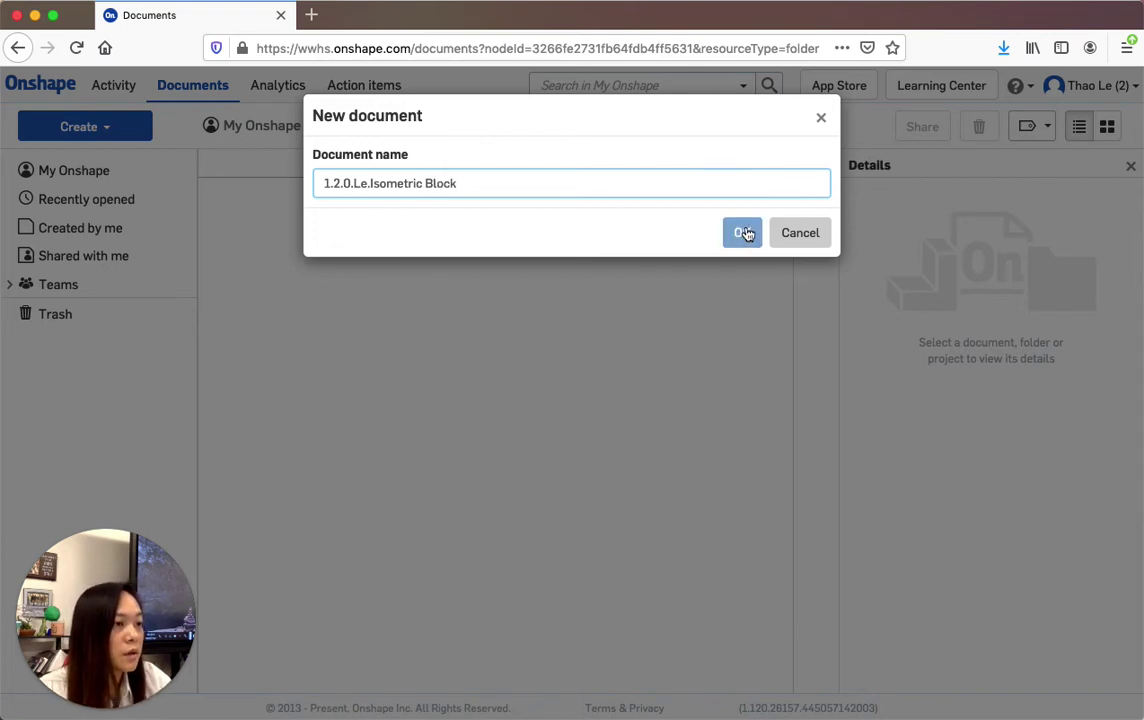
click(744, 236)
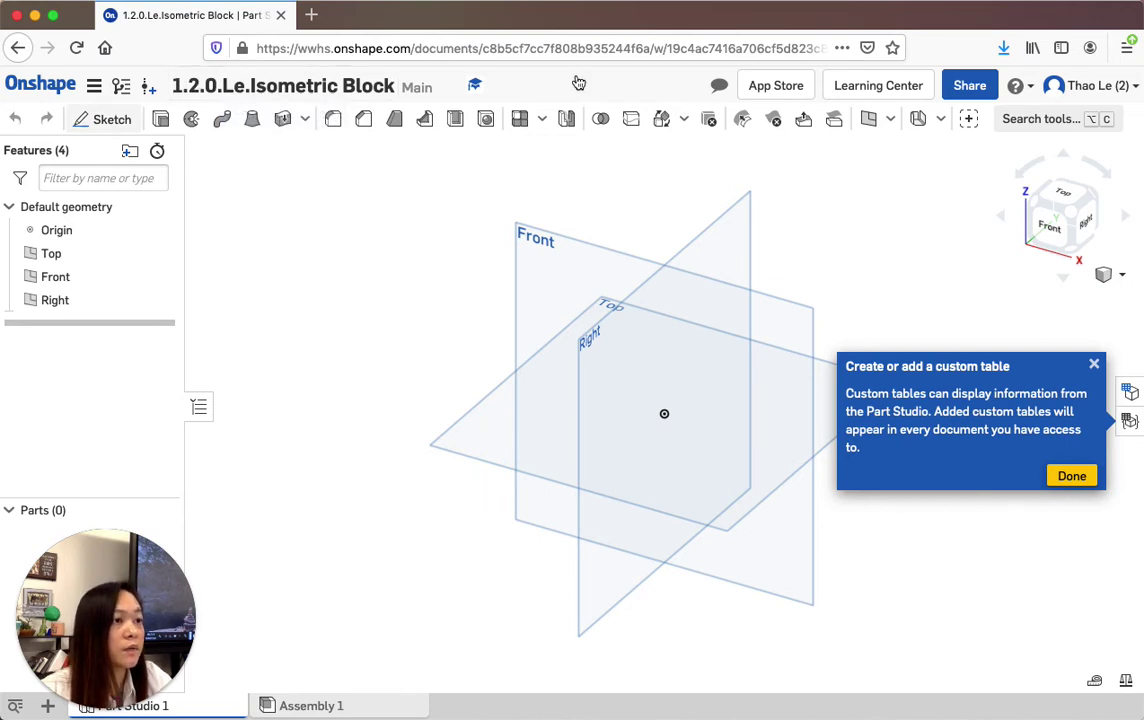
- Dismiss the custom tables tip, select the Top plane, and return to the documents list
click(1071, 477)
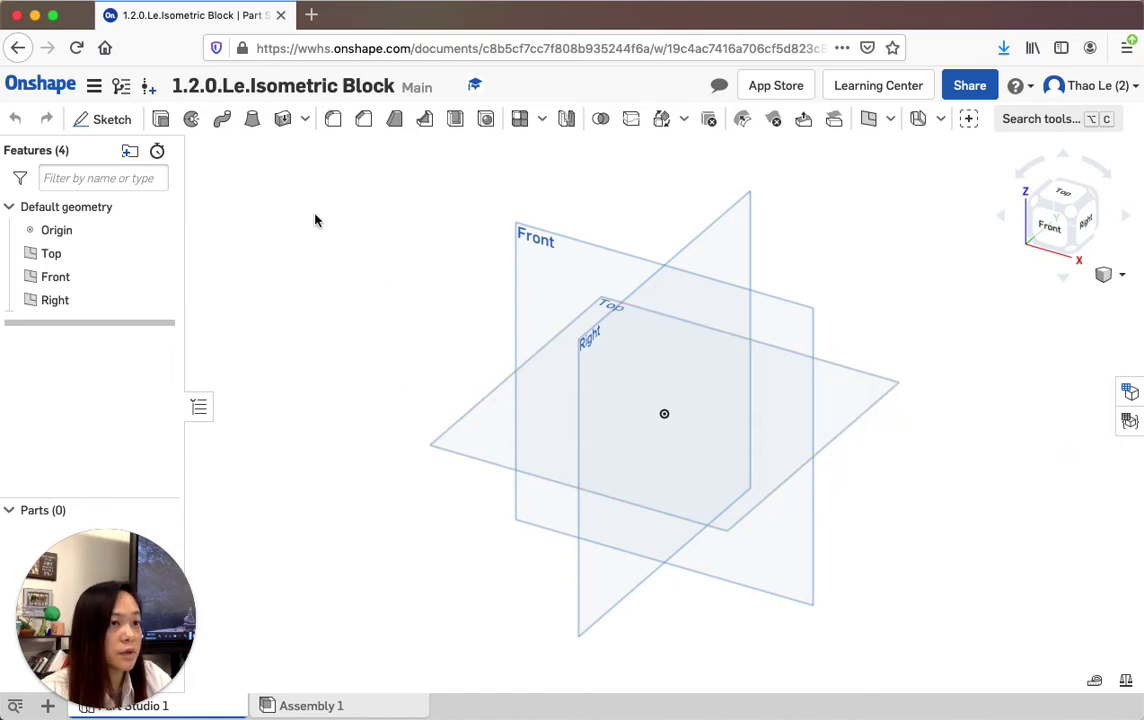
click(620, 460)
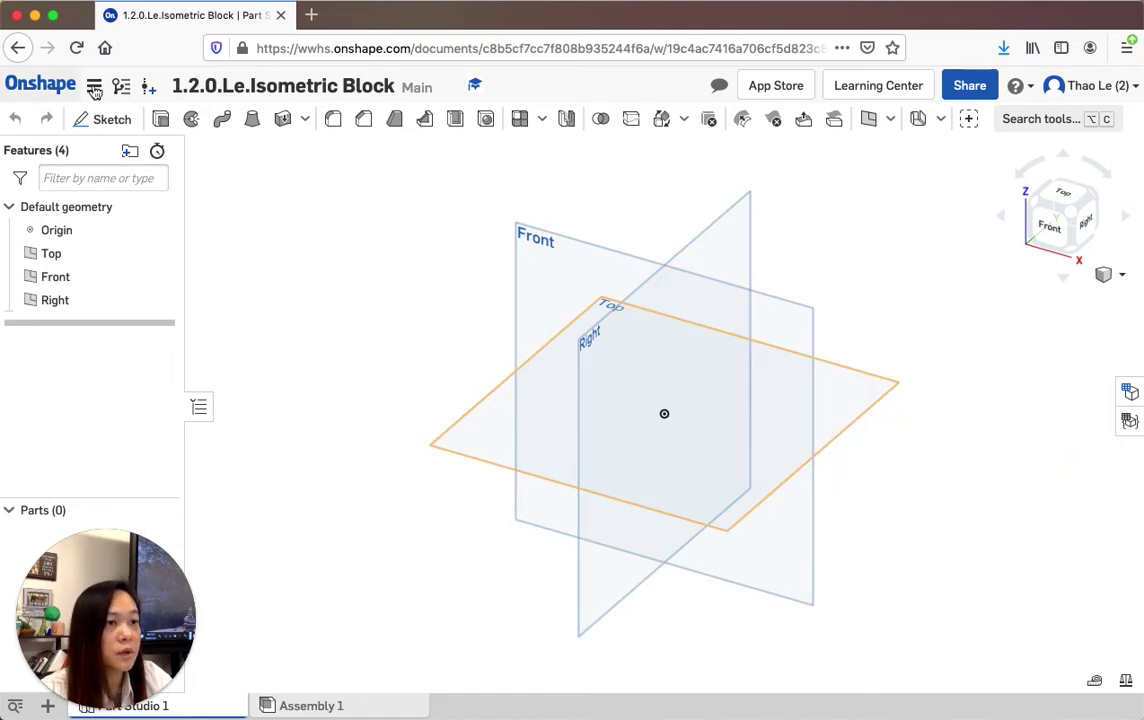
click(40, 85)
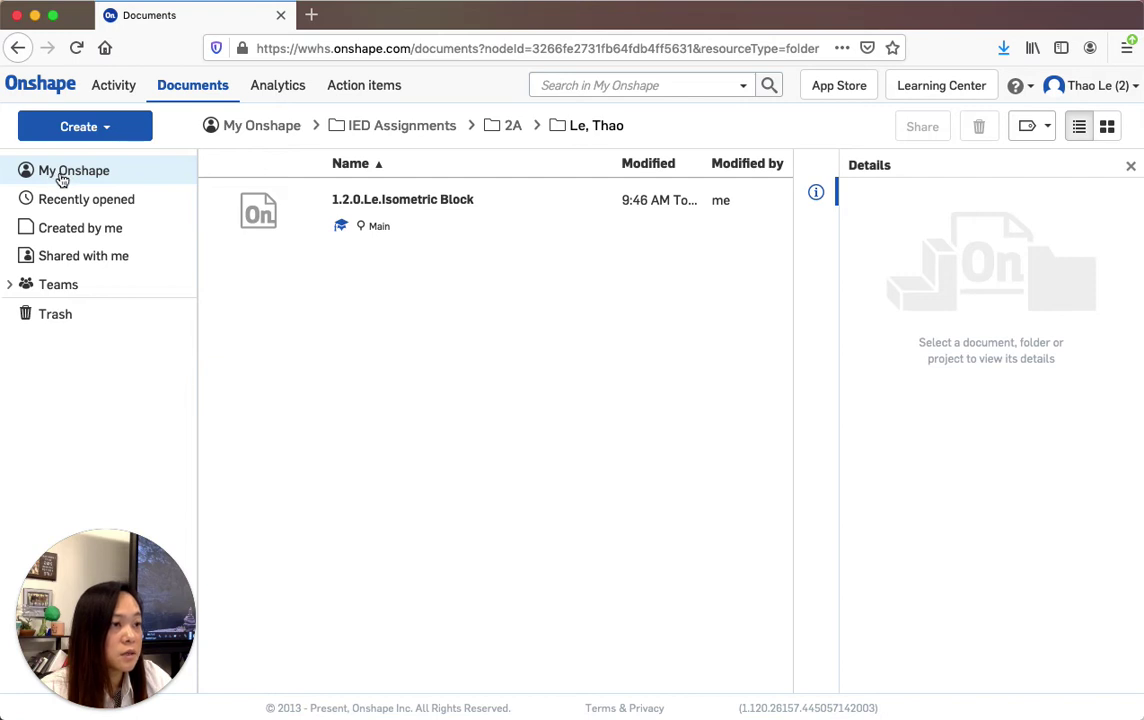
- Browse My Onshape > IED Assignments > 2A > personal folder, then back up to the overview
click(62, 178)
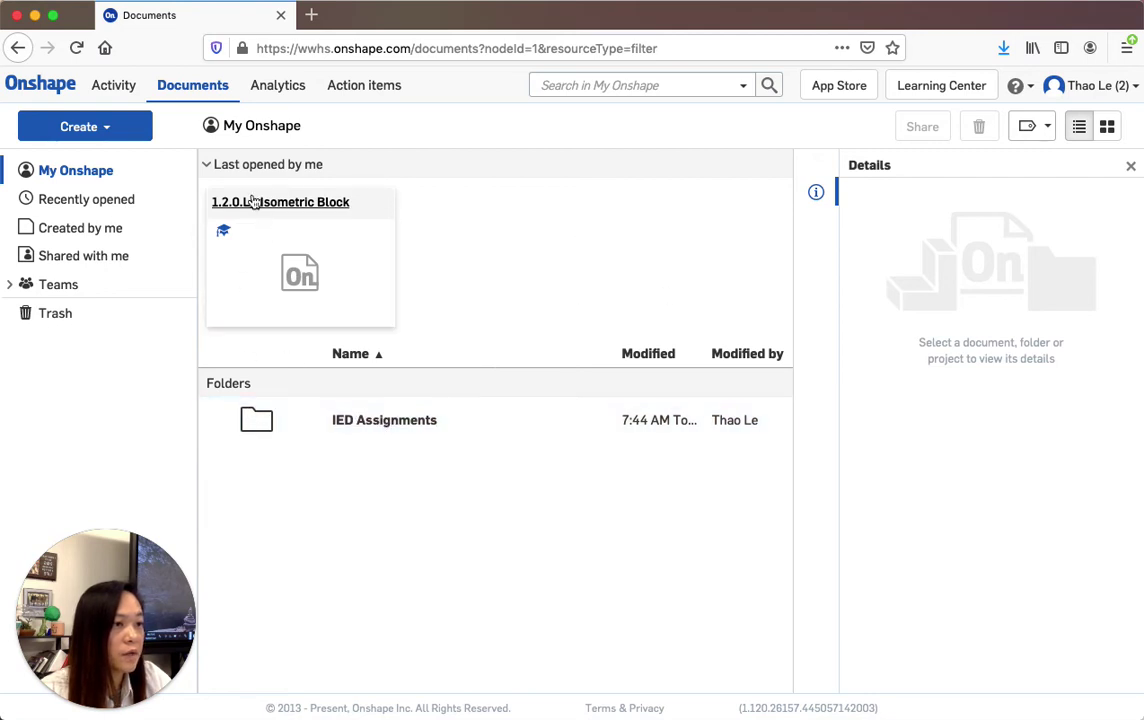
click(357, 424)
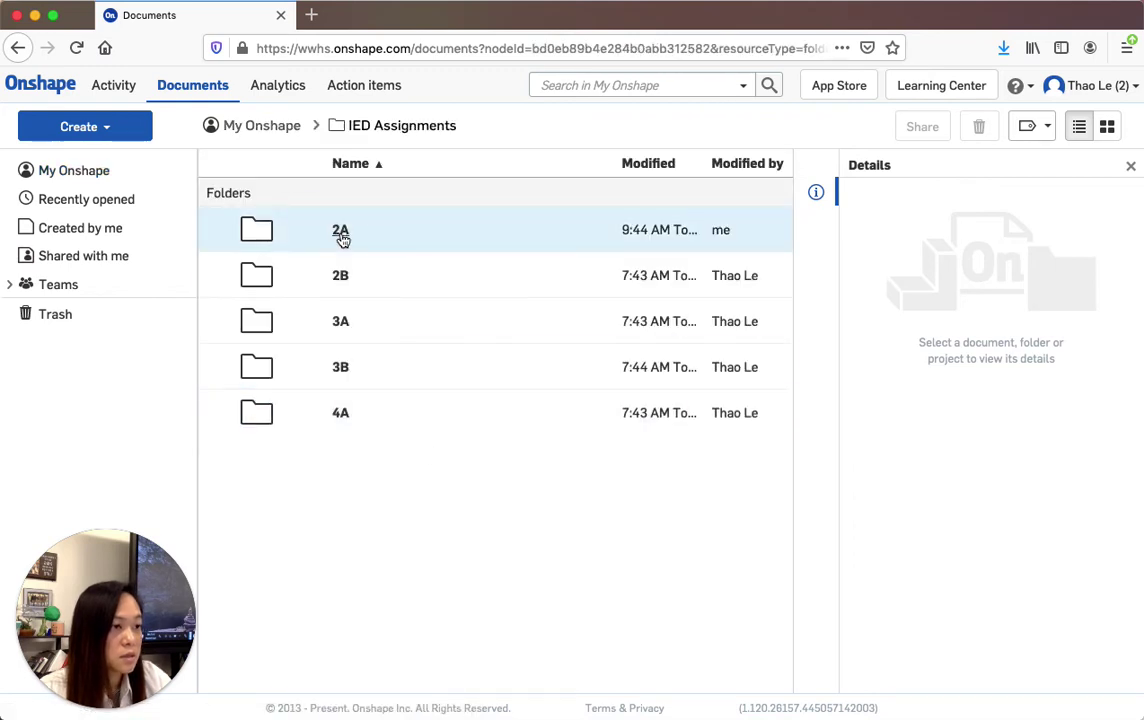
click(340, 231)
click(364, 232)
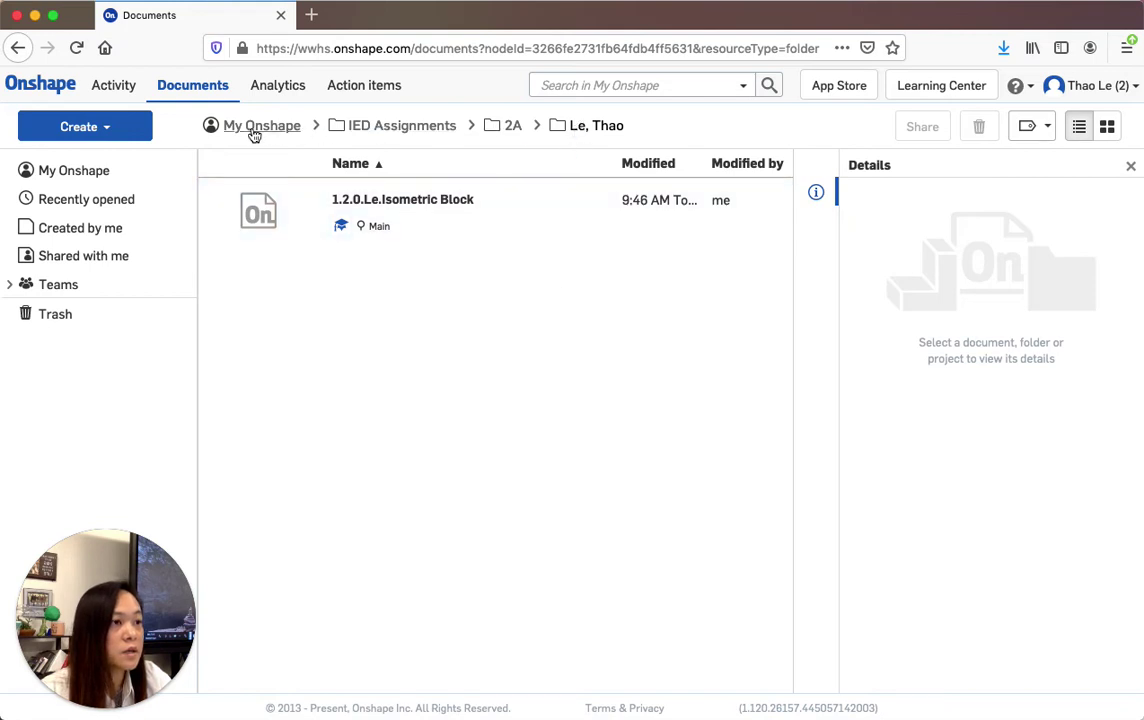
click(512, 127)
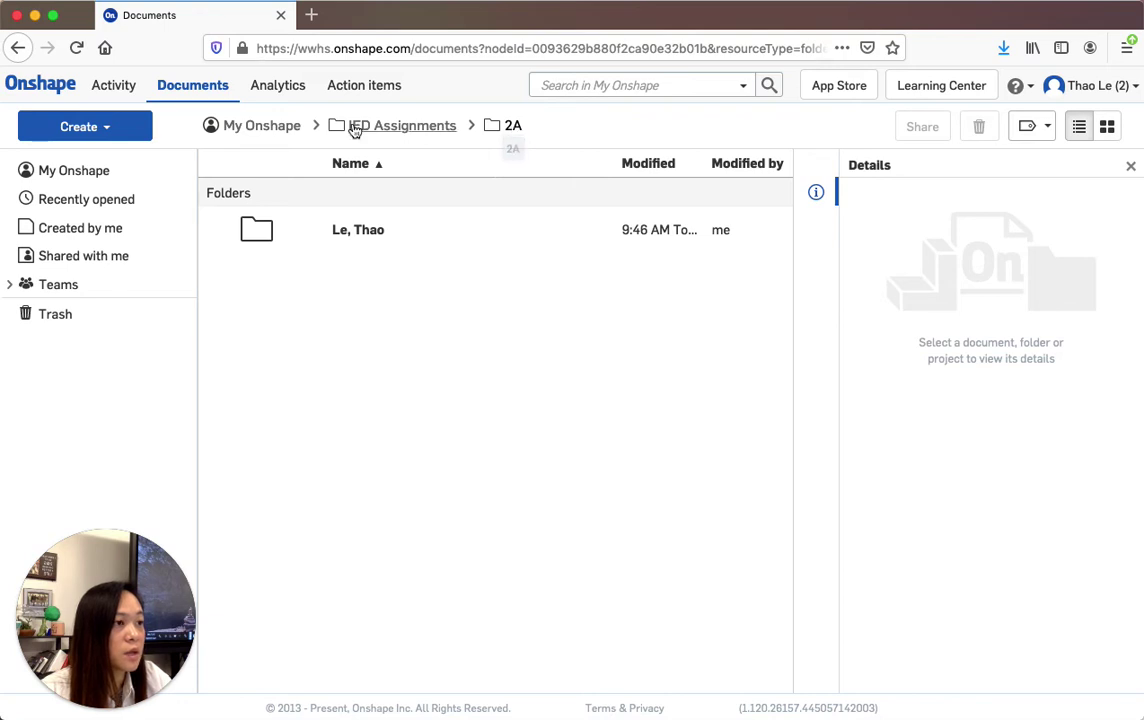
click(415, 129)
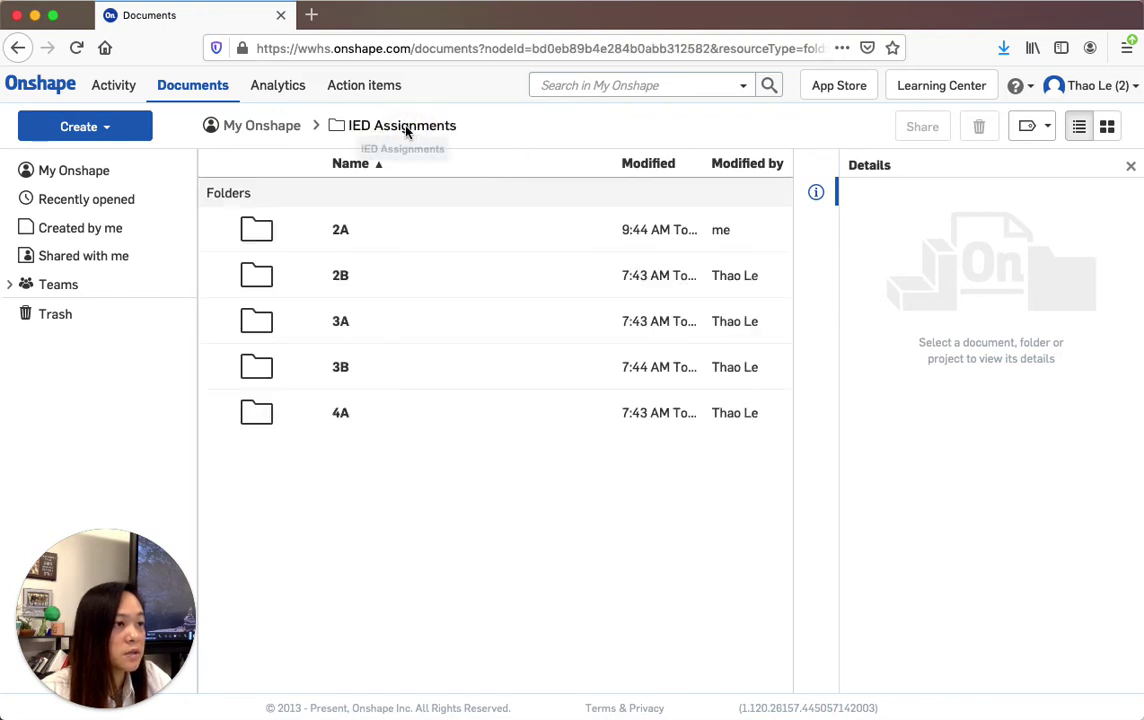
click(283, 128)
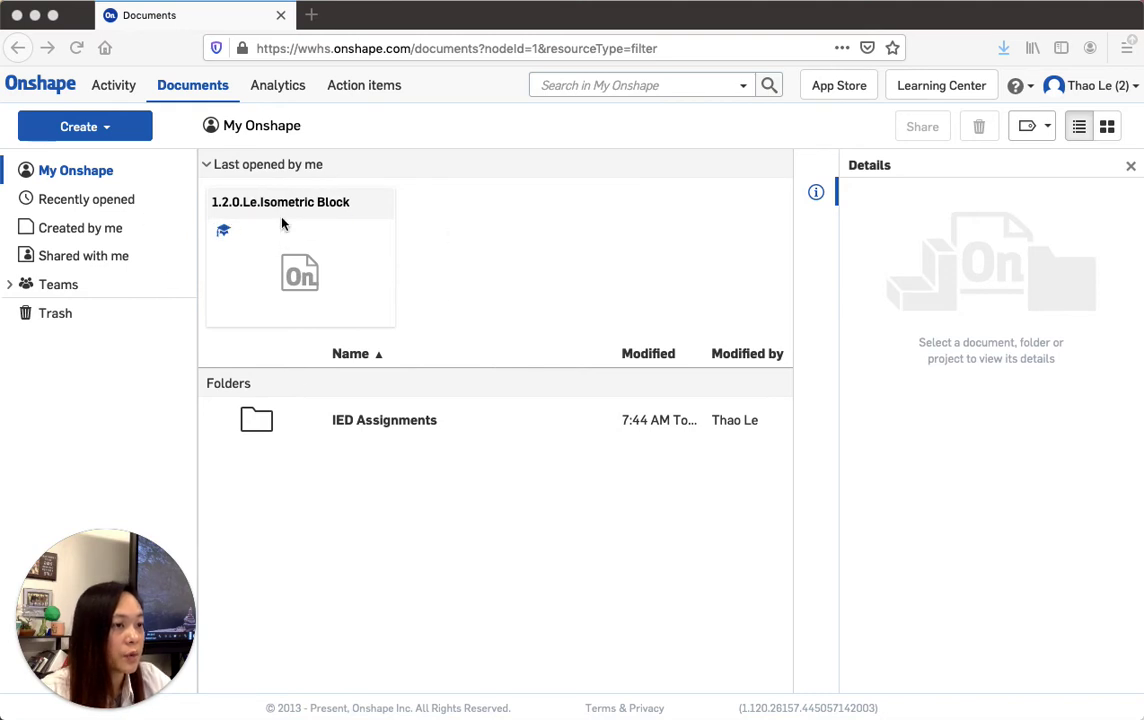
- Check the Isometric Block document's creation details and reopen the document
click(262, 272)
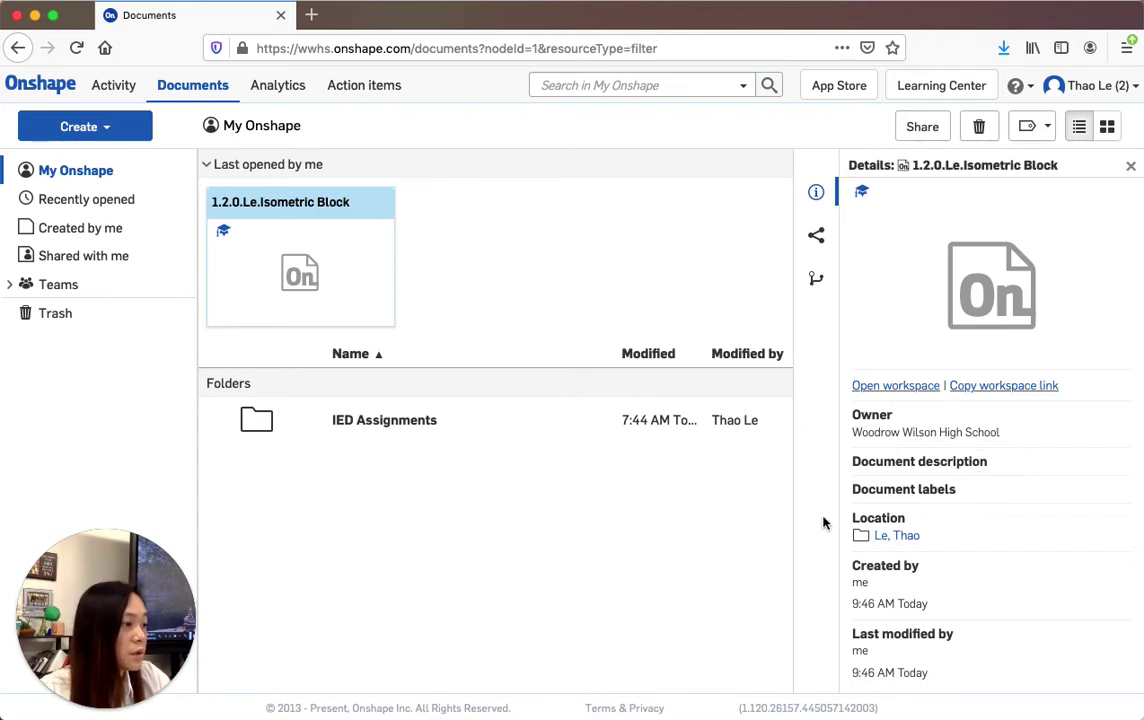
mouse_move(845, 565)
mouse_down()
mouse_move(928, 604)
mouse_move(858, 572)
mouse_up()
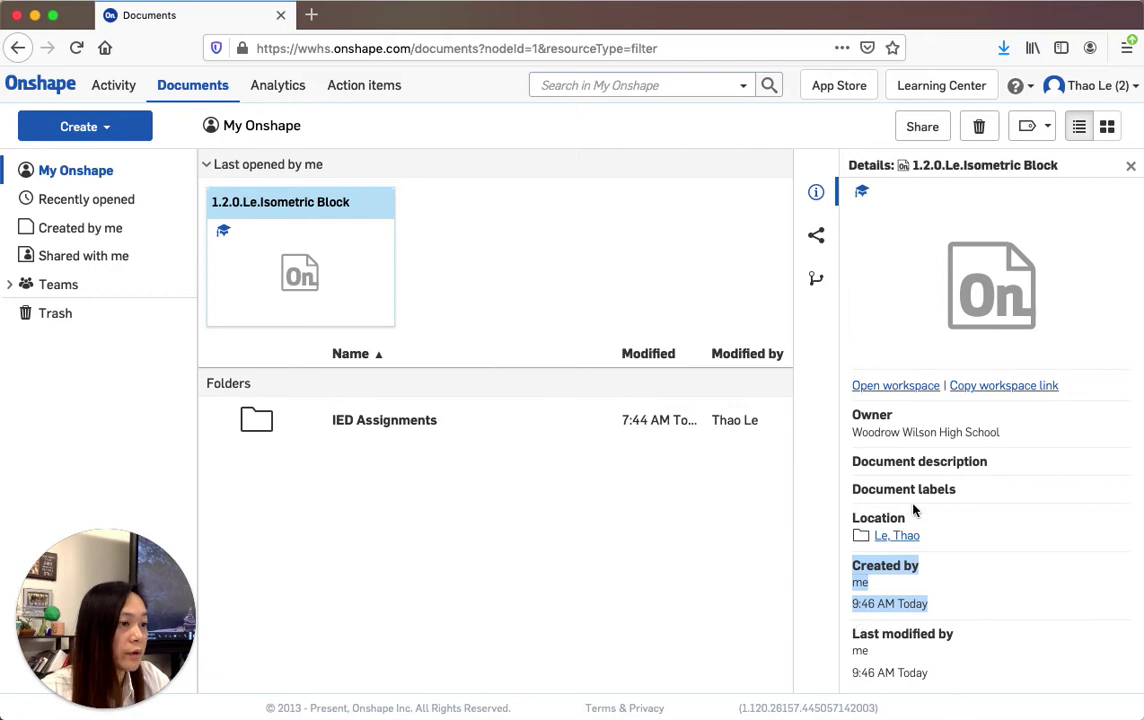
drag(926, 603, 849, 564)
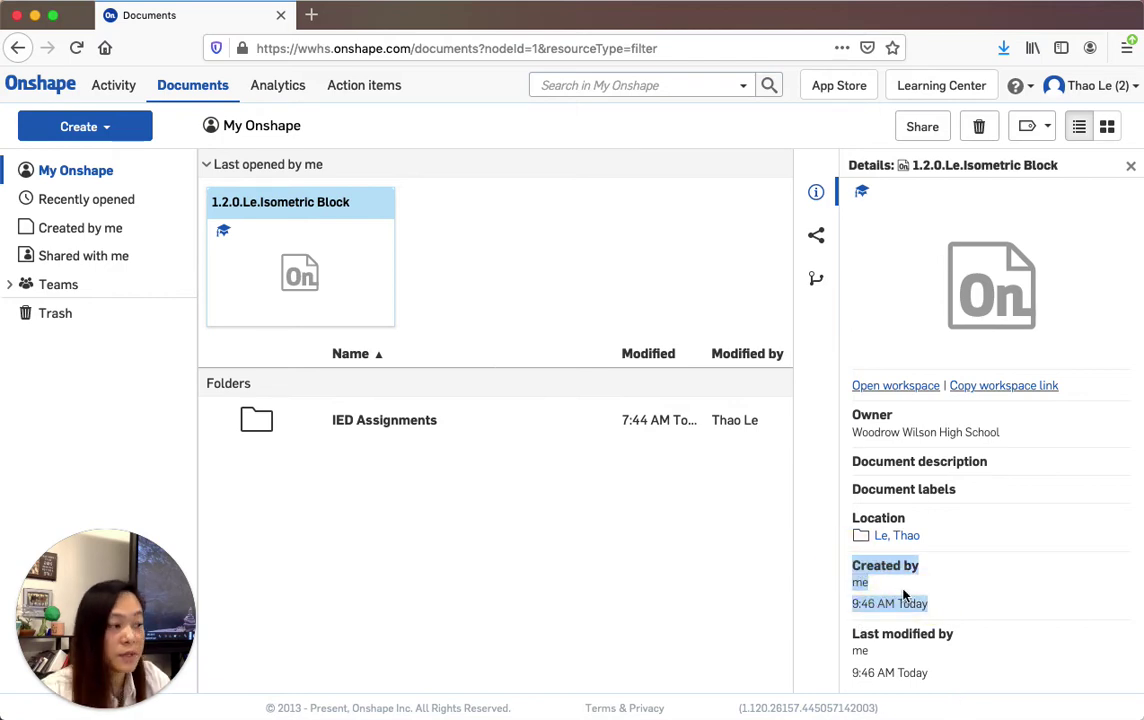
double_click(285, 276)
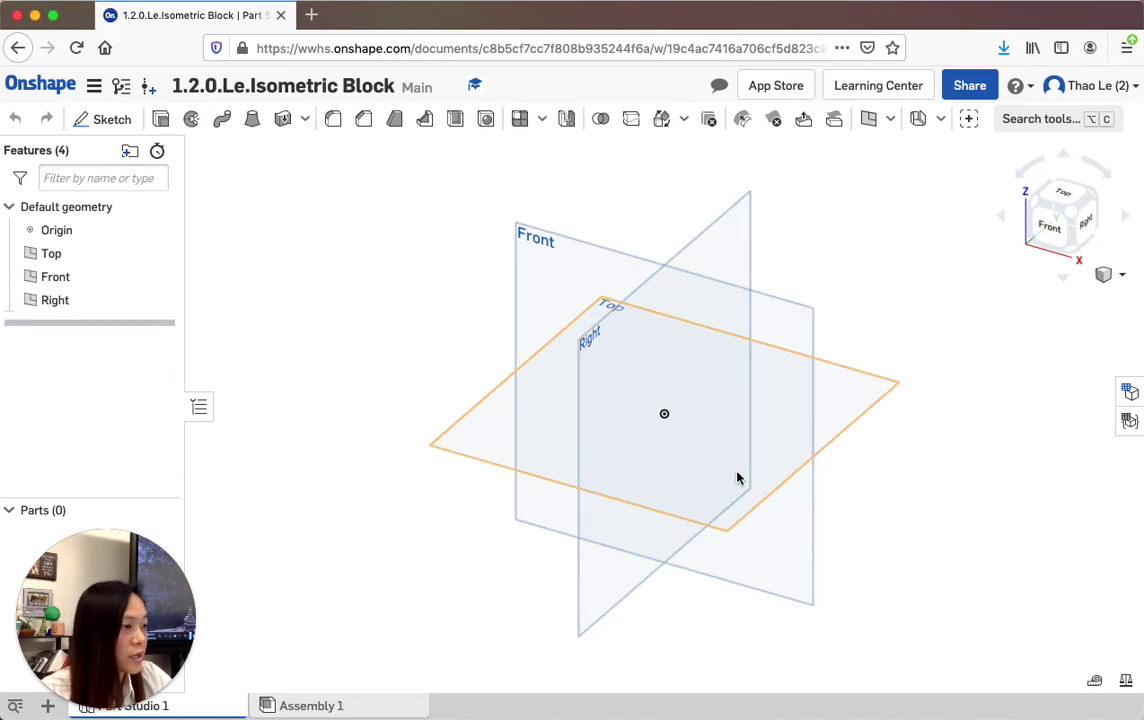
- Orbit and pan around the default planes, selecting Top and then Right, to view them from below
right_drag(699, 456, 620, 431)
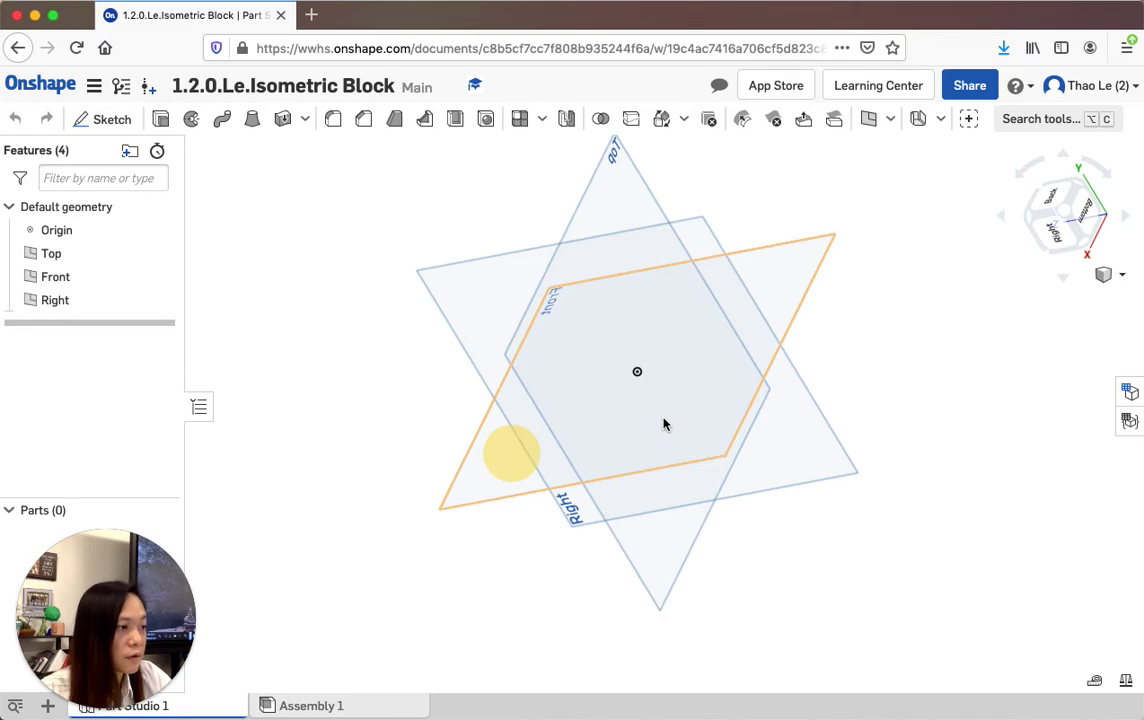
drag(667, 414, 805, 326)
click(605, 430)
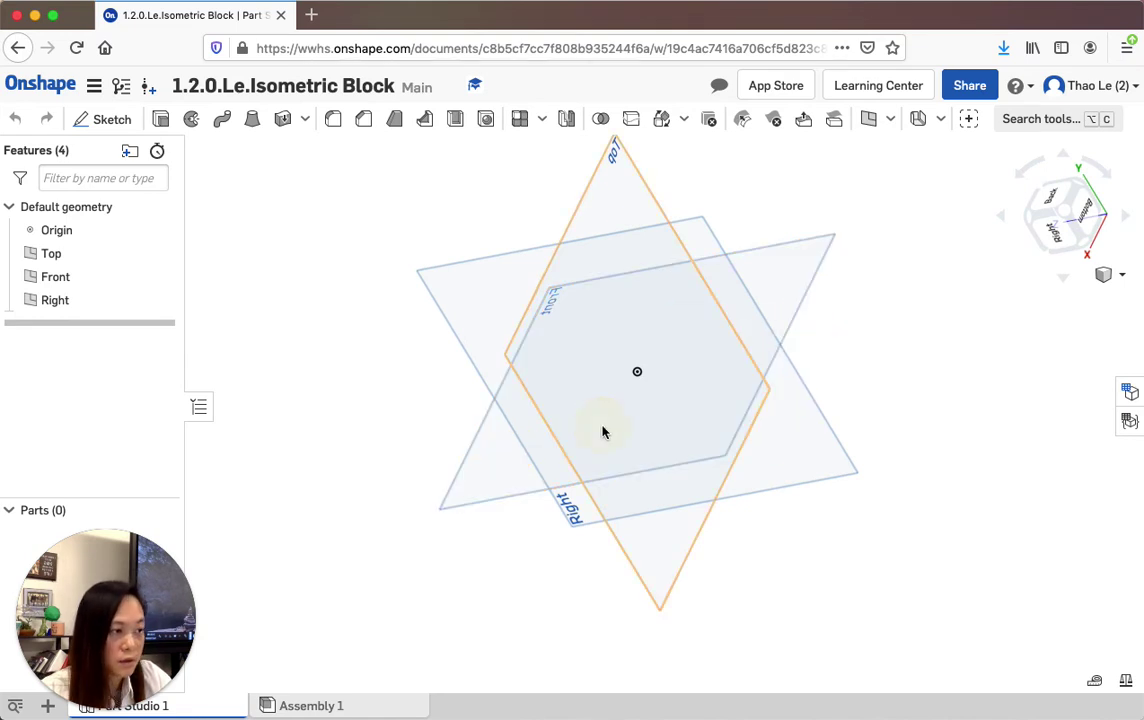
drag(752, 338, 660, 405)
drag(875, 418, 588, 404)
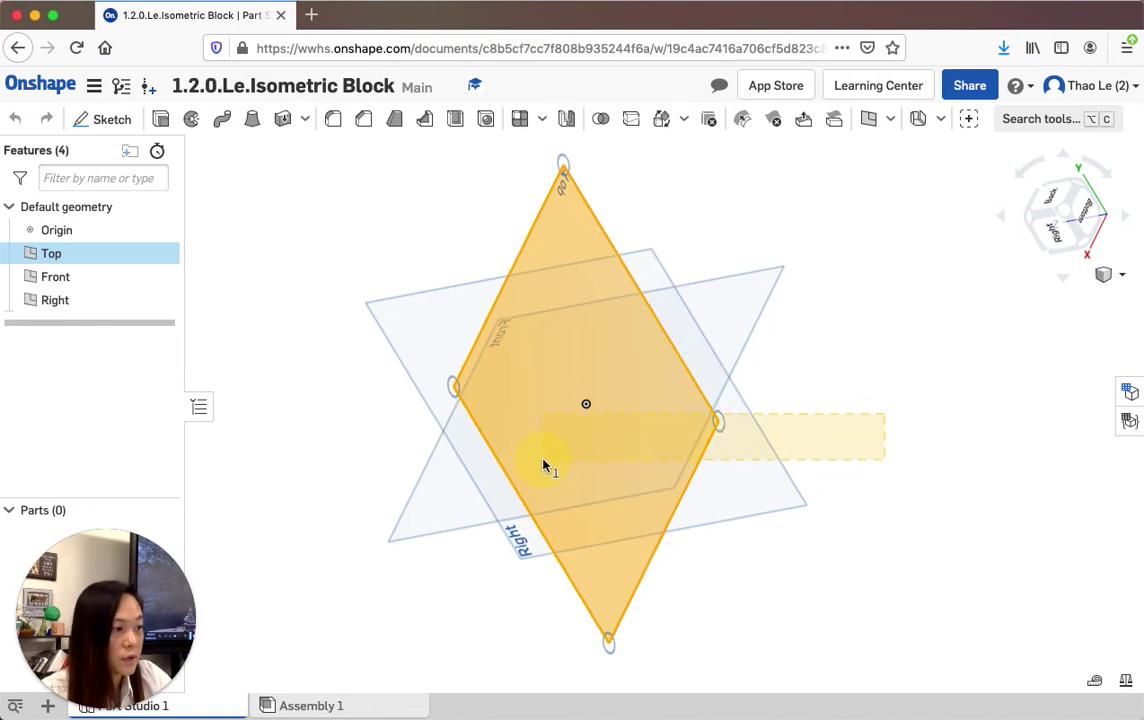
middle_drag(546, 465, 1016, 386)
drag(884, 408, 932, 418)
right_click(932, 418)
click(757, 387)
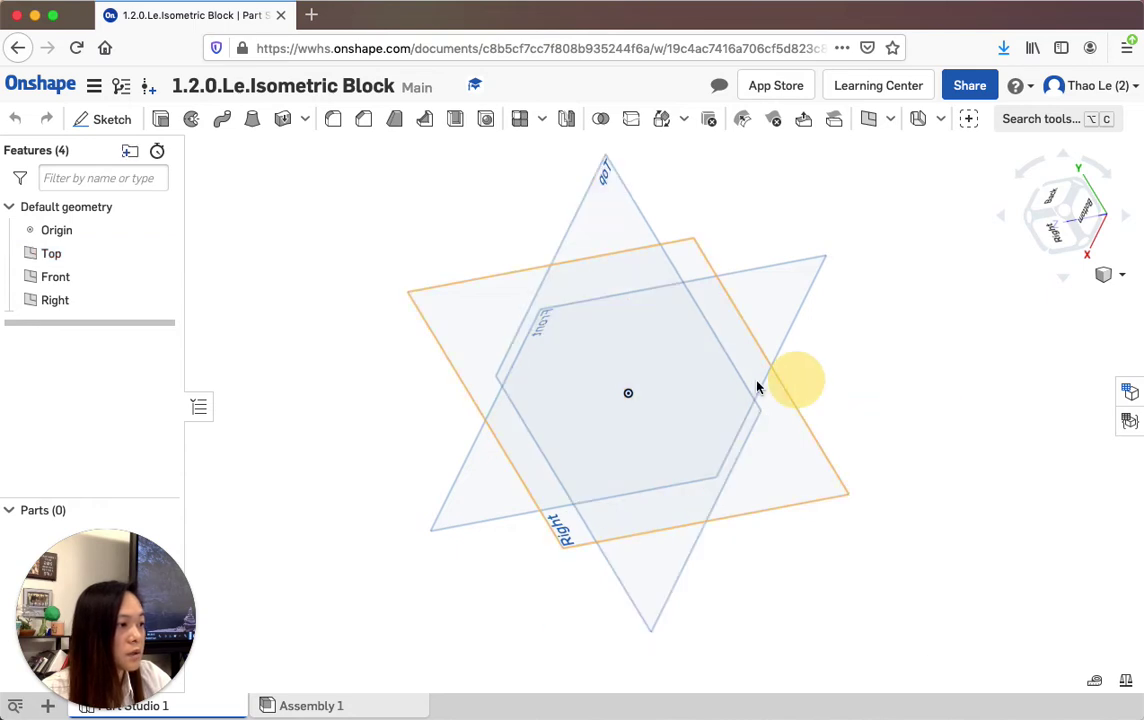
middle_drag(745, 383, 685, 398)
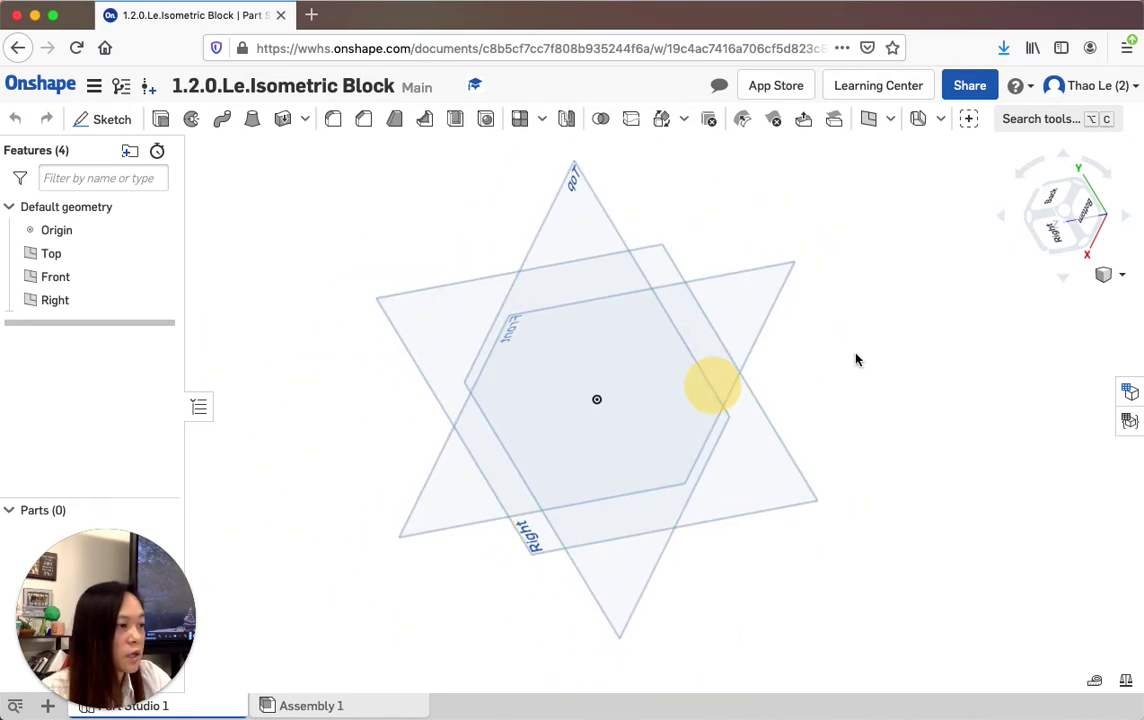
right_drag(617, 340, 618, 255)
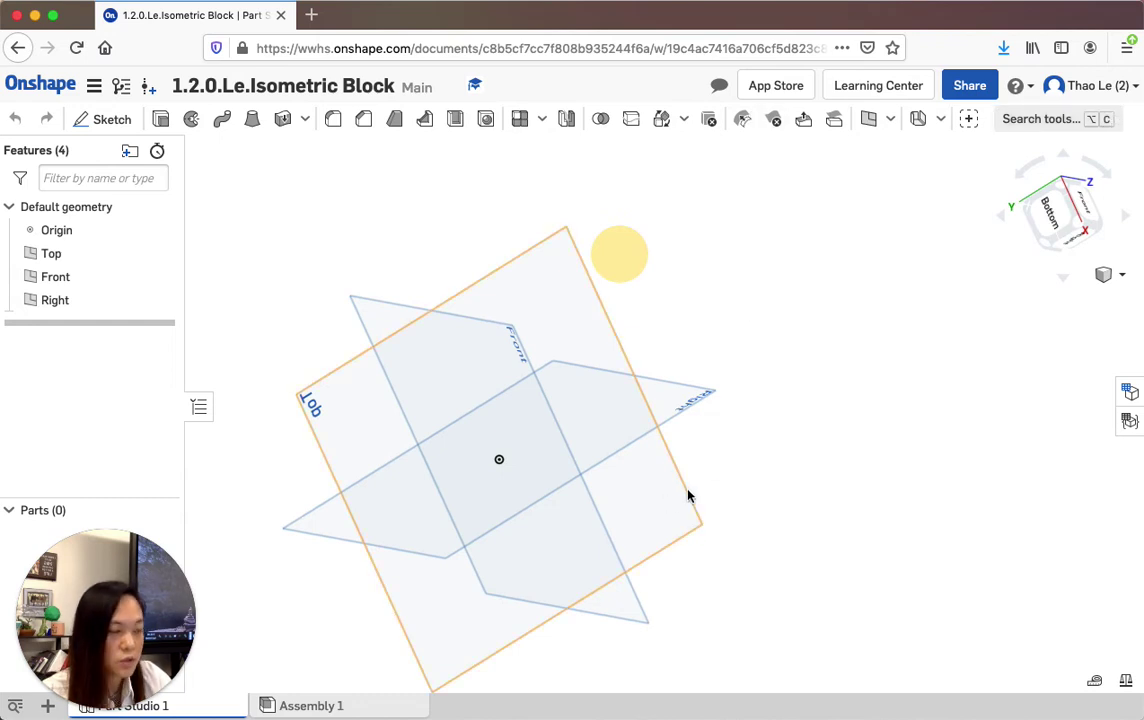
middle_drag(516, 428, 613, 359)
- Zoom and orbit around the Top, Front and Right planes to see them from another side and back
scroll(476, 430, up, 5)
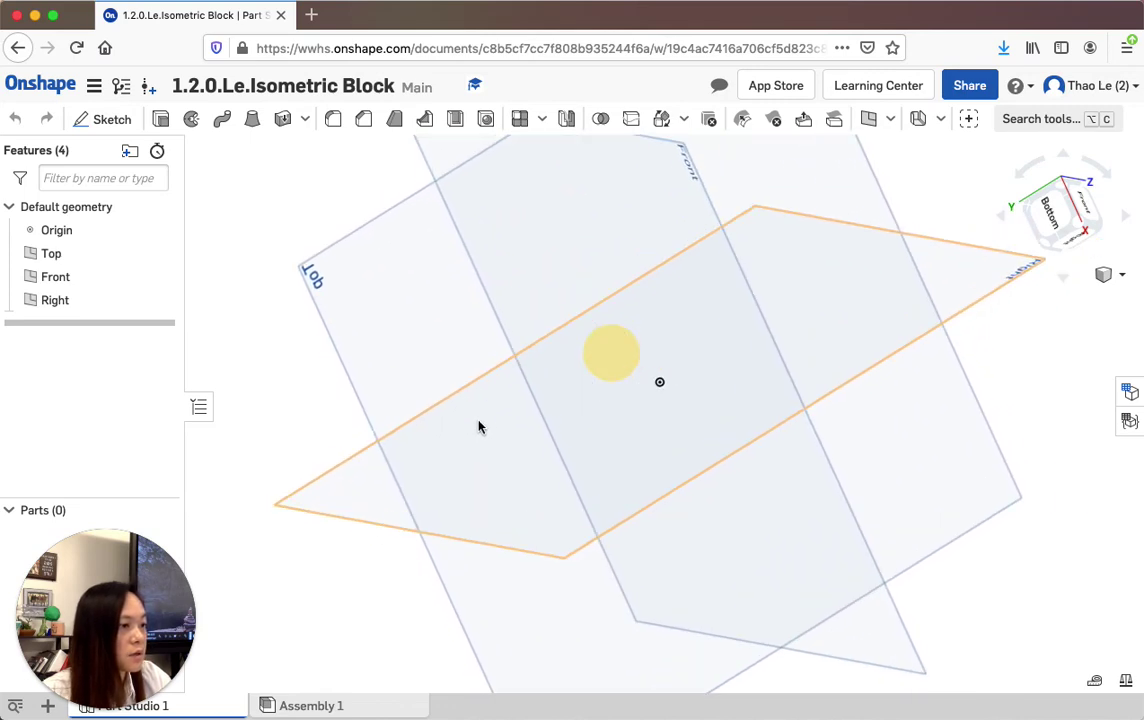
scroll(479, 427, up, 2)
scroll(480, 426, down, 6)
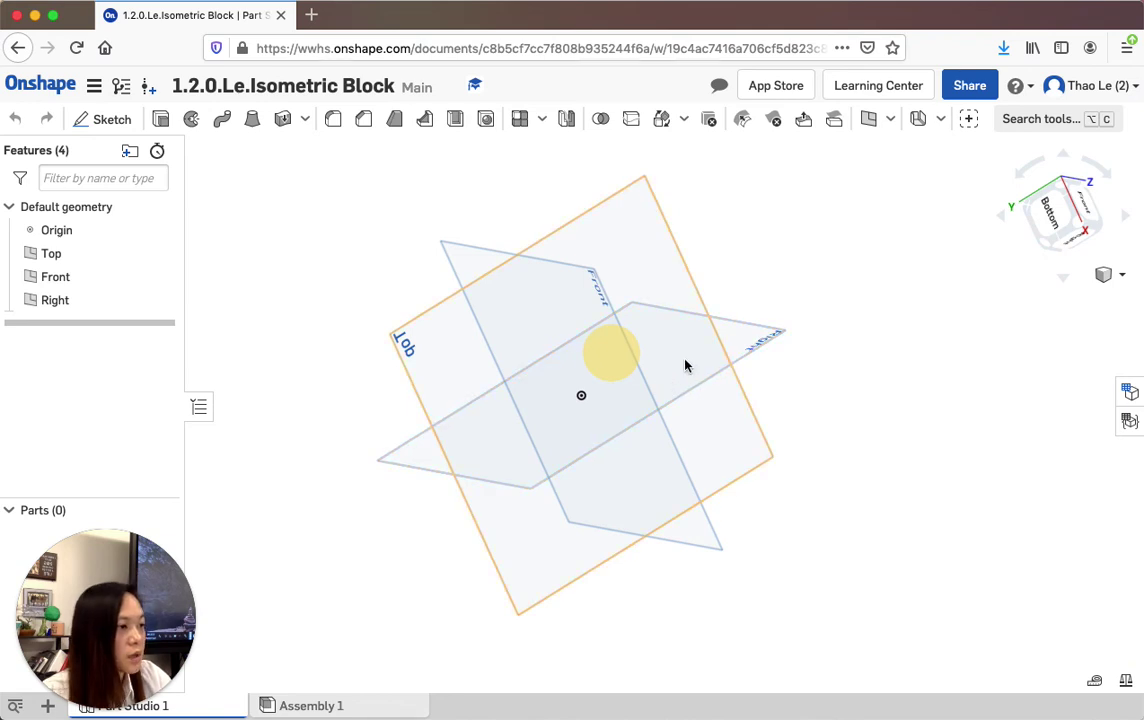
mouse_move(690, 372)
right_down()
mouse_move(684, 363)
mouse_move(628, 442)
mouse_move(521, 421)
mouse_move(535, 330)
mouse_move(659, 329)
mouse_move(682, 419)
mouse_move(577, 483)
mouse_move(546, 440)
mouse_move(562, 398)
mouse_move(603, 373)
mouse_move(582, 457)
mouse_move(538, 414)
mouse_move(672, 355)
mouse_move(524, 472)
mouse_move(684, 306)
mouse_move(602, 521)
mouse_move(585, 335)
mouse_move(638, 462)
mouse_move(526, 447)
mouse_move(670, 436)
mouse_move(680, 414)
right_up()
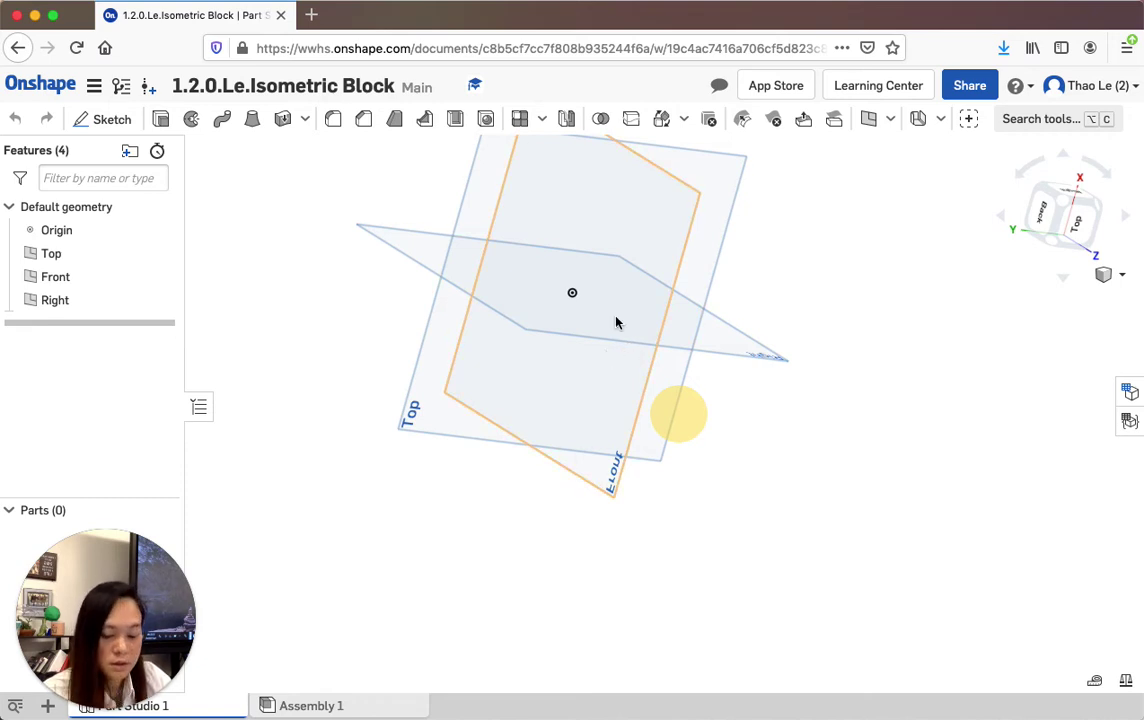
right_drag(617, 339, 656, 378)
scroll(631, 461, down, 2)
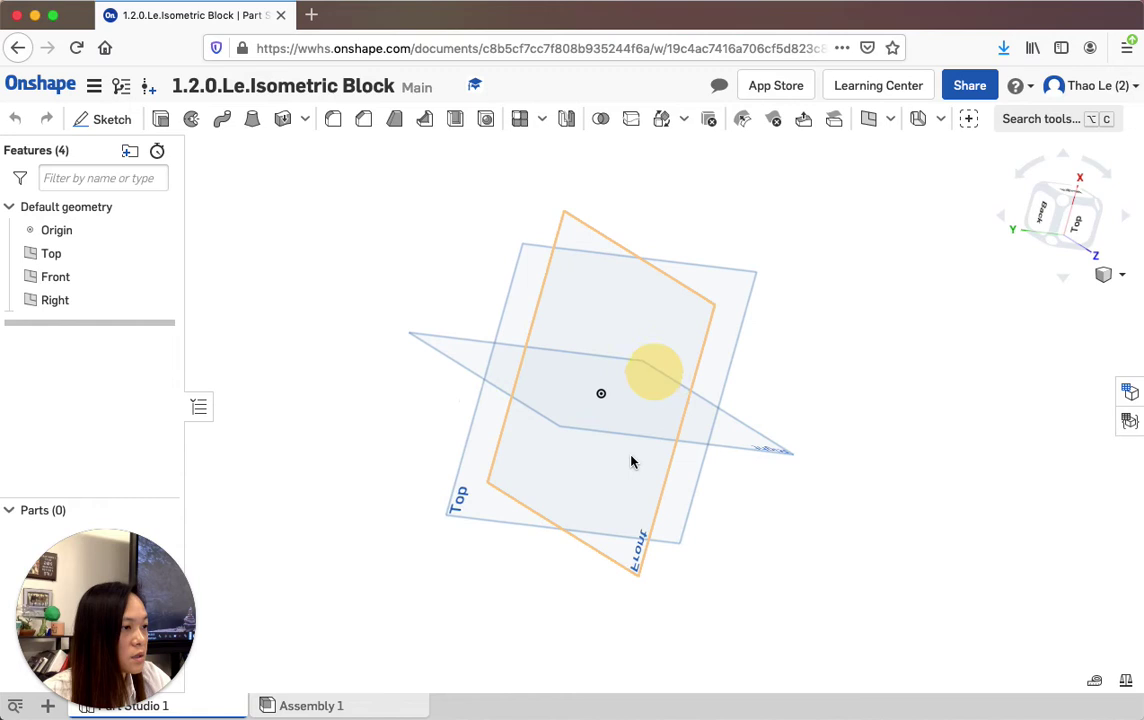
scroll(631, 461, up, 4)
scroll(631, 461, down, 3)
scroll(631, 461, up, 3)
scroll(631, 461, down, 3)
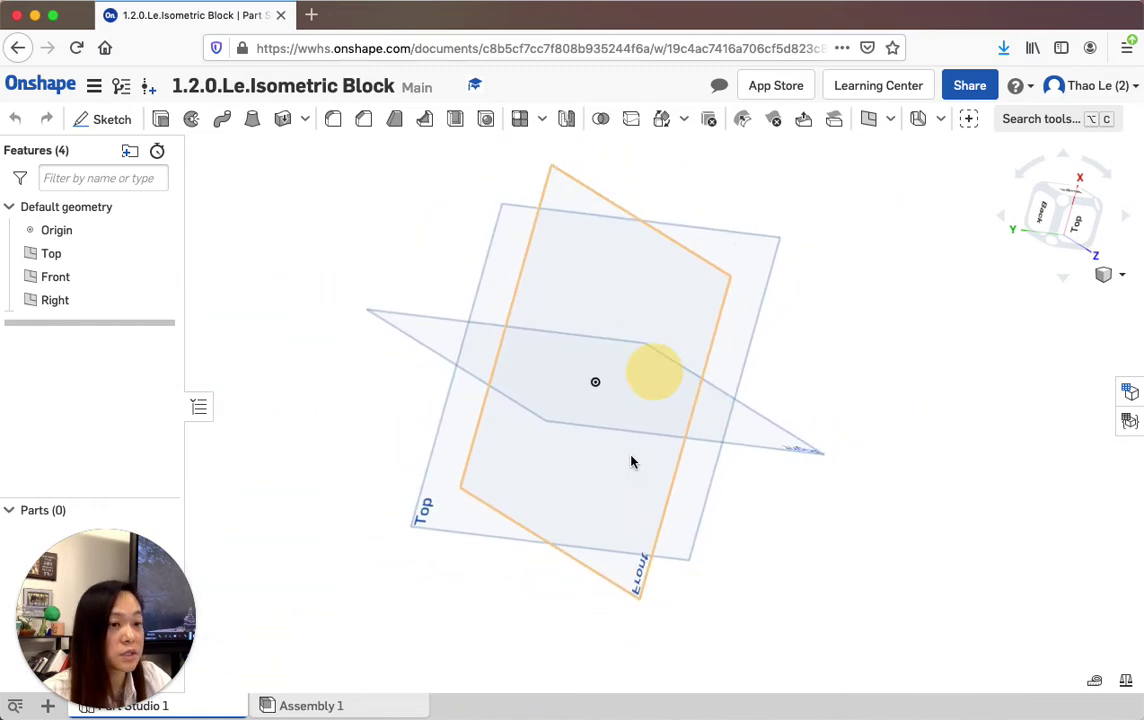
- Roll and rotate the default planes in fixed increments with the view cube arrows
click(1110, 173)
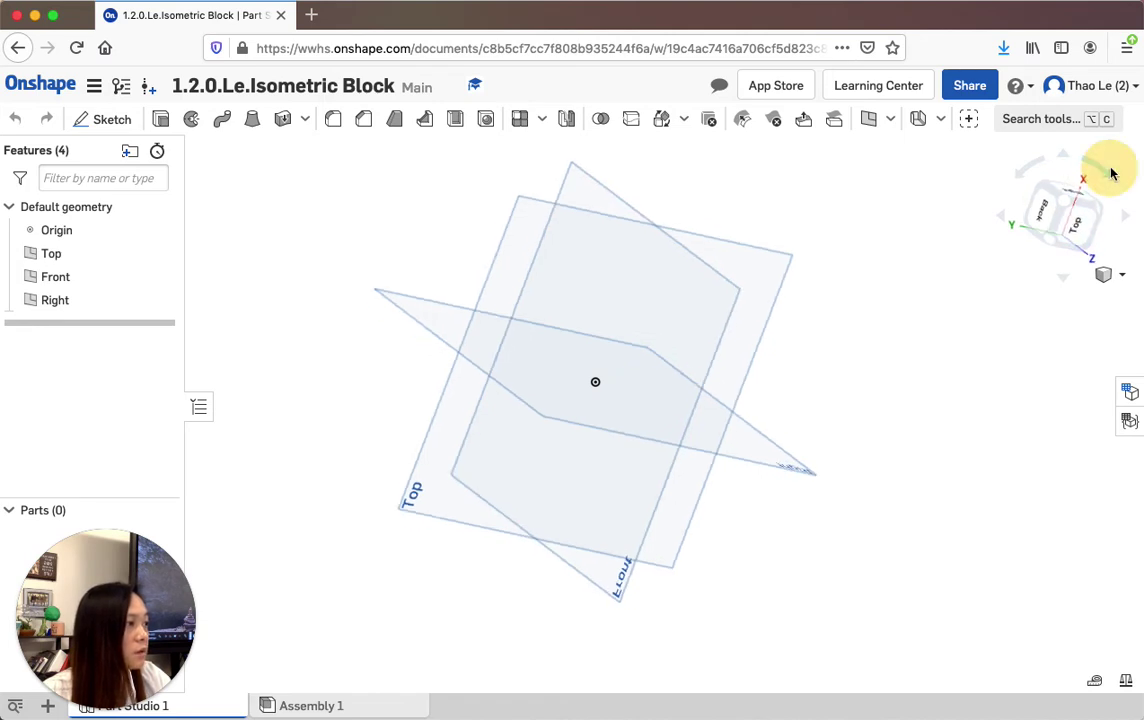
click(1110, 174)
click(1110, 174)
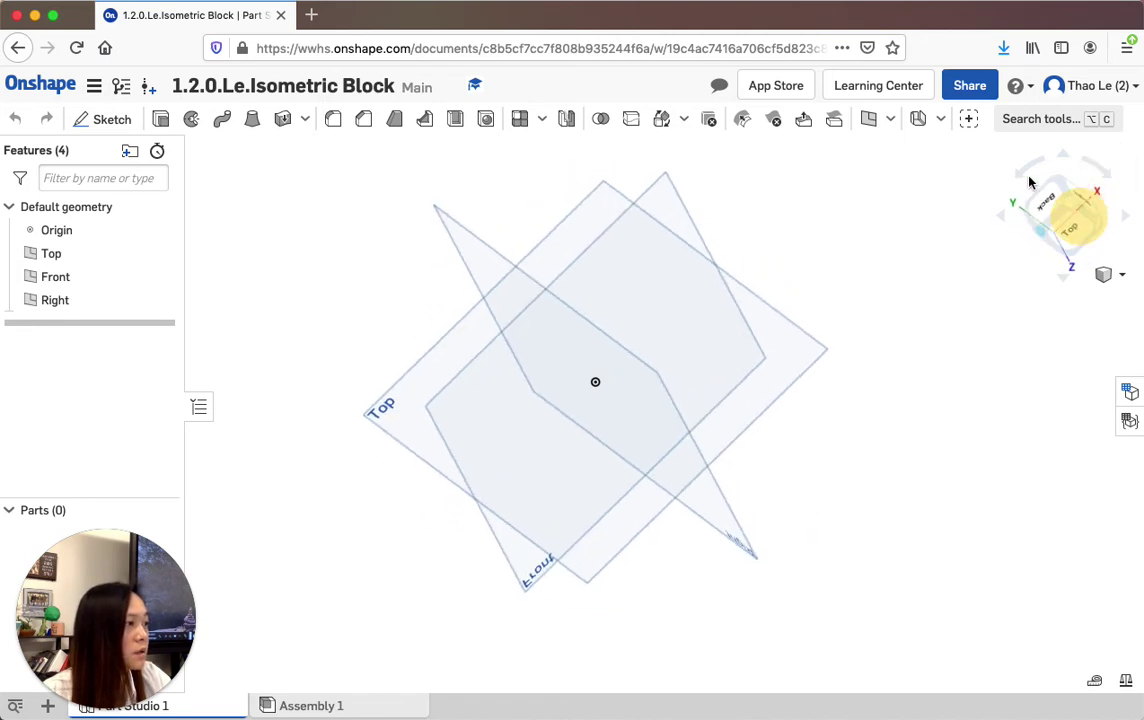
click(1072, 175)
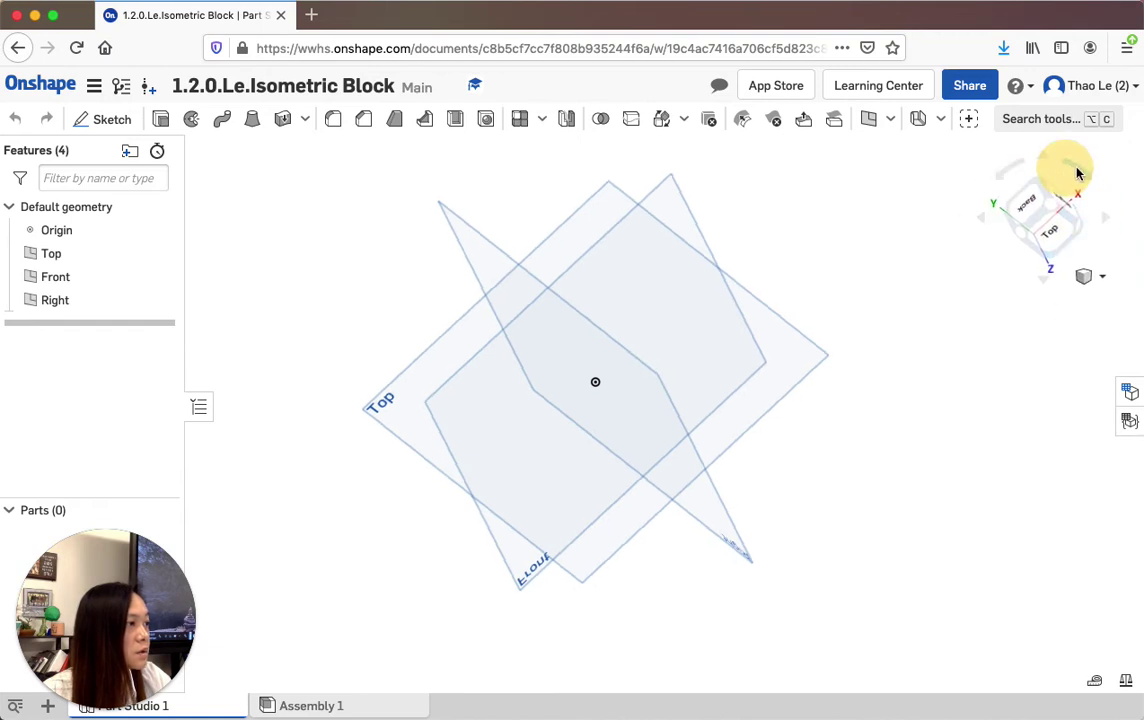
click(1008, 172)
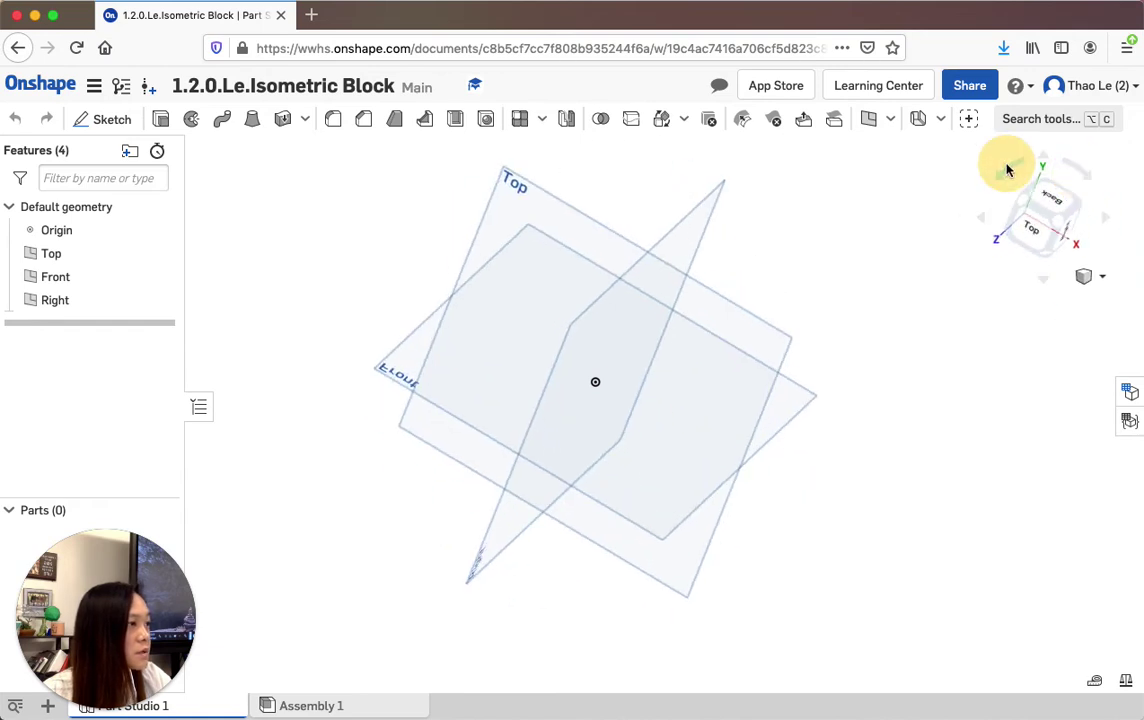
click(981, 216)
click(1105, 222)
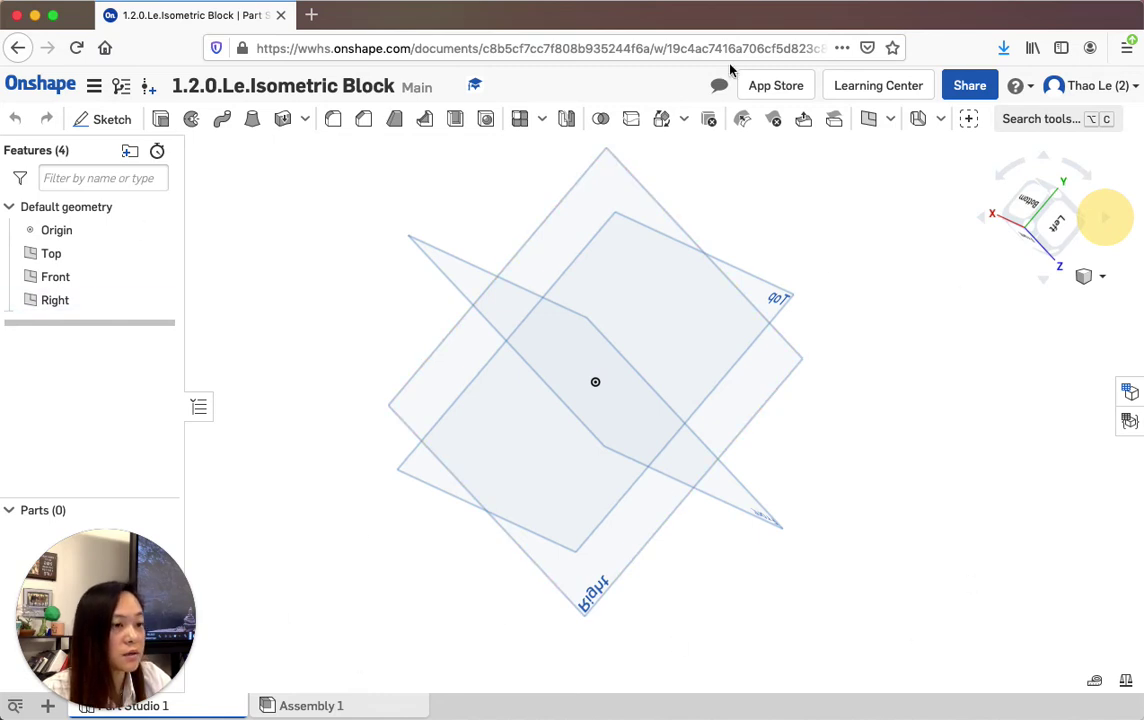
click(470, 262)
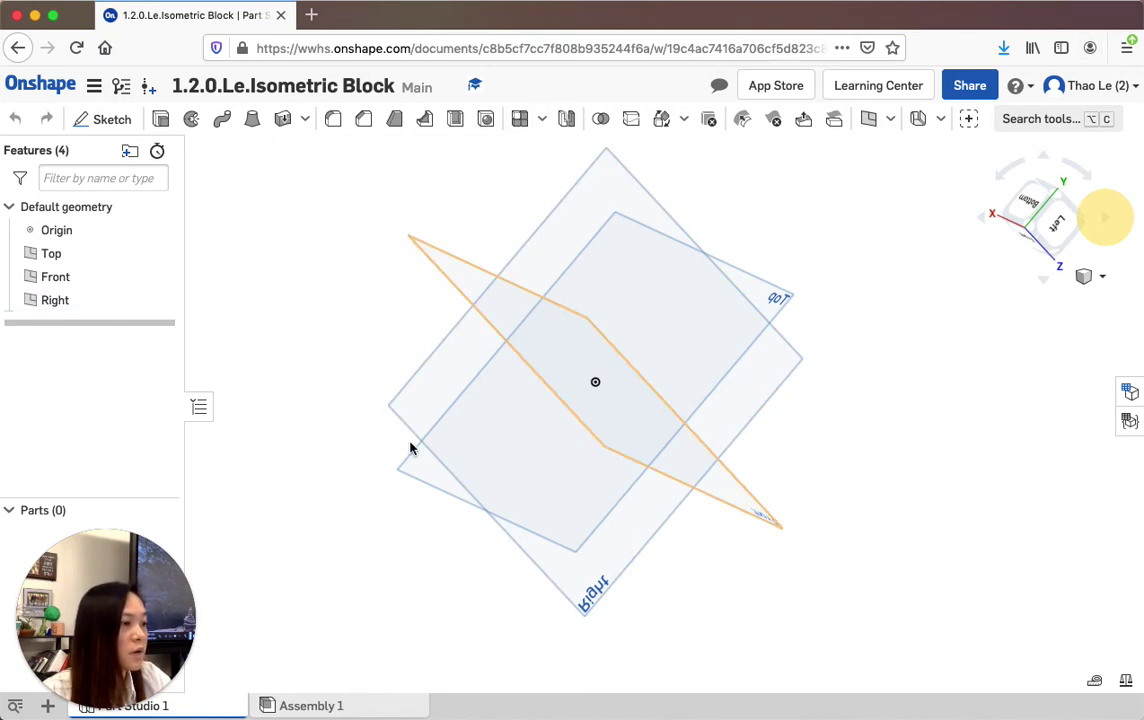
- Snap to Isometric, tumble and zoom the planes to see the underside, then snap back to Isometric
click(1101, 278)
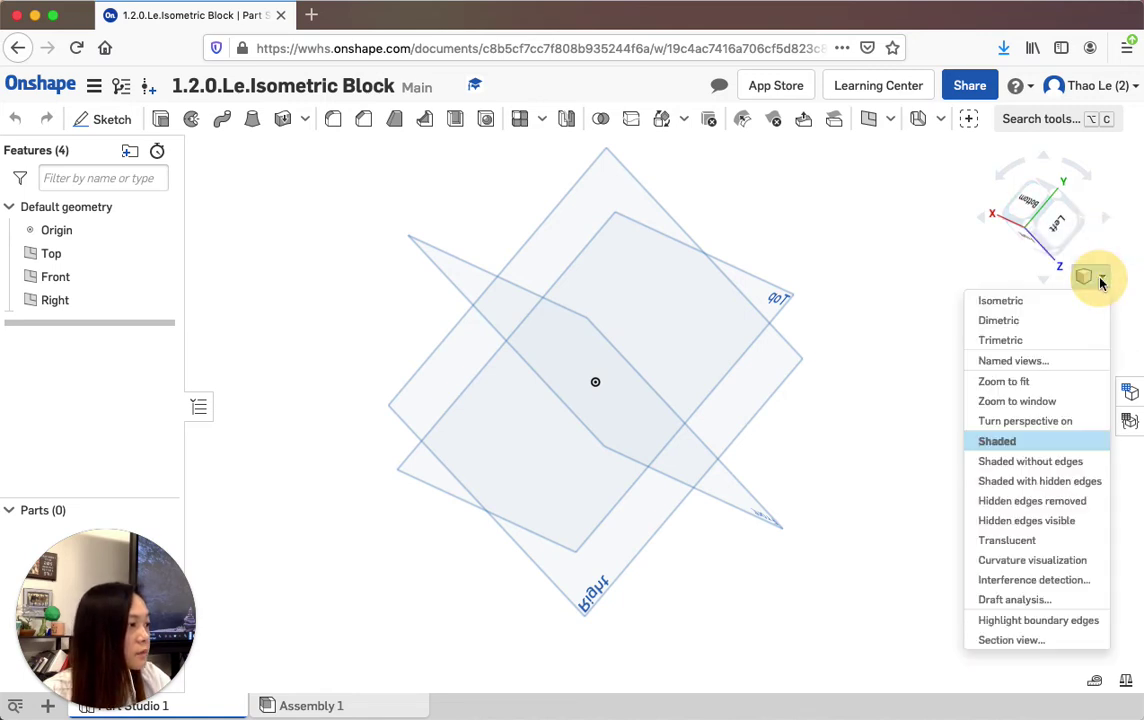
click(998, 302)
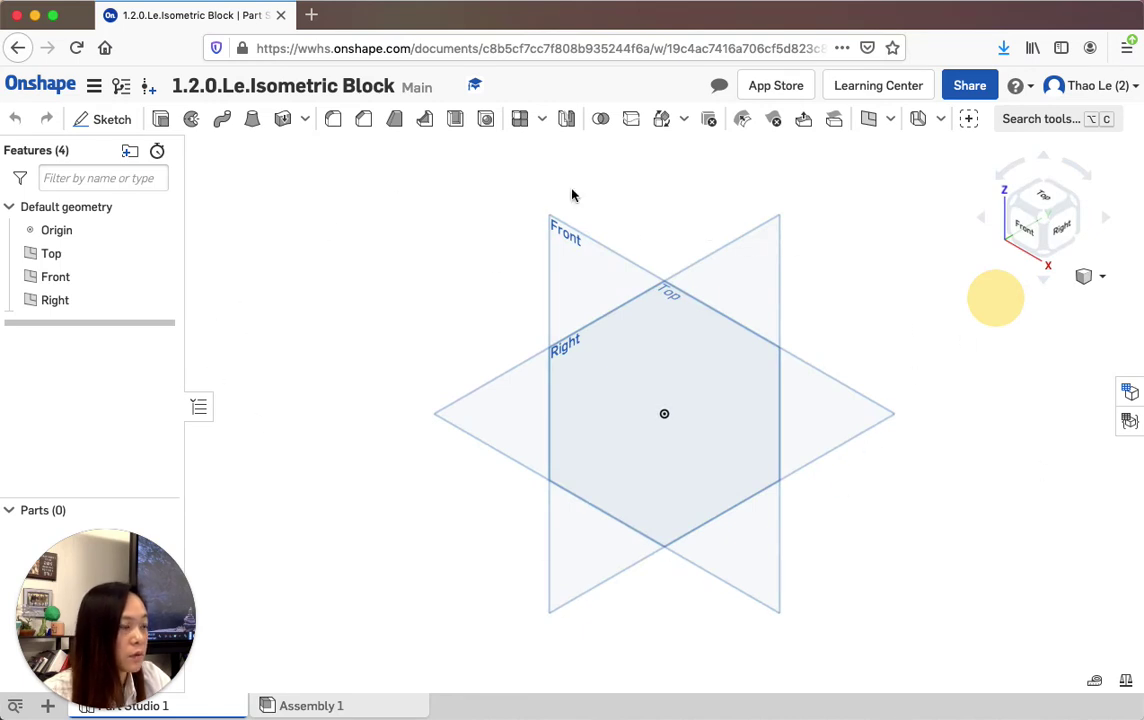
right_drag(797, 393, 618, 448)
right_drag(717, 303, 686, 396)
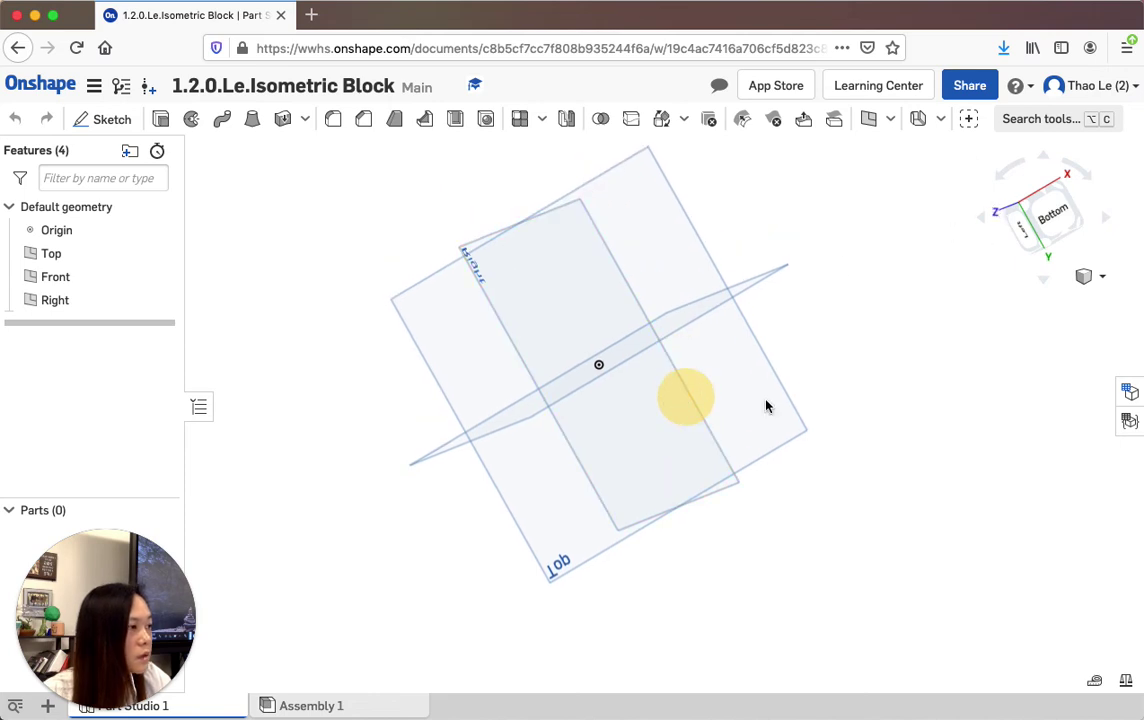
scroll(622, 468, up, 2)
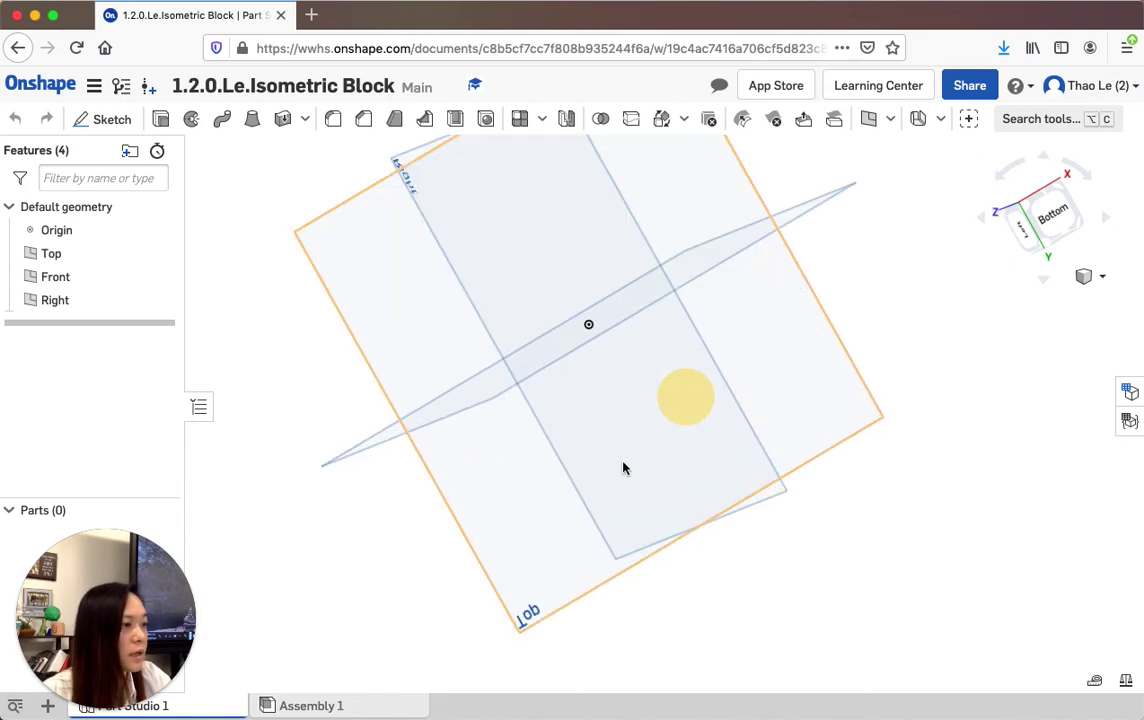
scroll(622, 468, down, 2)
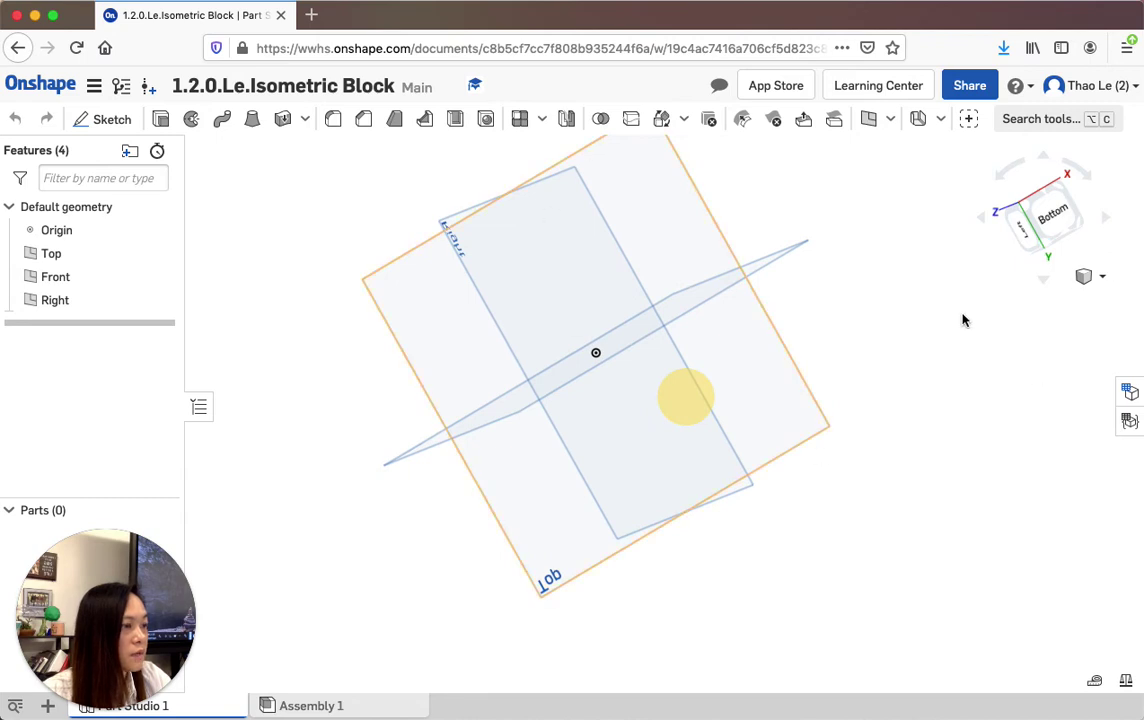
click(1100, 276)
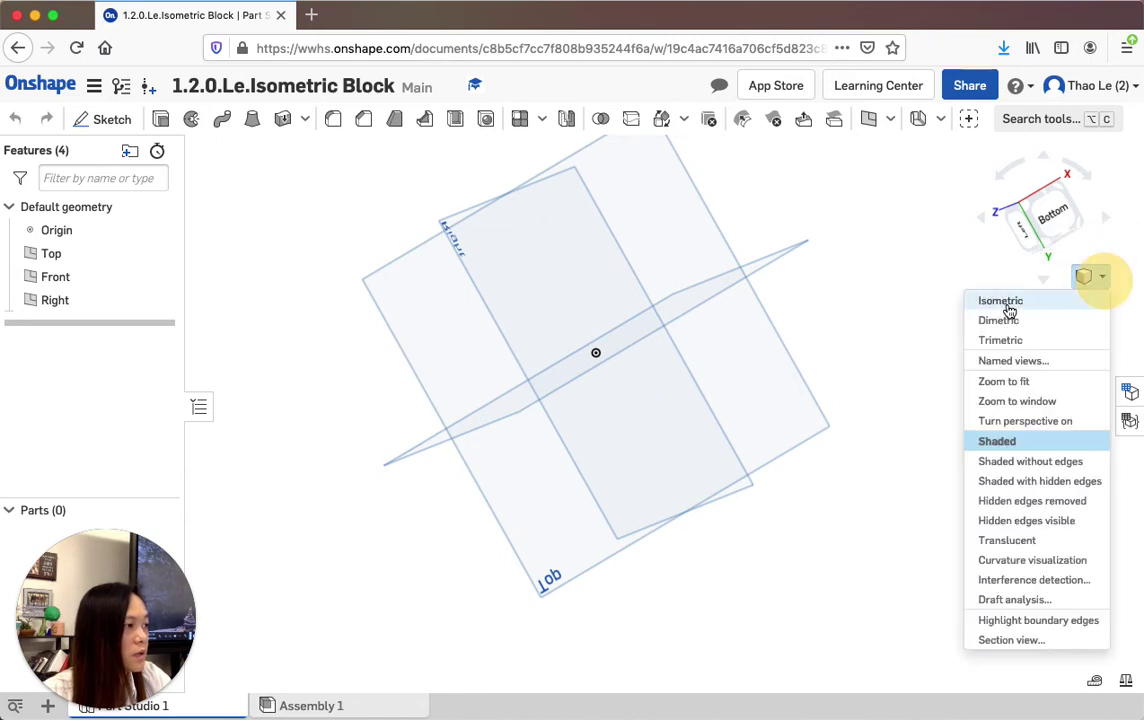
click(1002, 302)
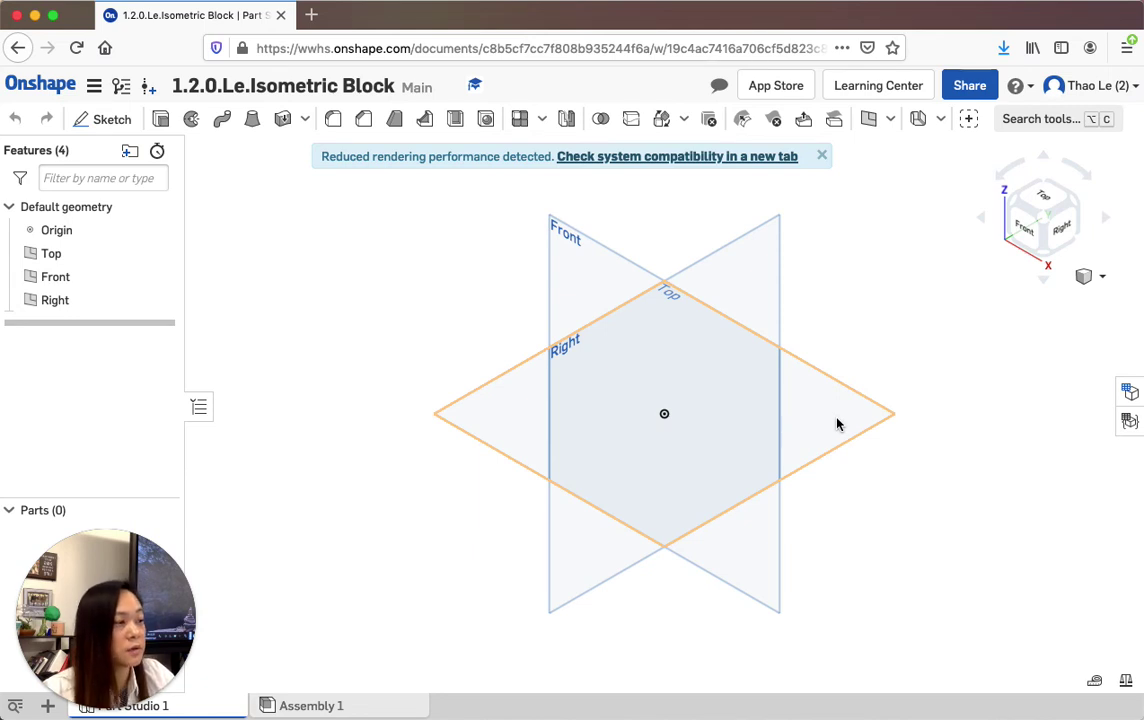
- Toggle the Top plane selection, view straight down from Top, then return to Isometric
click(837, 422)
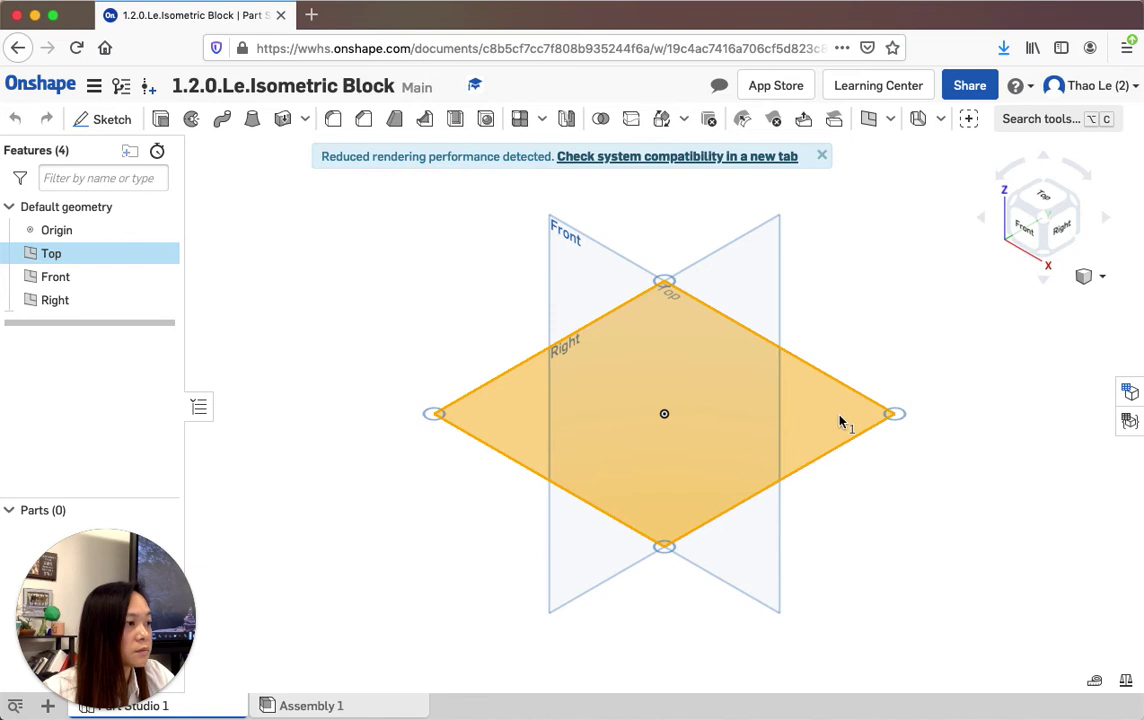
click(848, 414)
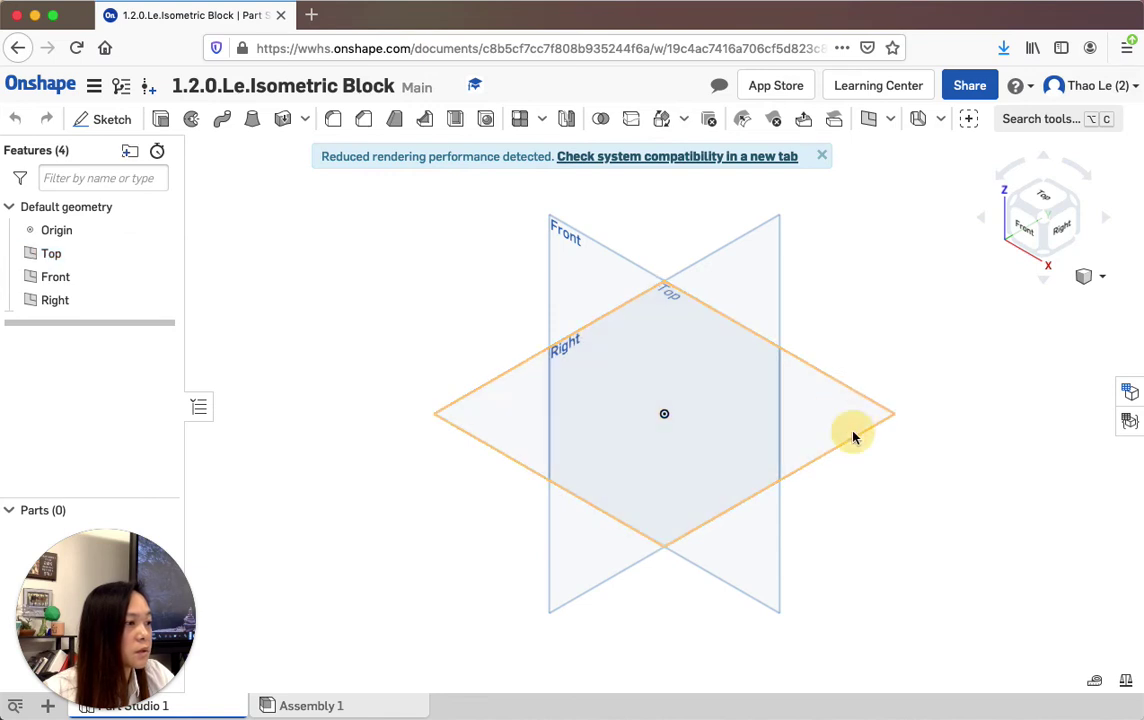
click(853, 437)
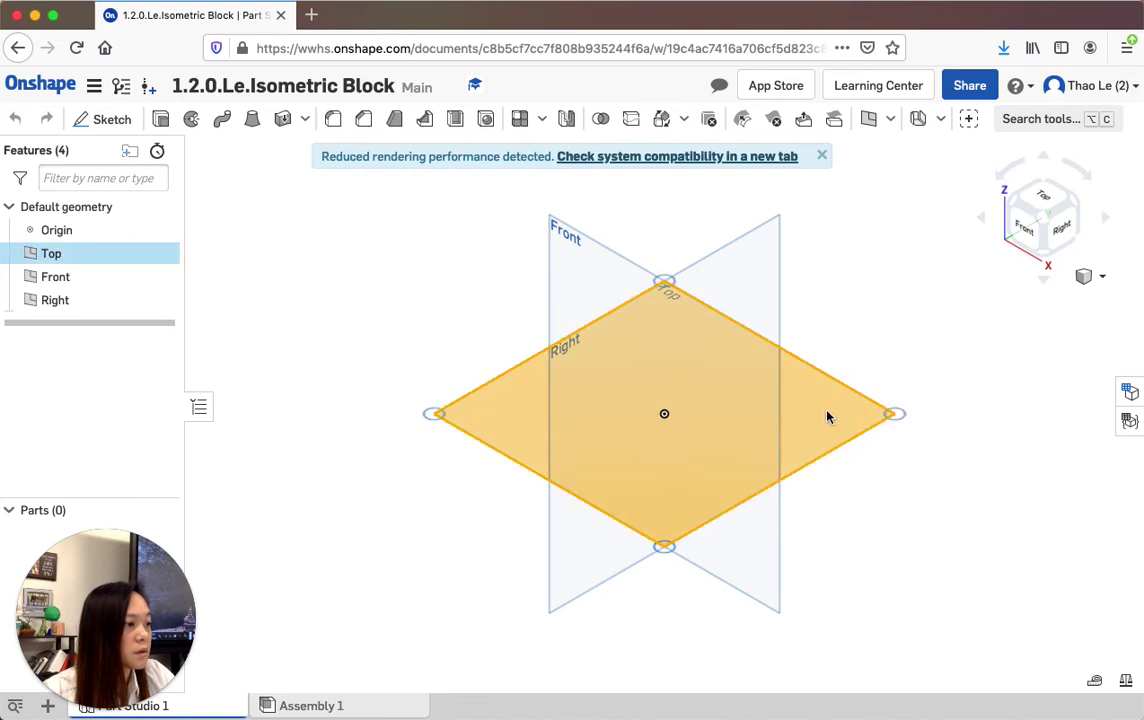
click(825, 409)
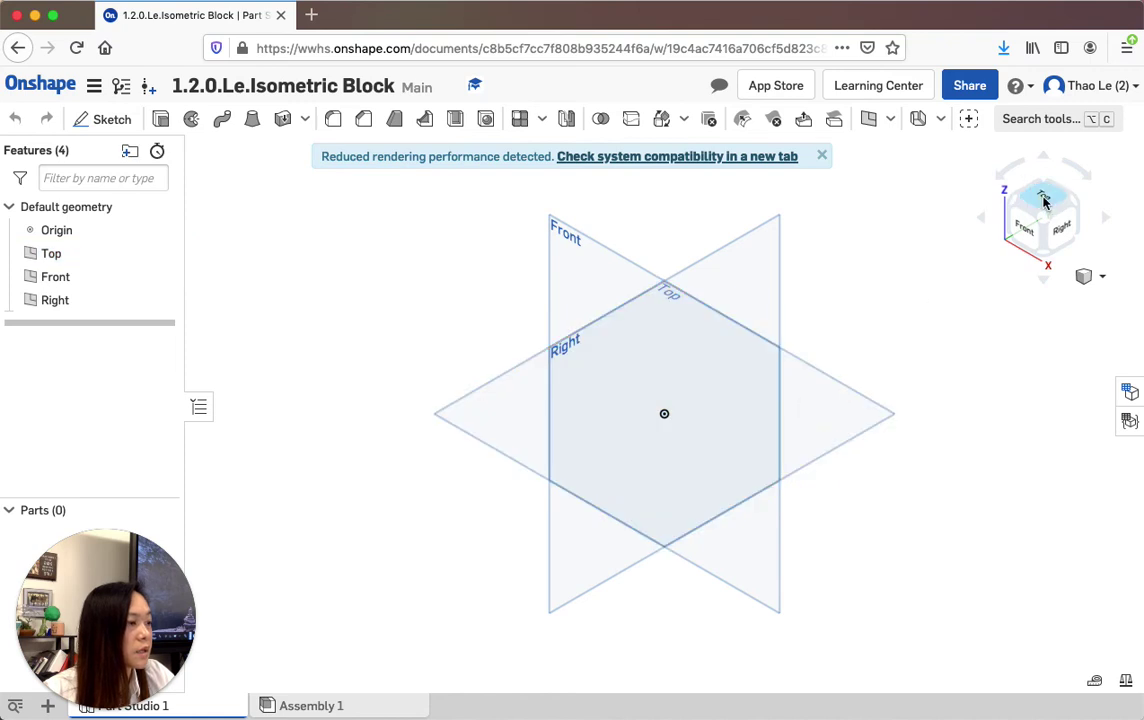
click(1043, 200)
scroll(904, 372, down, 3)
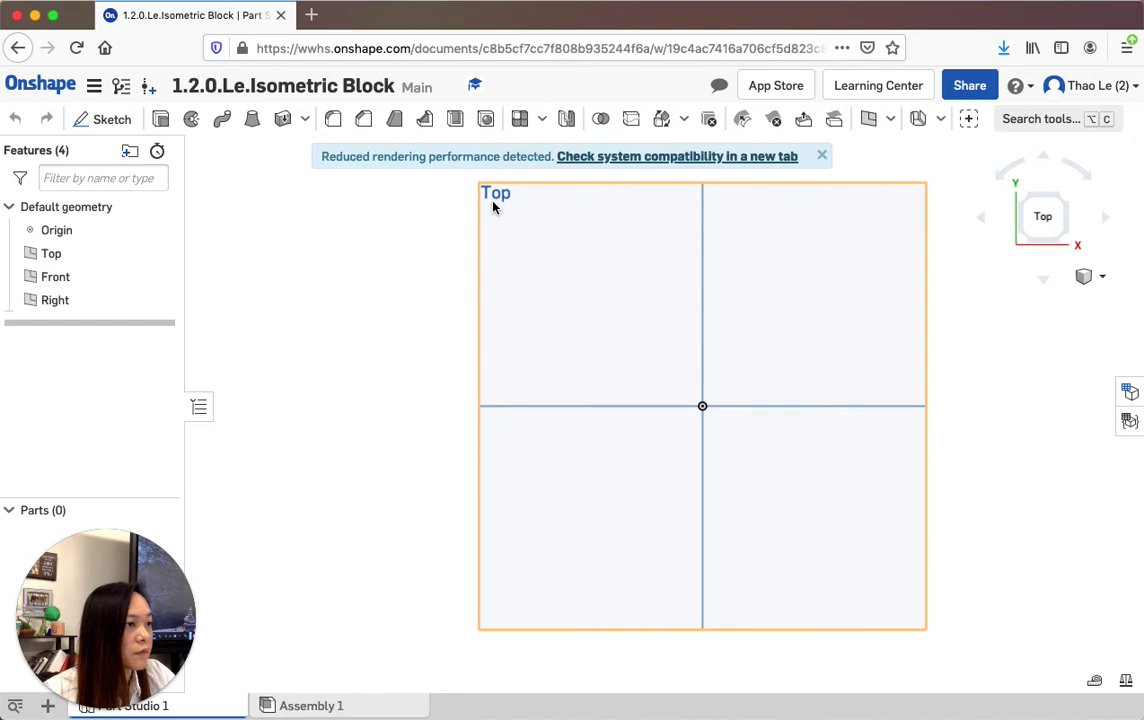
click(1100, 283)
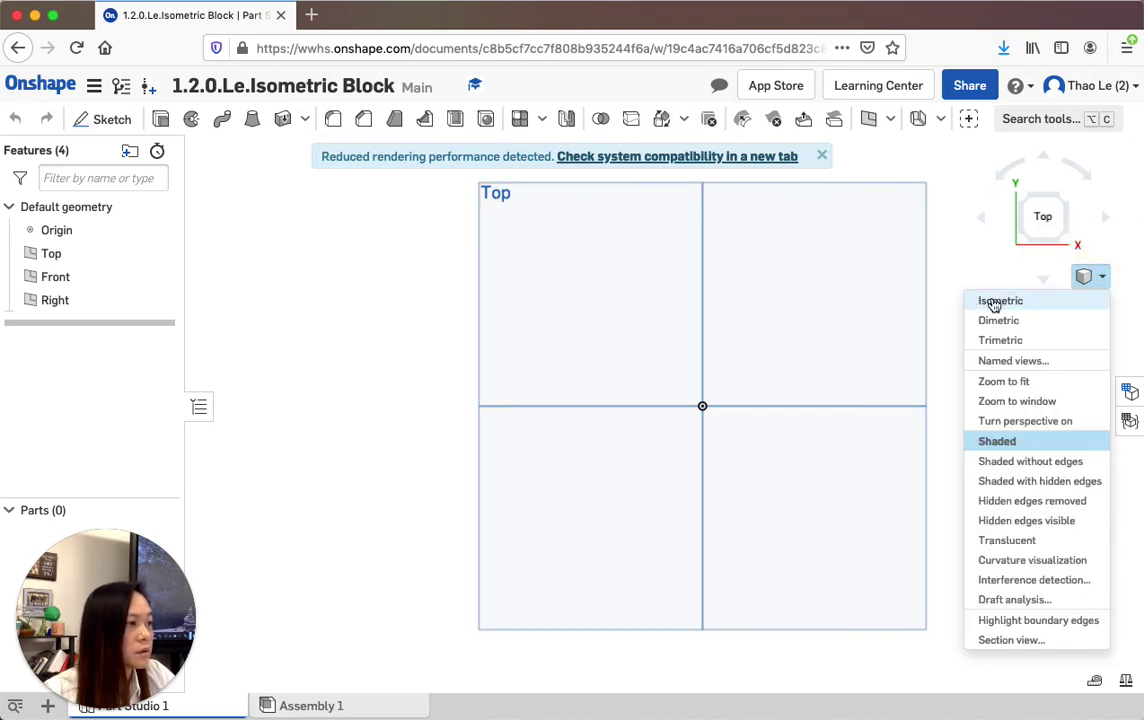
click(994, 303)
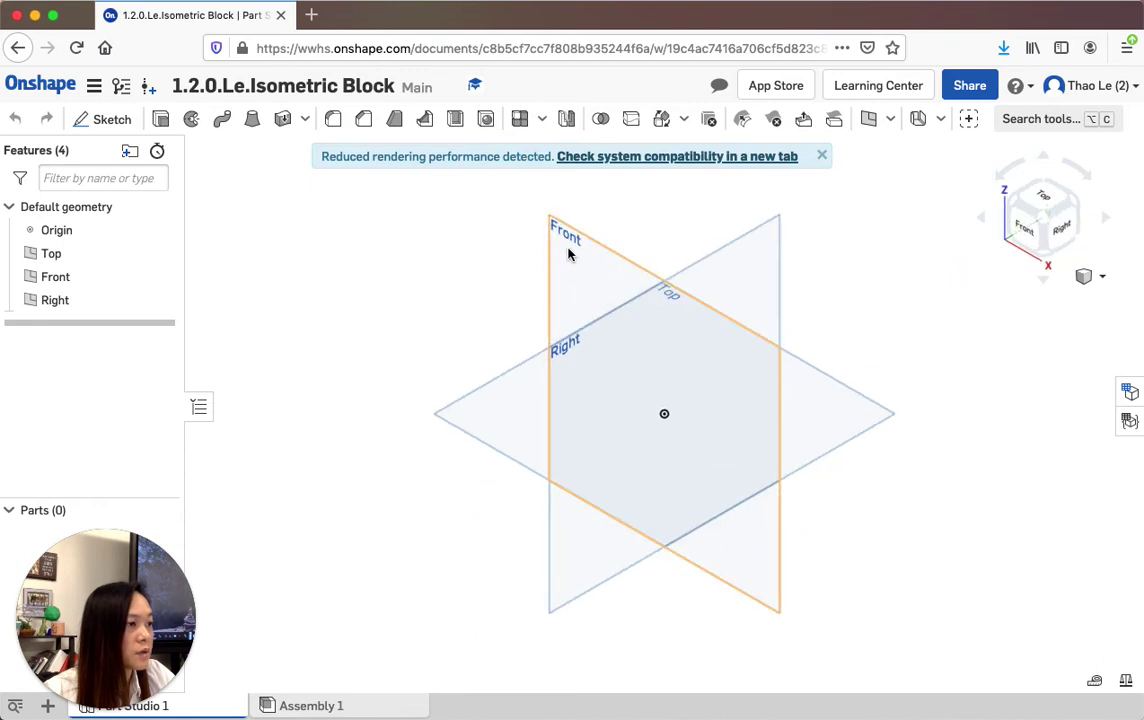
- View the Front plane head-on, dismiss the rendering performance warning, and return to Isometric
click(568, 254)
click(1027, 232)
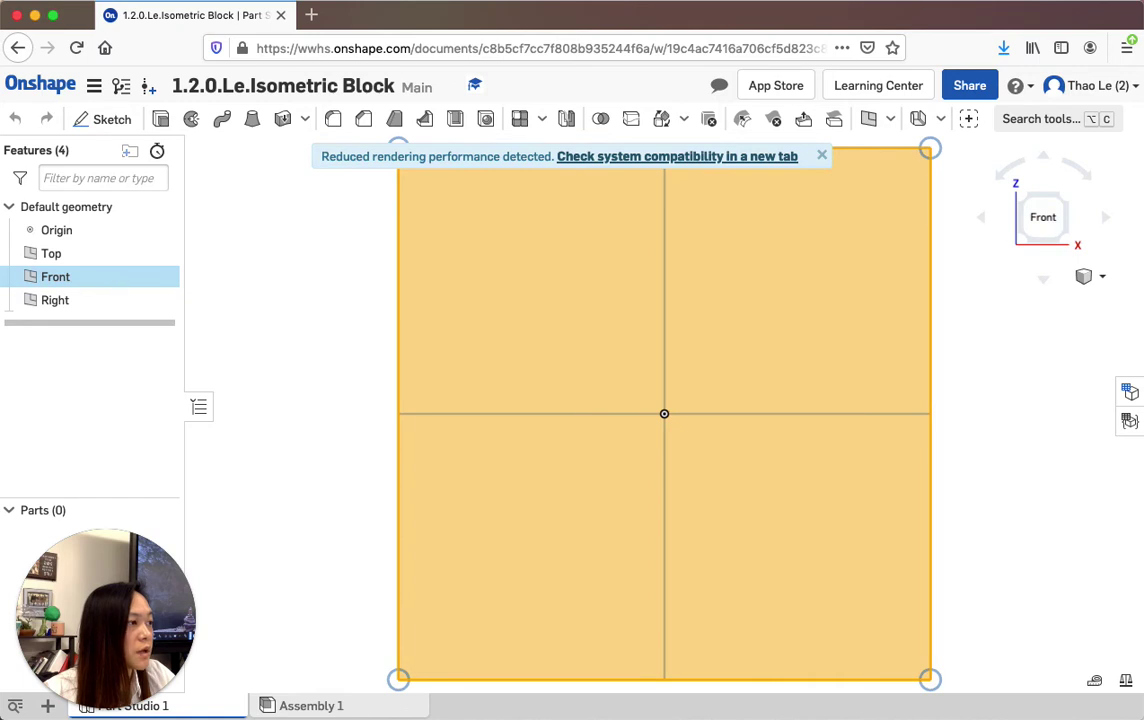
click(986, 355)
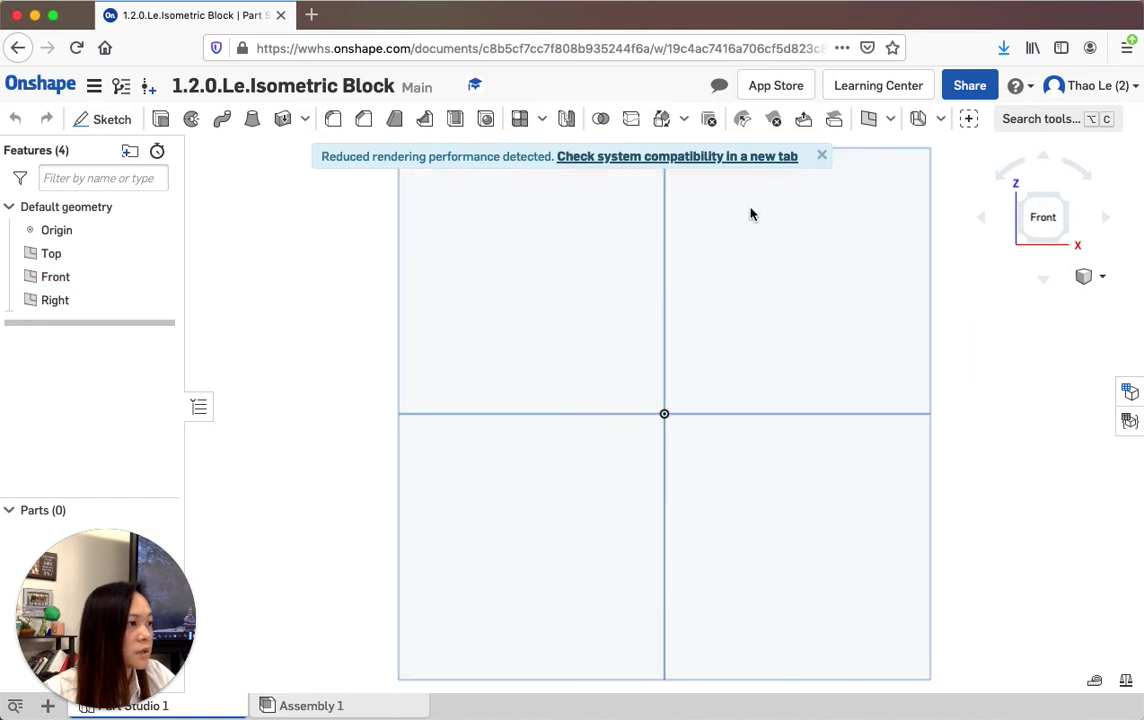
click(822, 155)
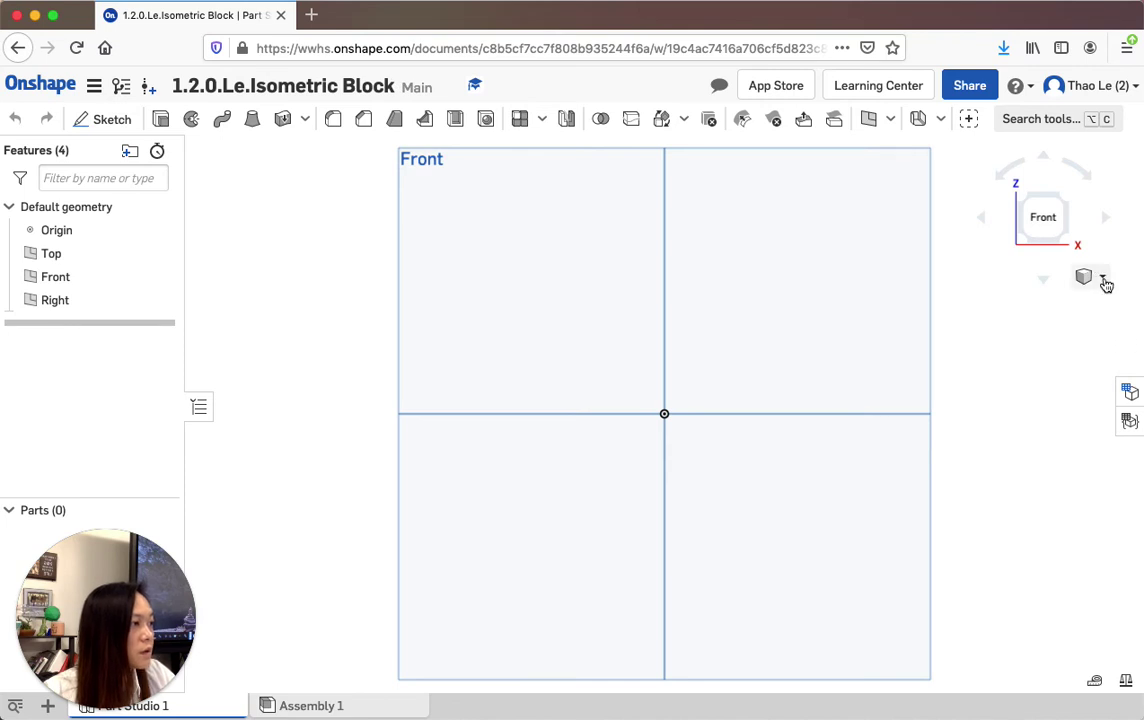
click(1101, 278)
click(1014, 302)
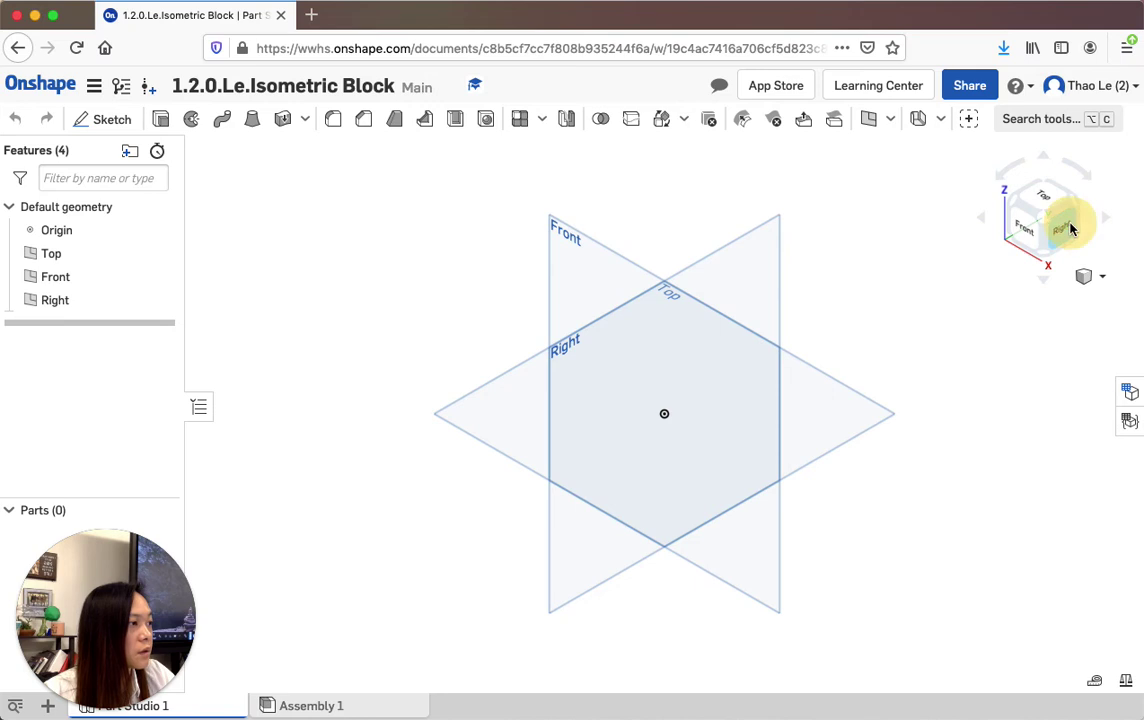
- View from the Right, return to Isometric, pan left, then look straight down from Top
click(1066, 226)
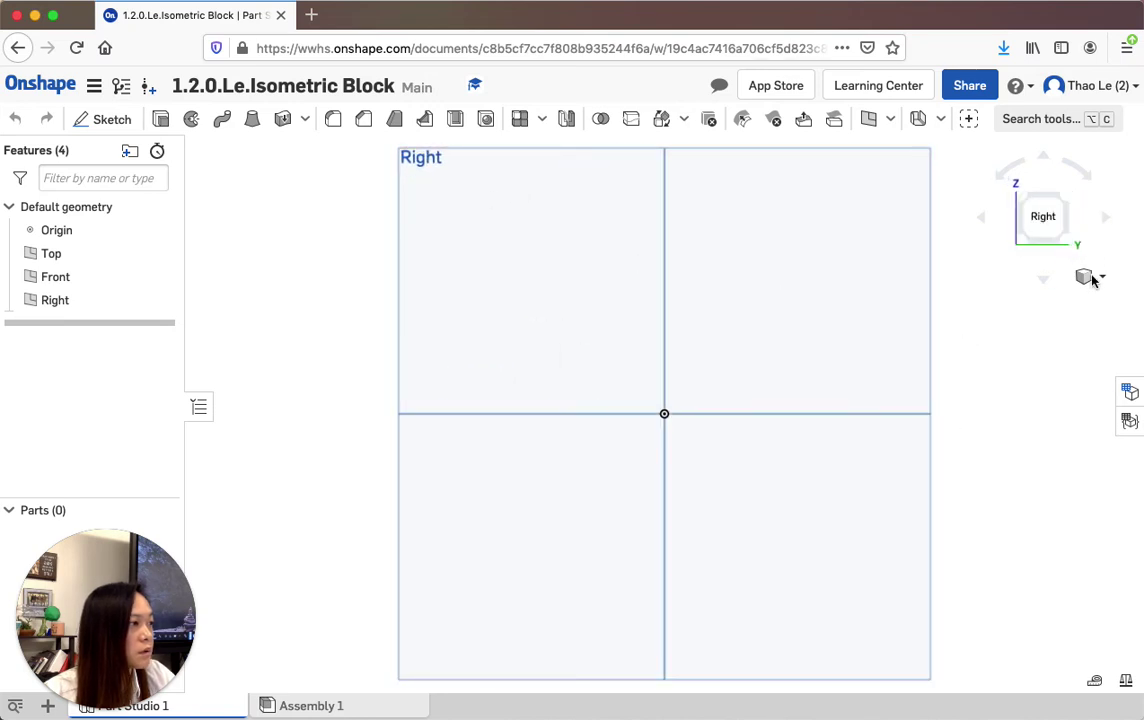
click(1088, 276)
click(1014, 304)
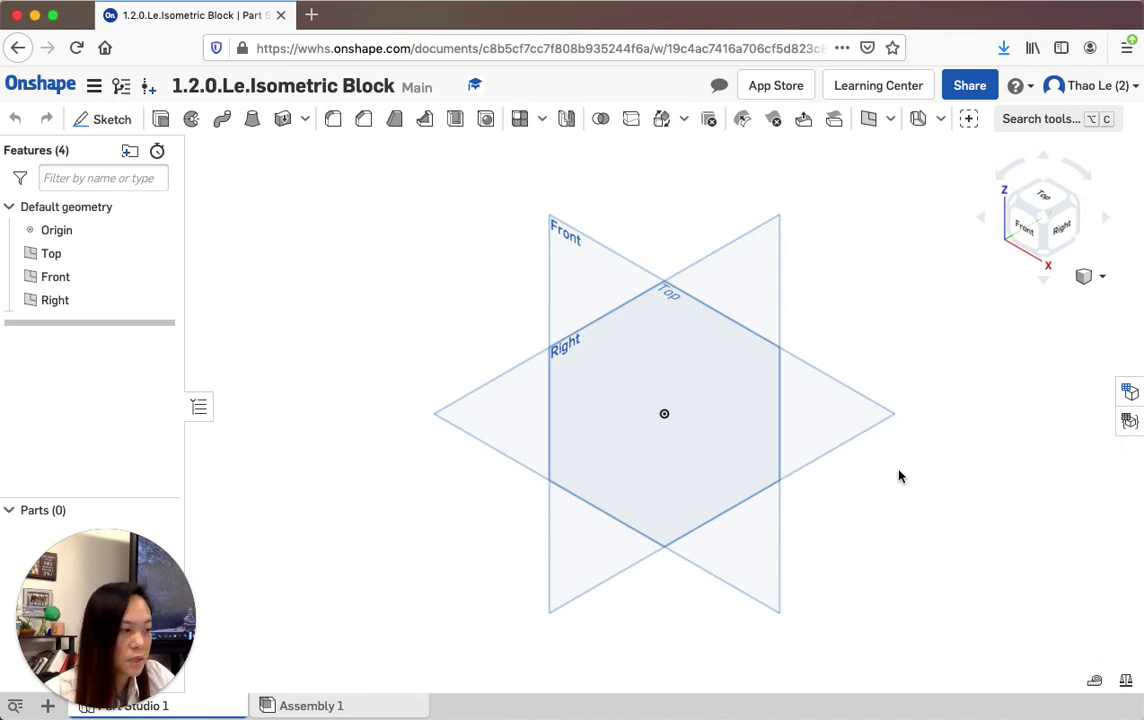
middle_drag(898, 481, 803, 481)
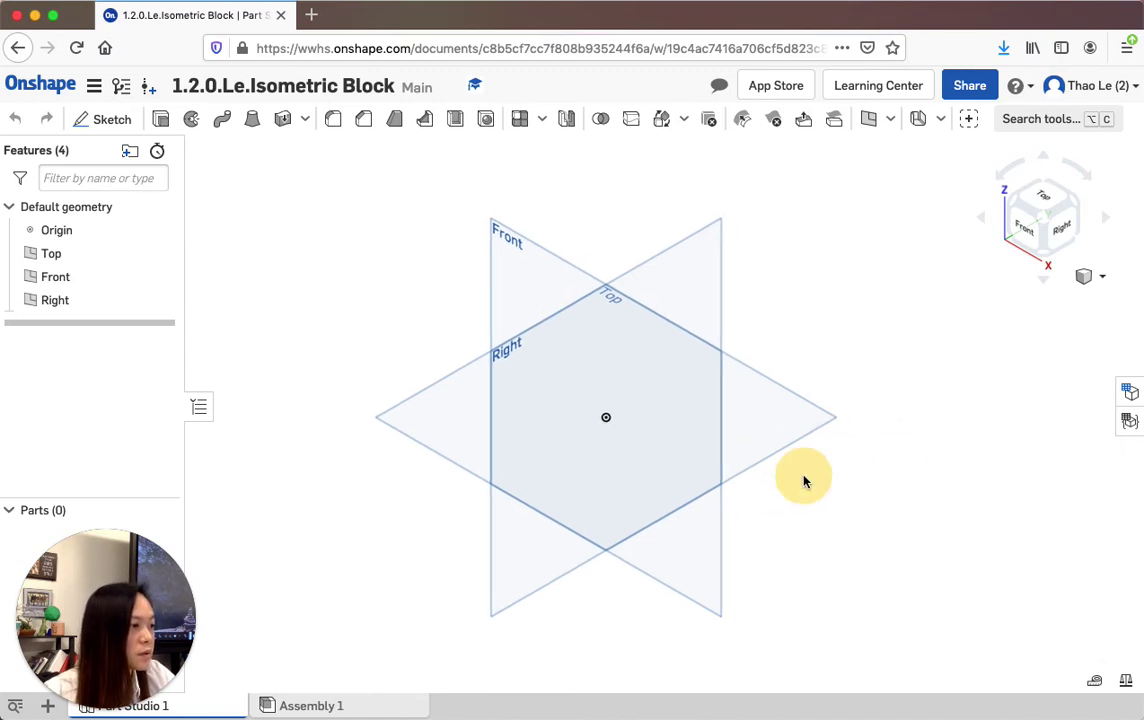
click(1040, 200)
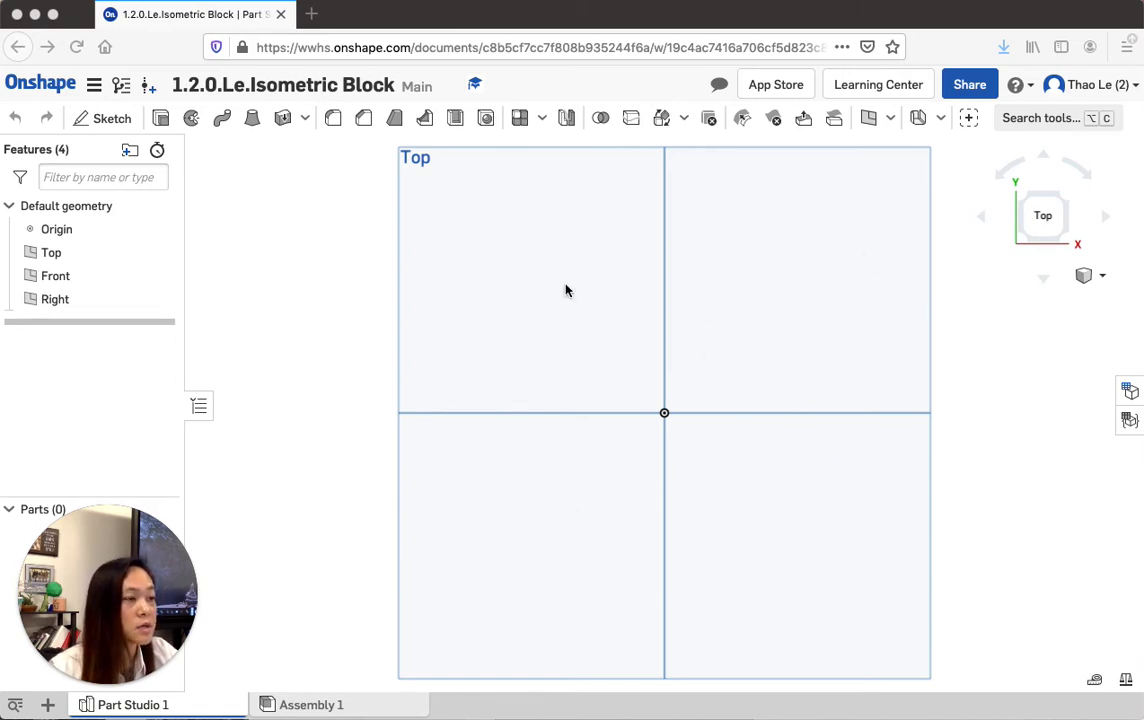
click(106, 123)
- Create Sketch 1 on the Top plane, pick Corner rectangle, and expand the rectangle type options
click(108, 122)
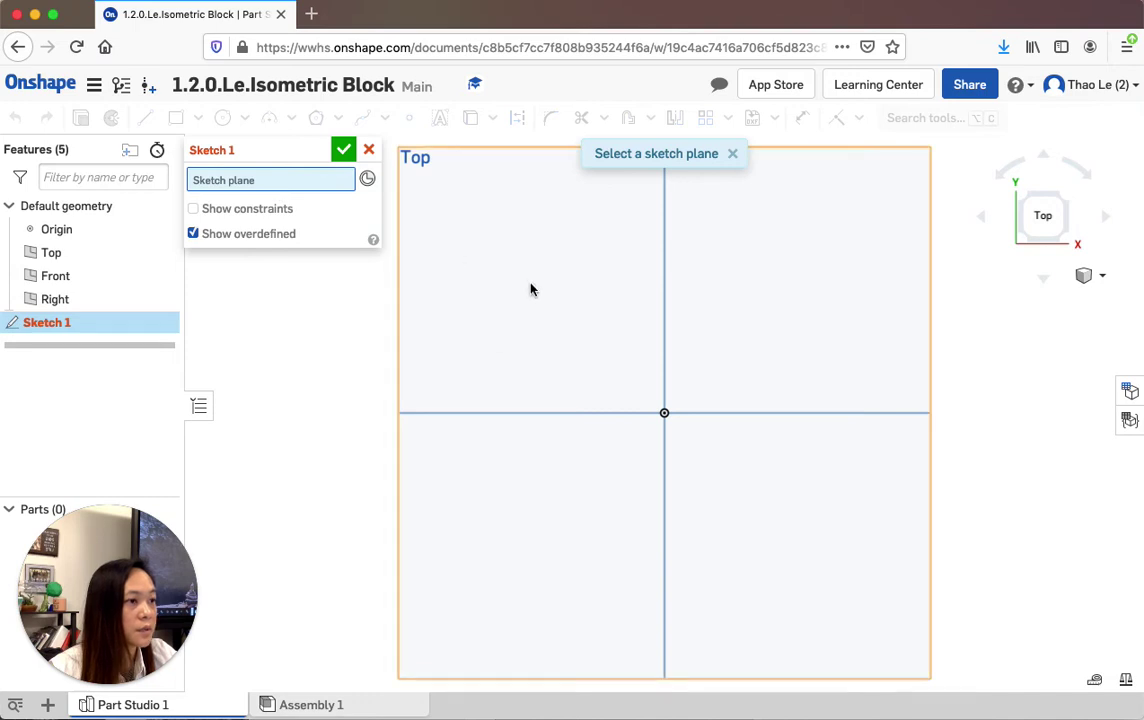
click(476, 236)
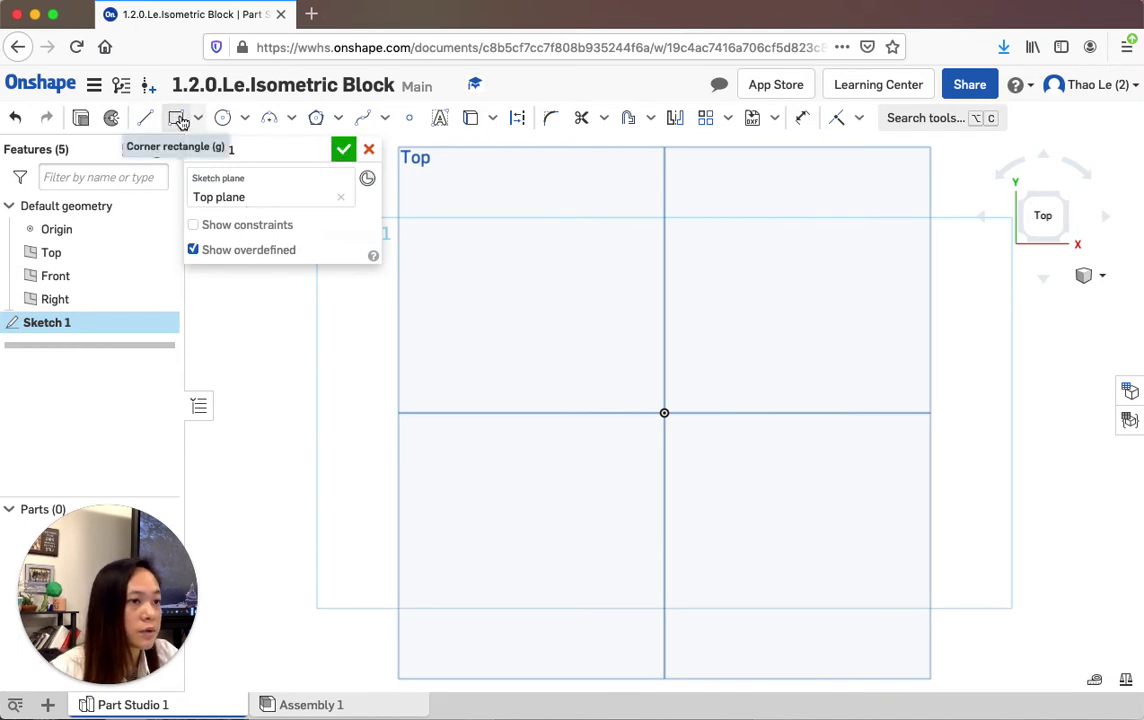
click(178, 120)
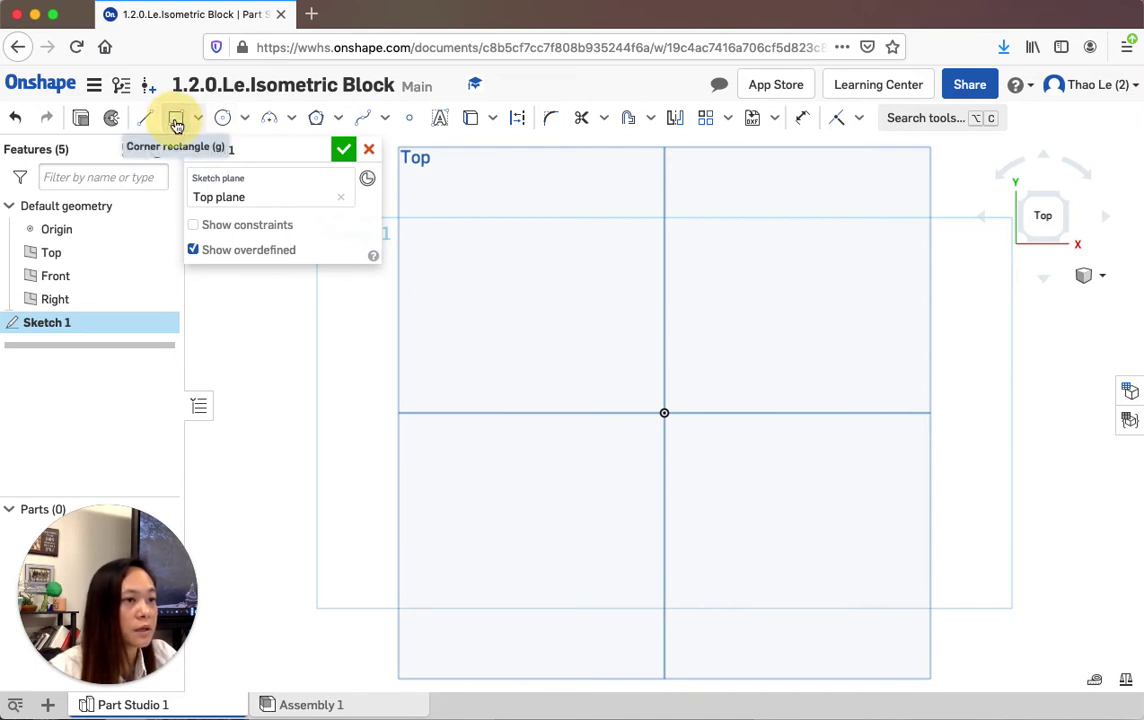
click(175, 120)
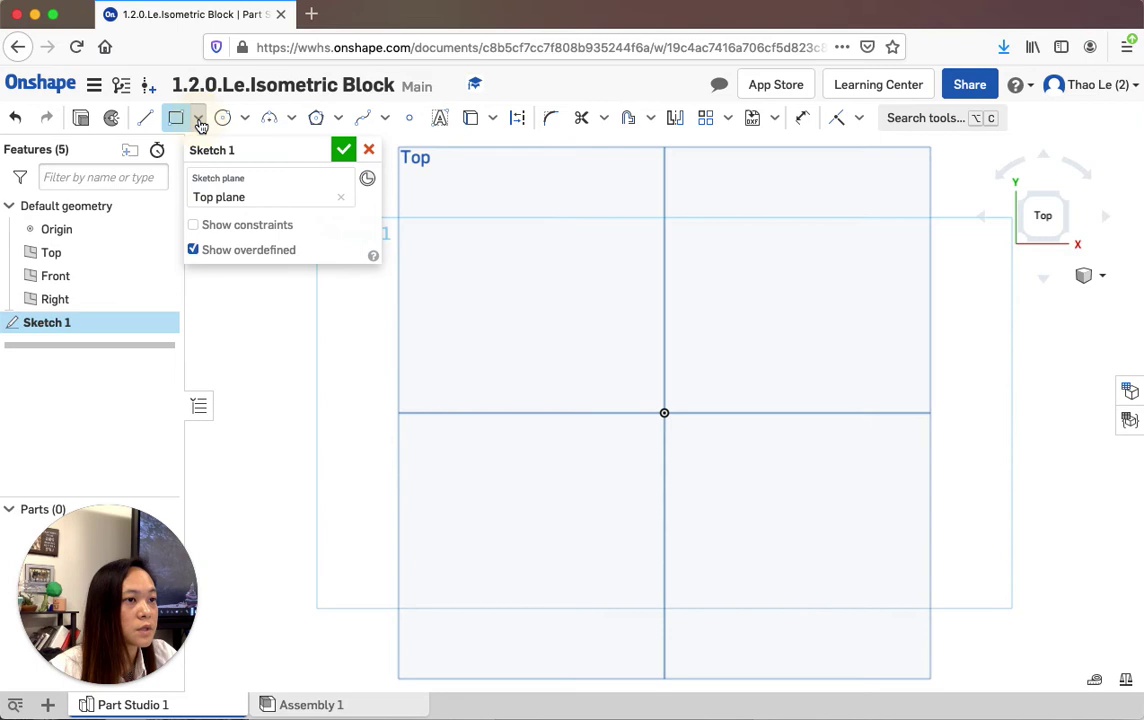
click(199, 120)
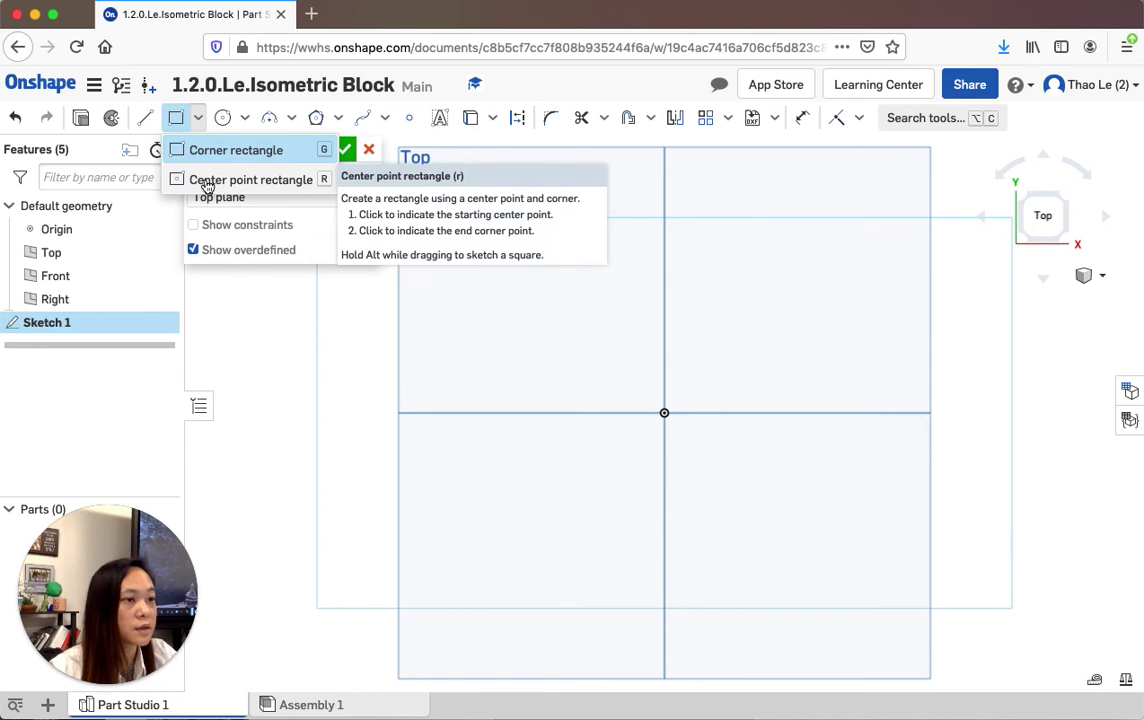
- Draw a center-point rectangle centred on the origin, cancelling an accidental second rectangle
click(206, 181)
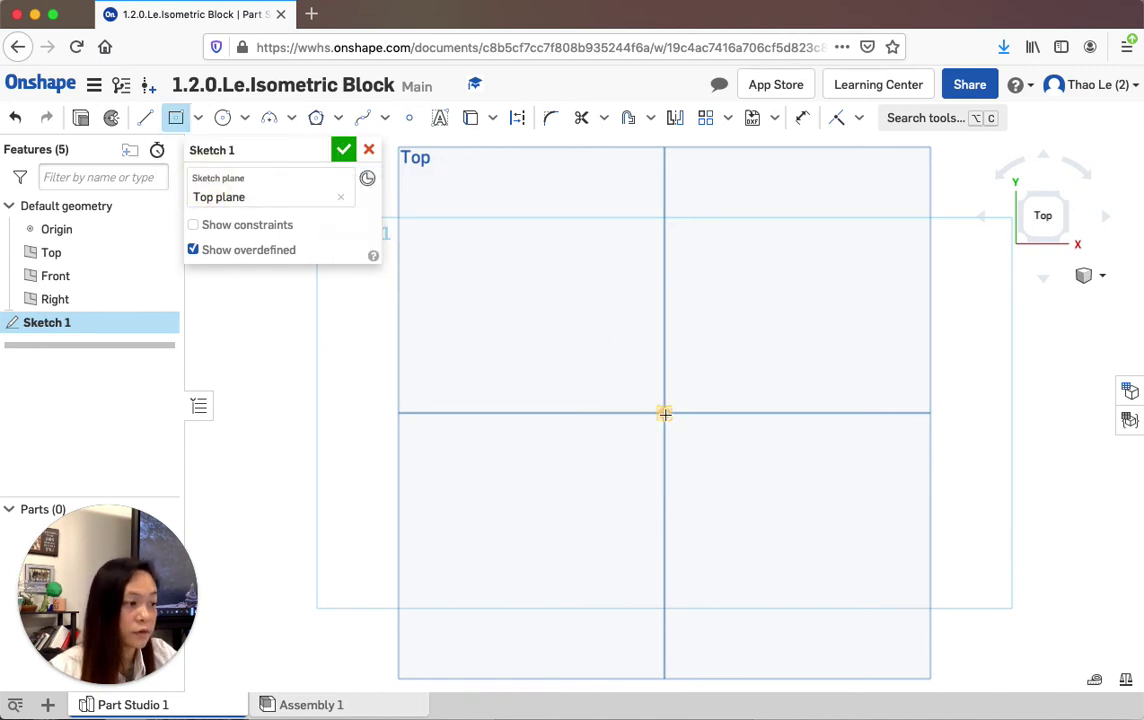
click(664, 413)
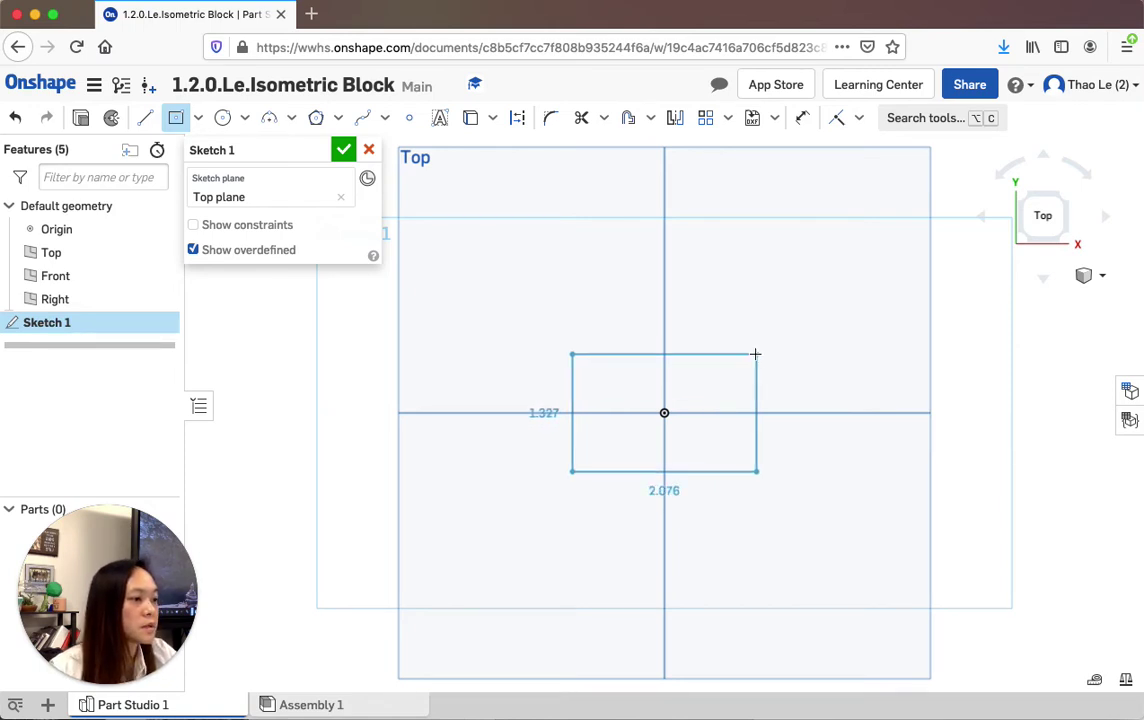
click(755, 354)
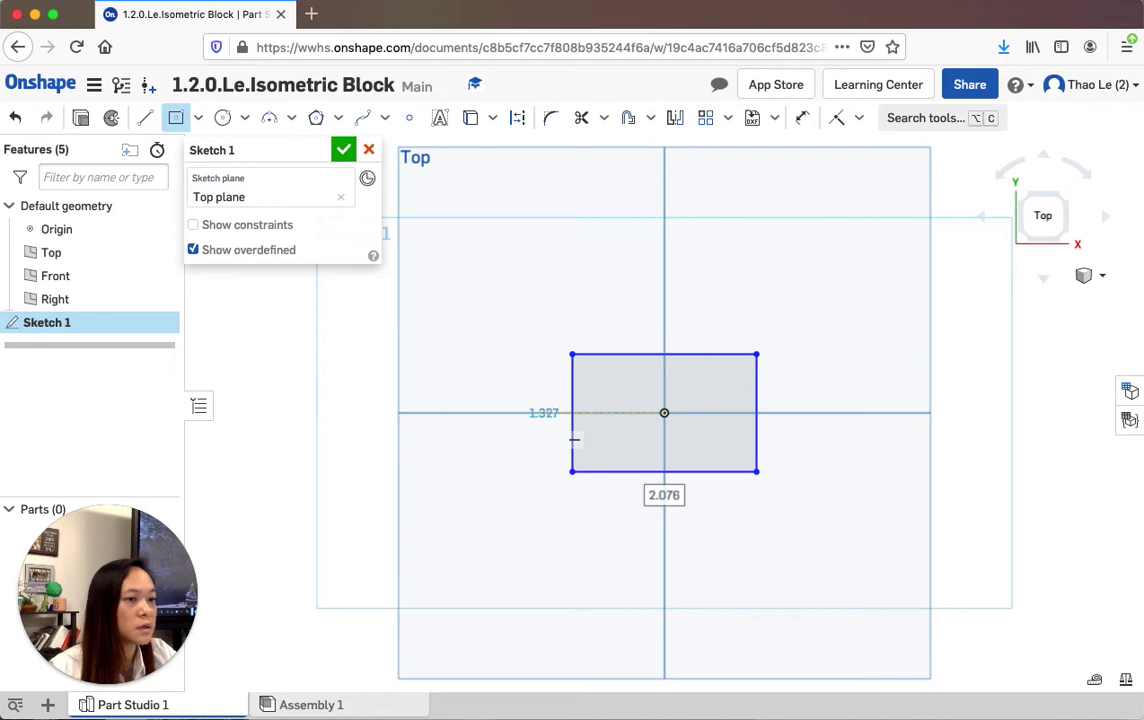
click(541, 413)
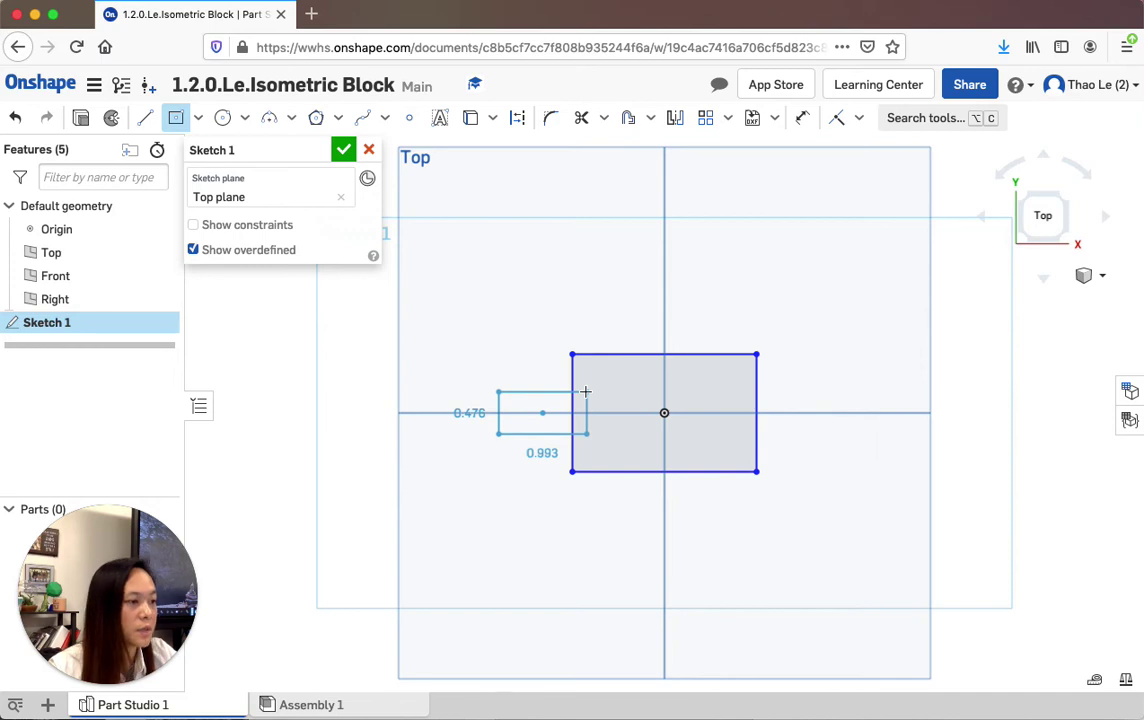
key(Escape)
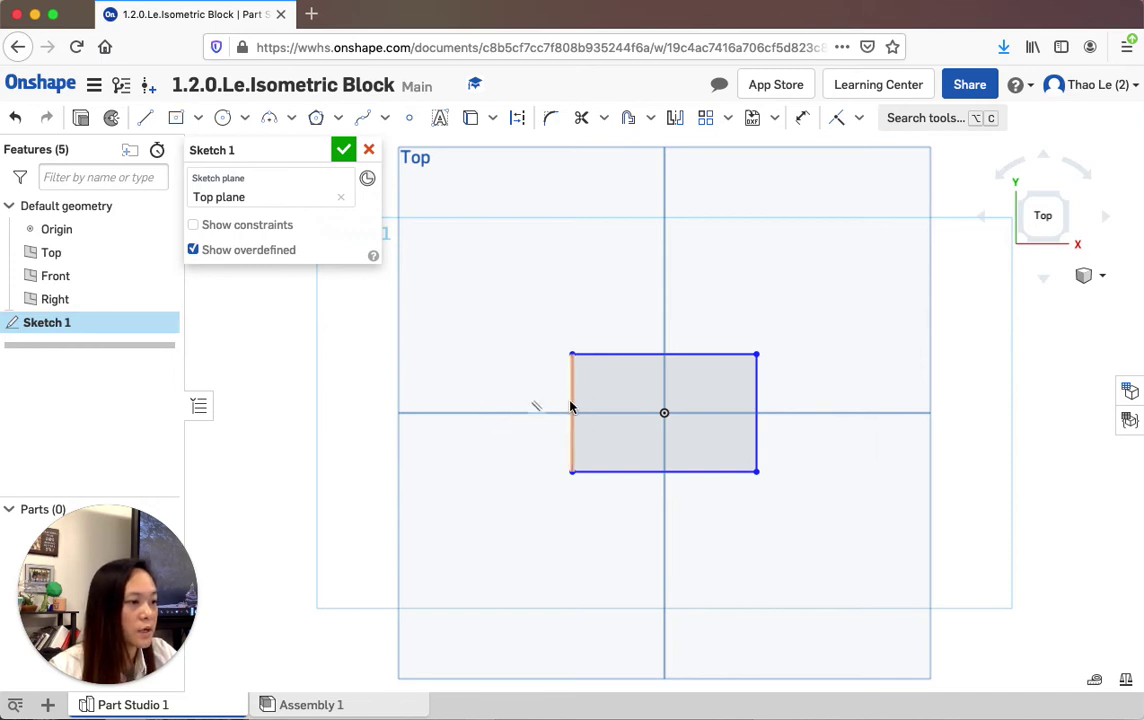
- Constrain the rectangle's left and top edges Equal to make it square
click(572, 418)
click(538, 412)
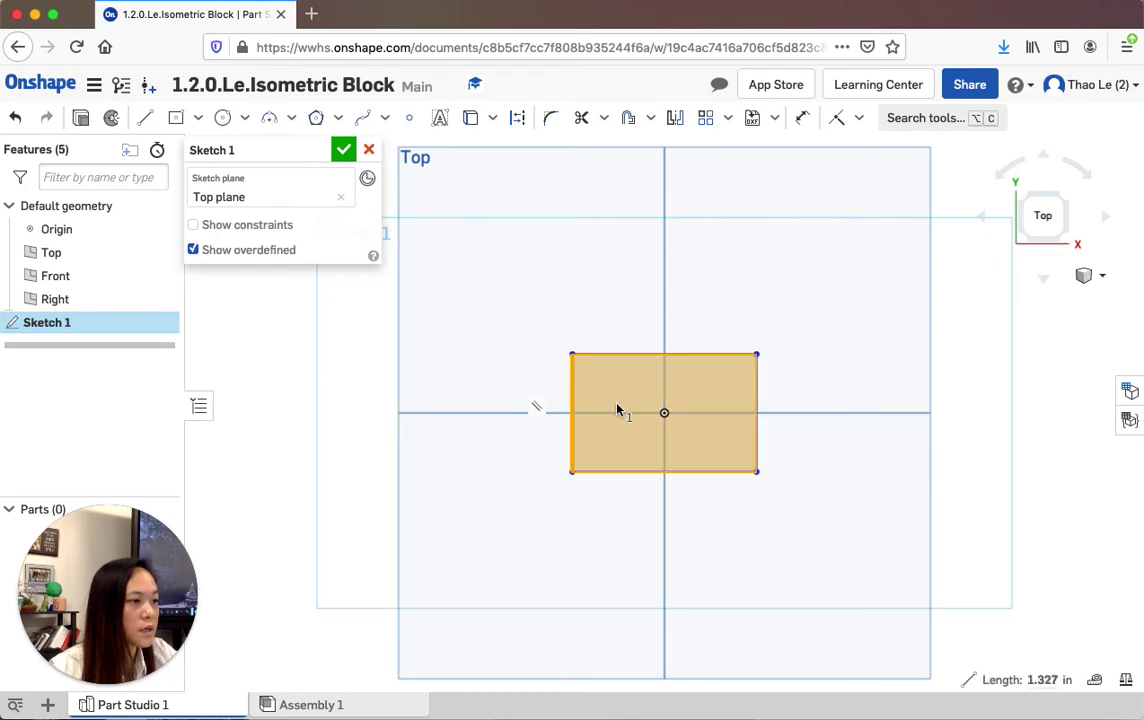
key(e)
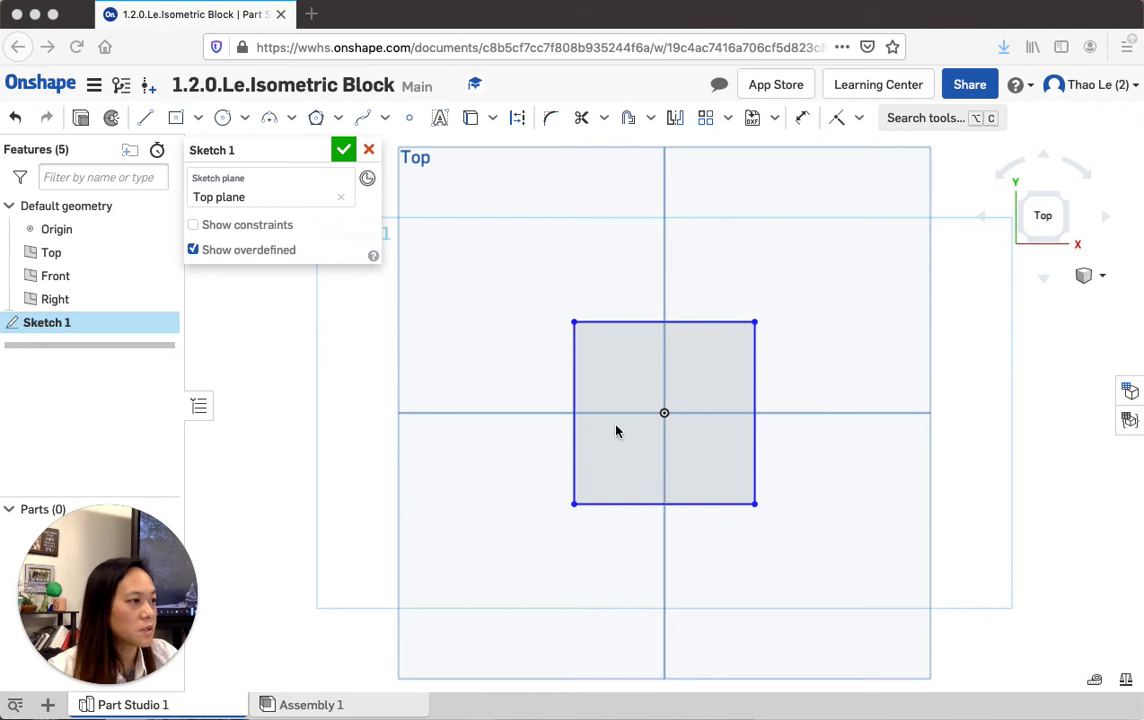
- Dimension the square's top edge with a 4 in width placed below the square
click(803, 118)
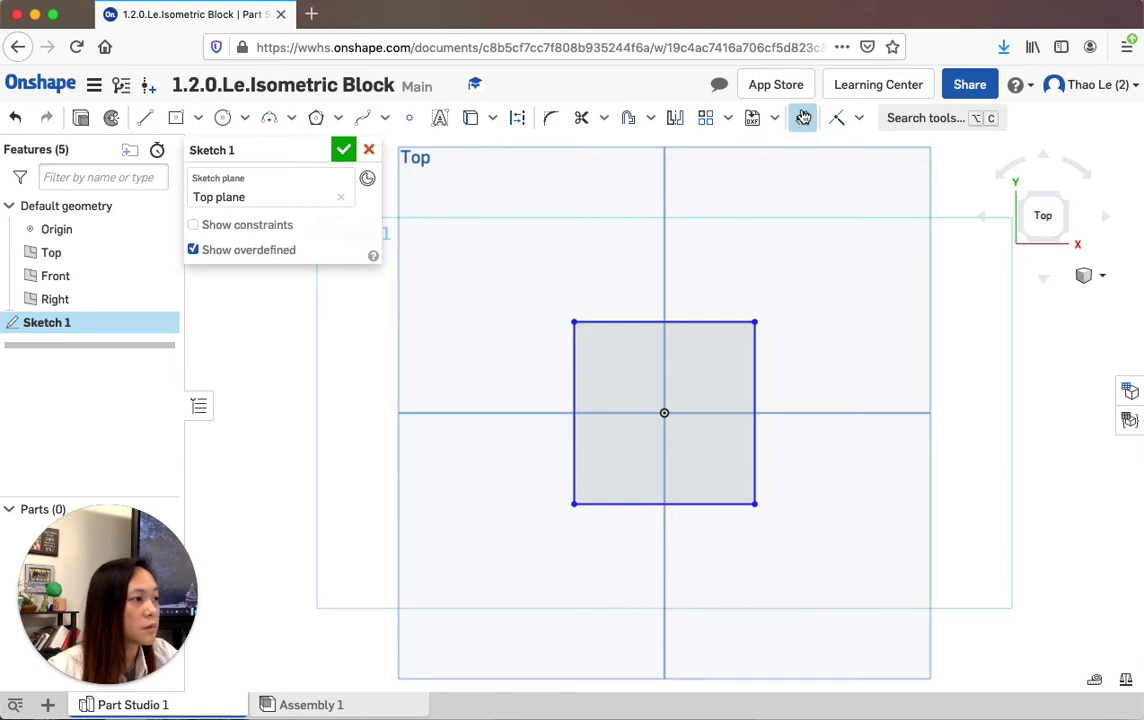
click(802, 119)
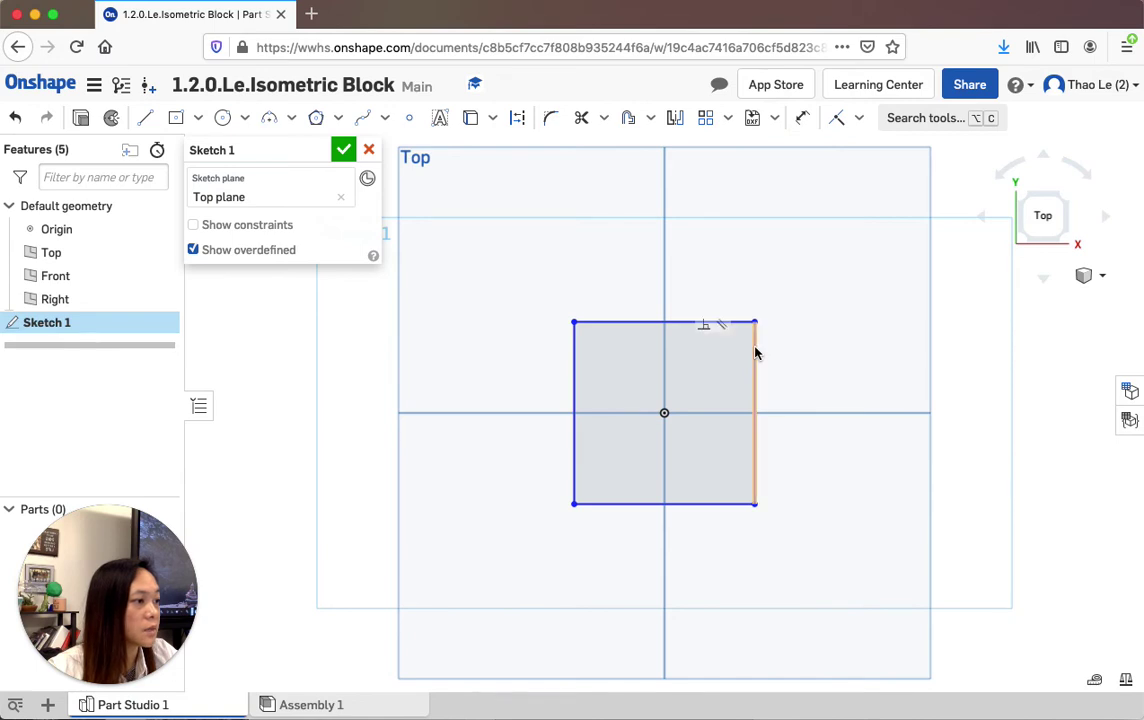
click(755, 403)
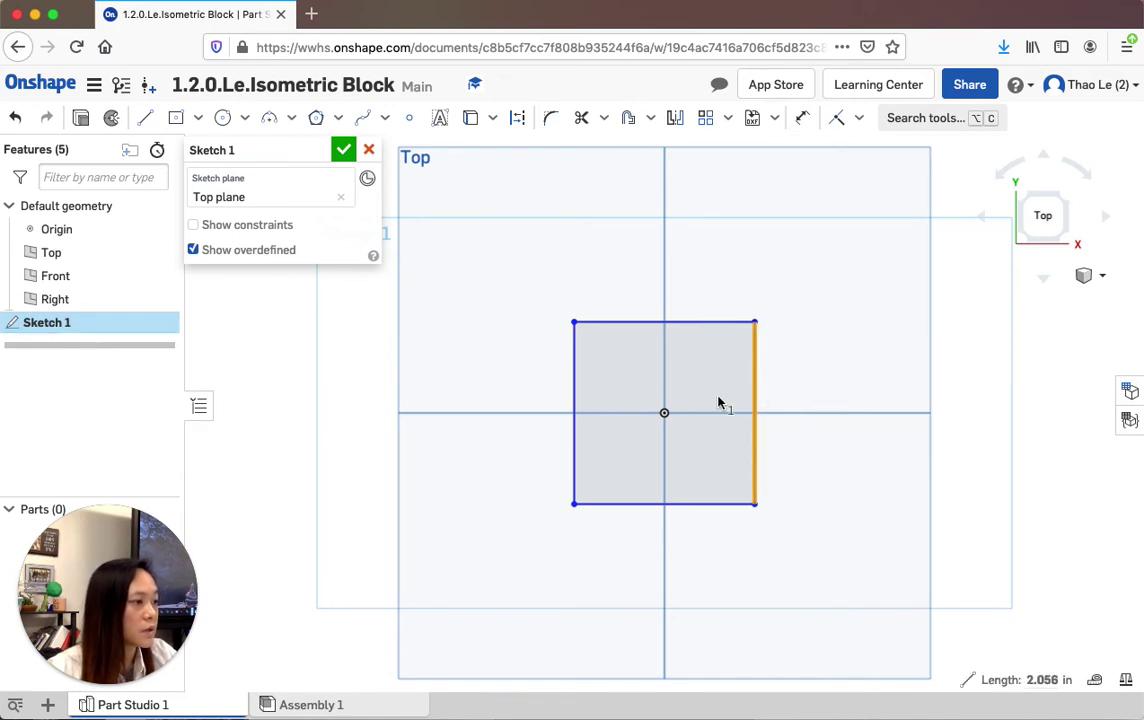
click(756, 400)
click(756, 389)
click(805, 121)
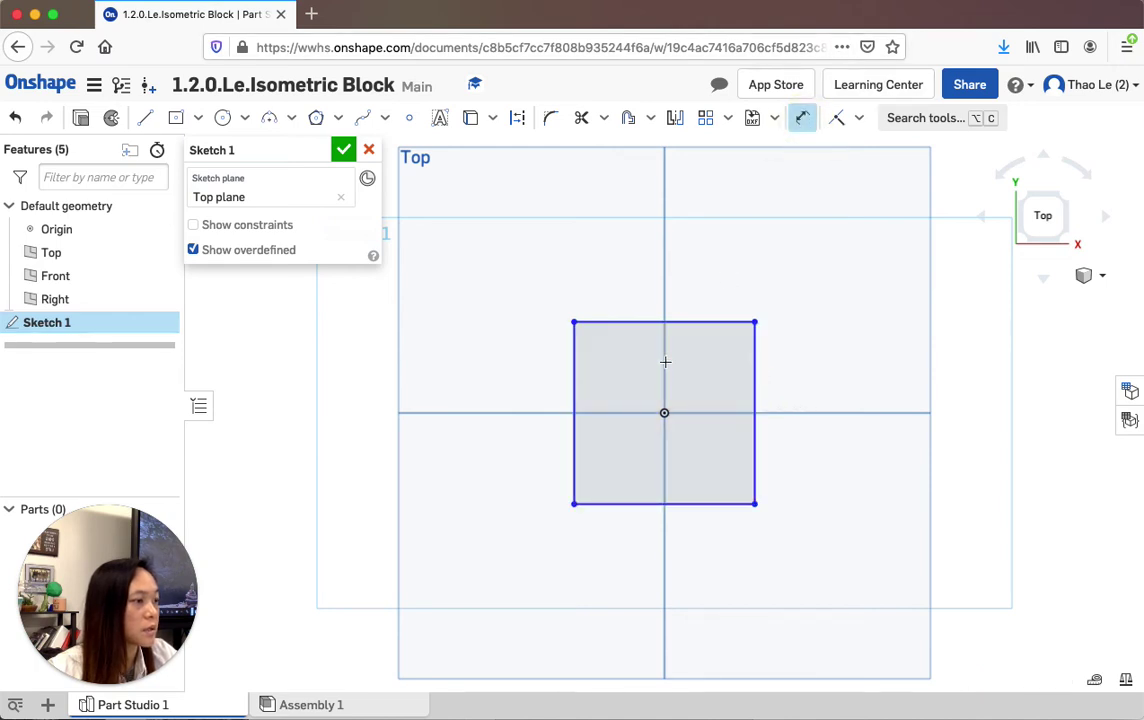
click(703, 323)
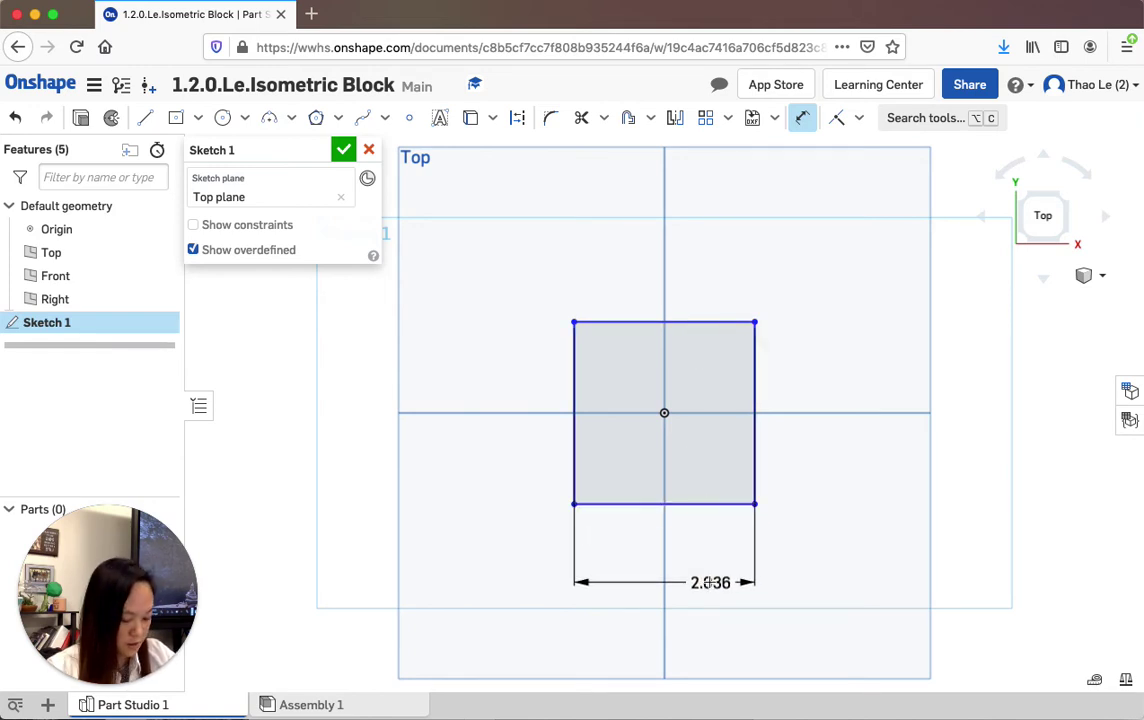
click(709, 583)
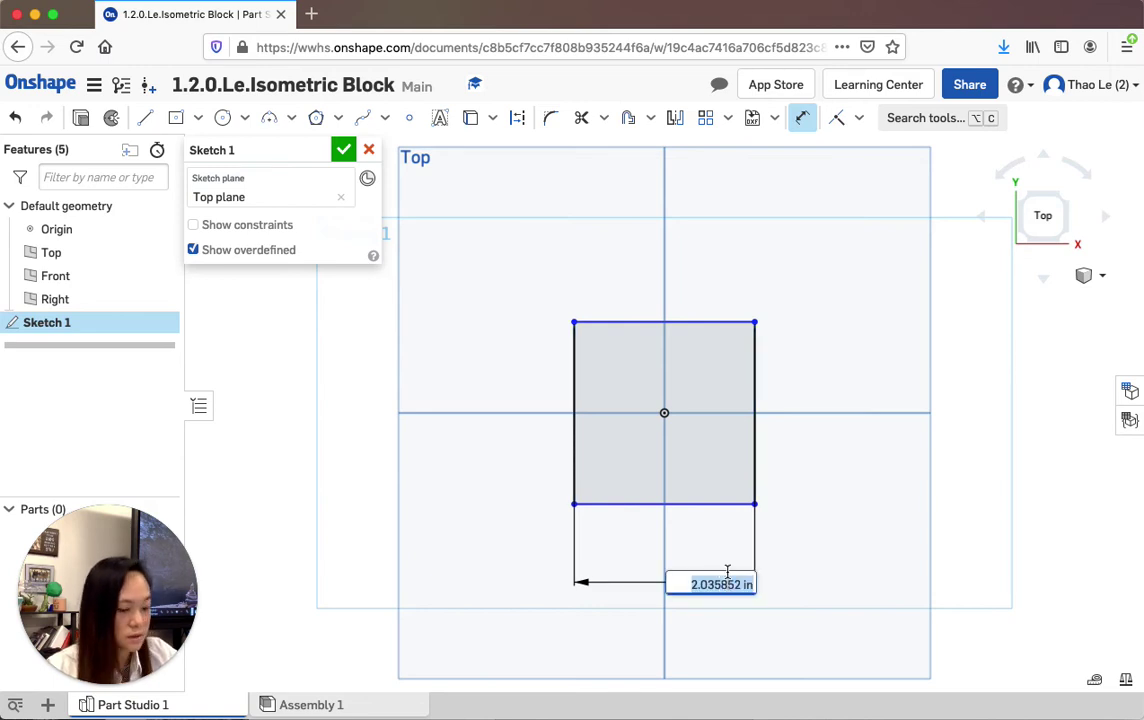
text(4 in)
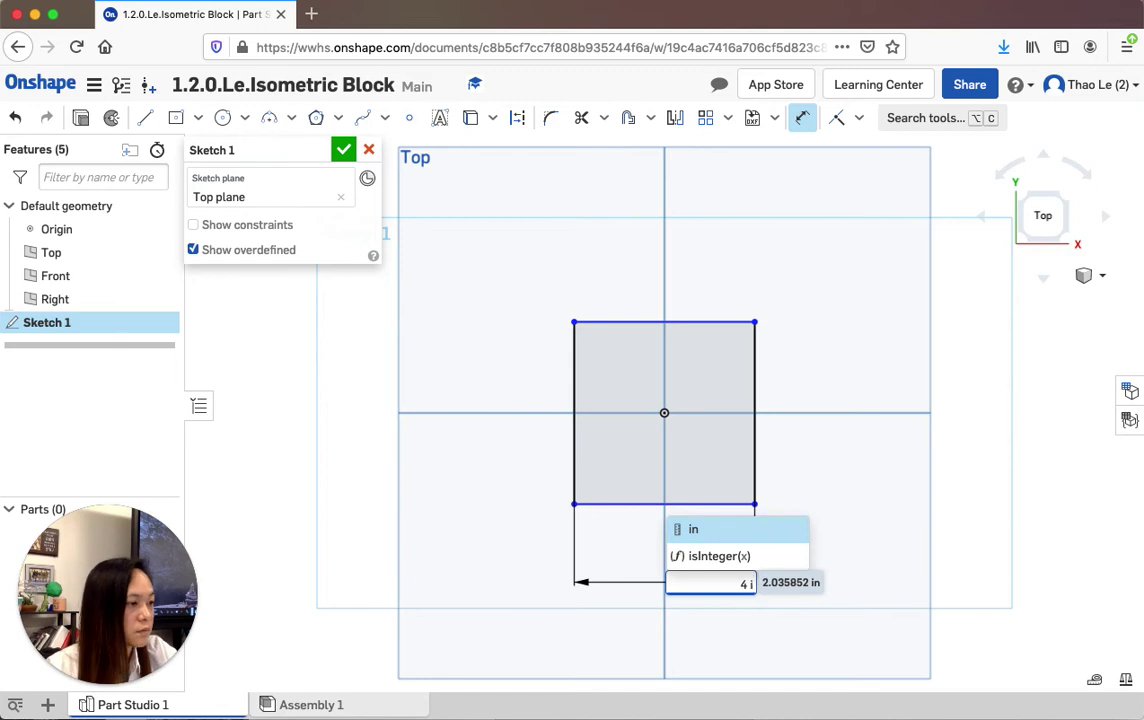
key(BackSpace)
key(BackSpace)
key(Escape)
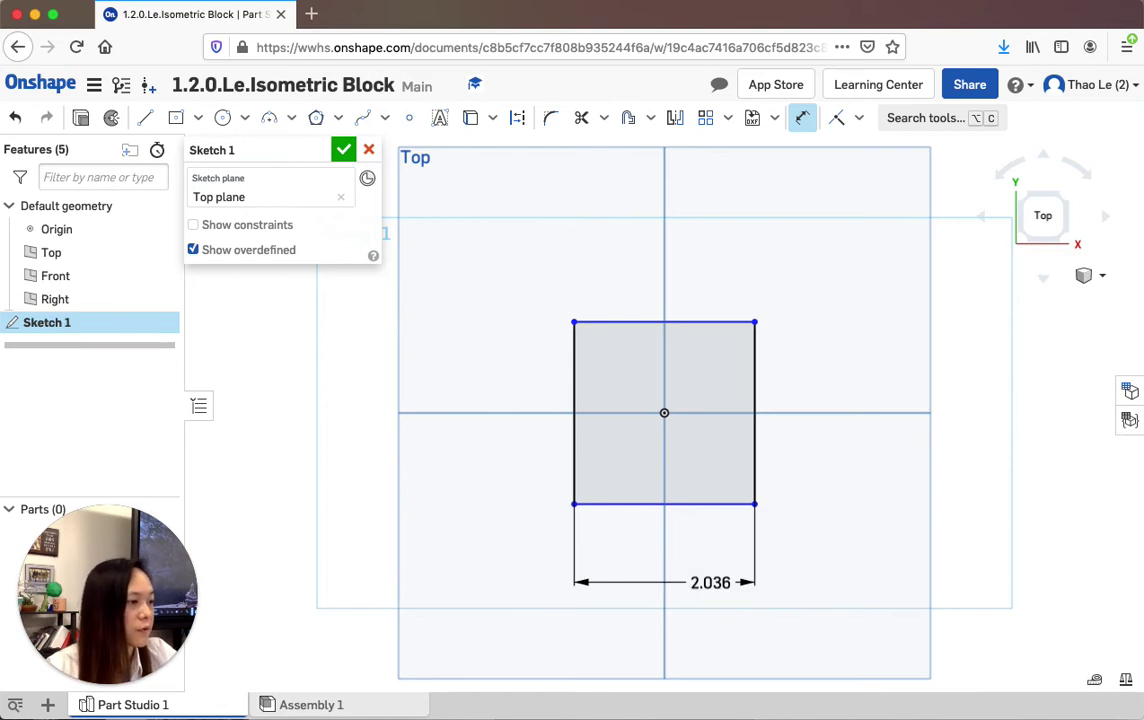
click(708, 582)
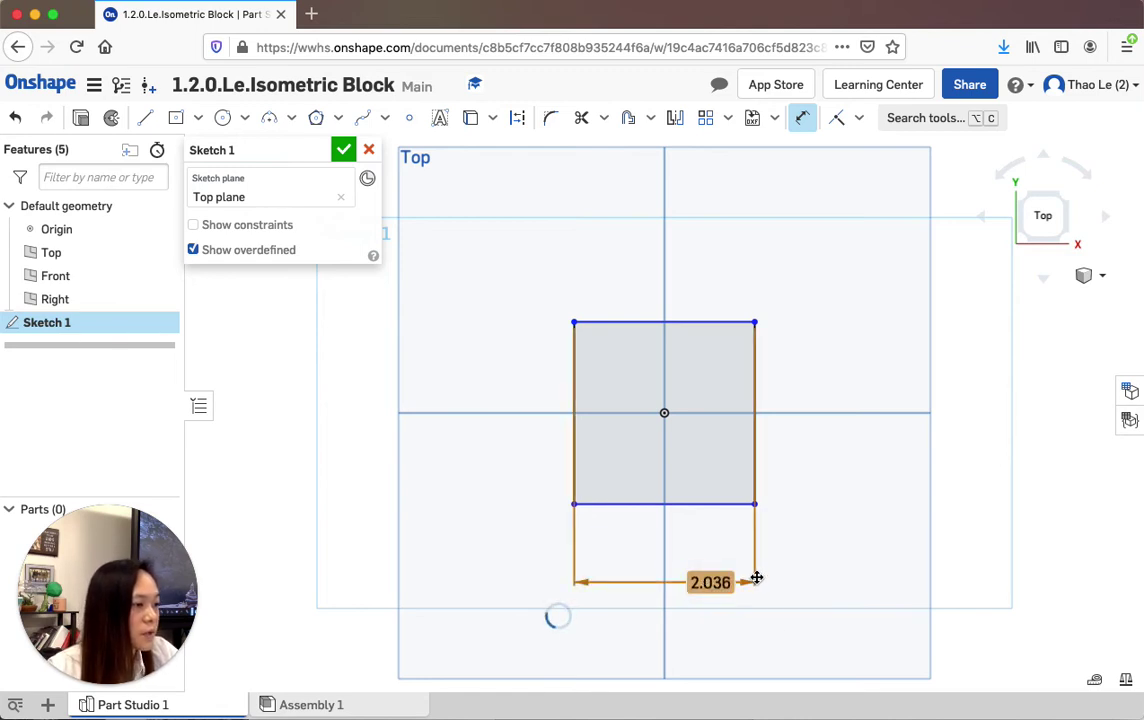
click(868, 477)
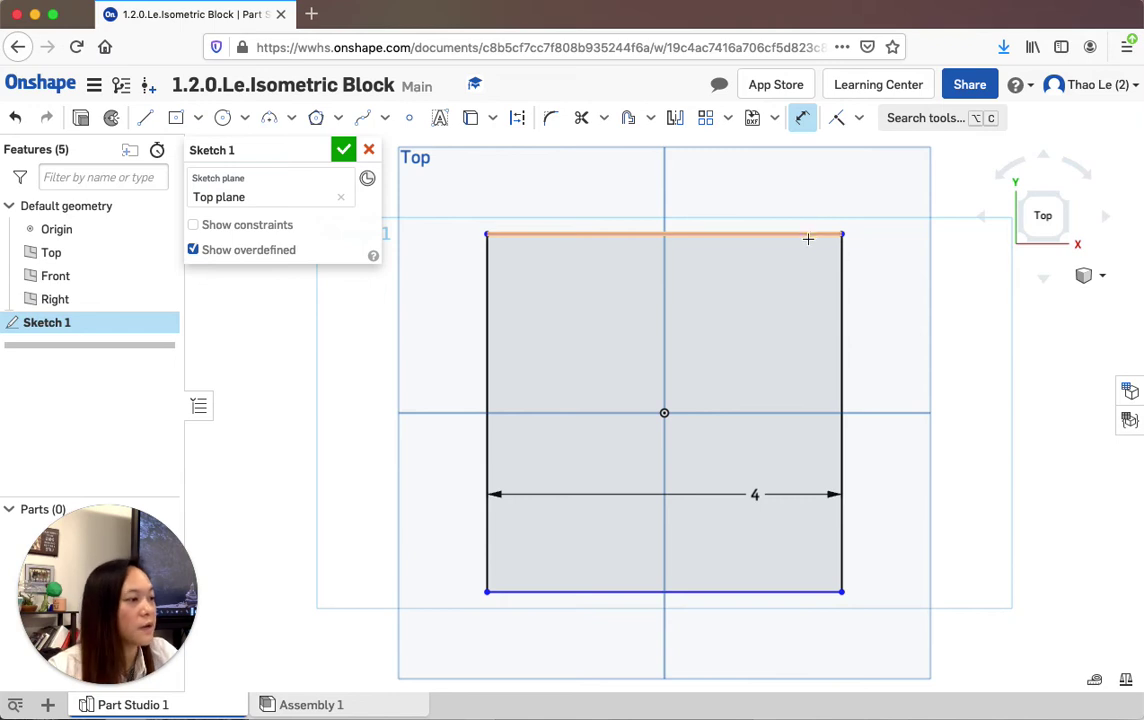
- Add a duplicate 4 in dimension on the upper line, then undo it
click(753, 235)
click(734, 592)
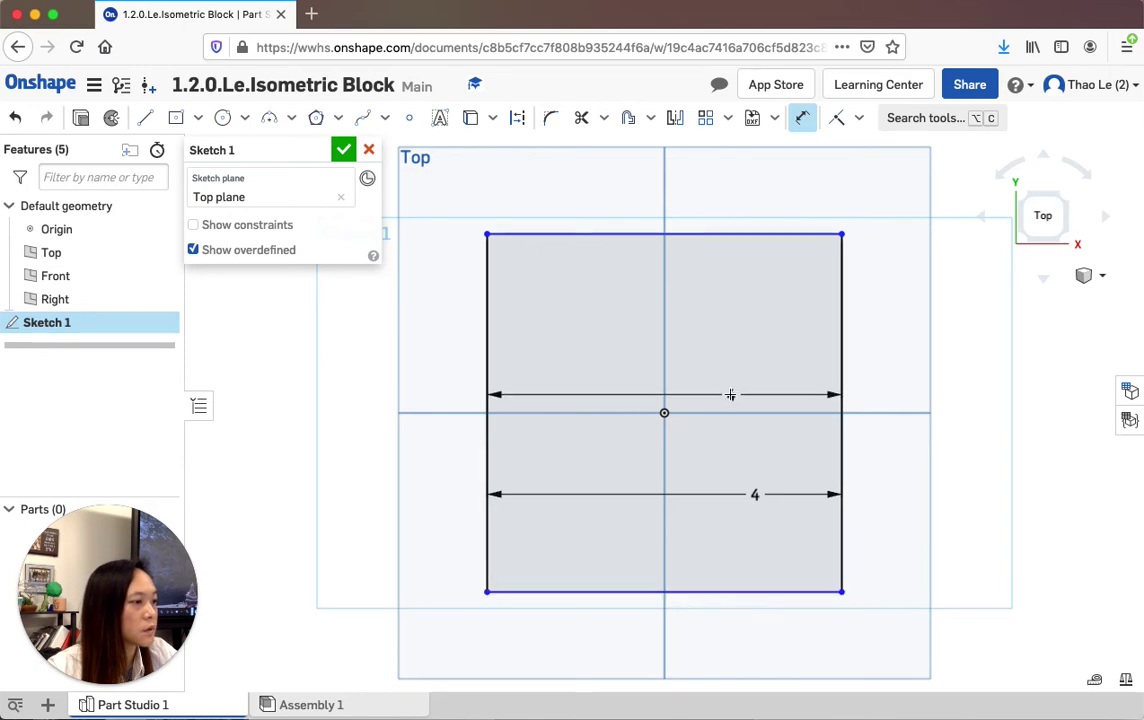
click(731, 395)
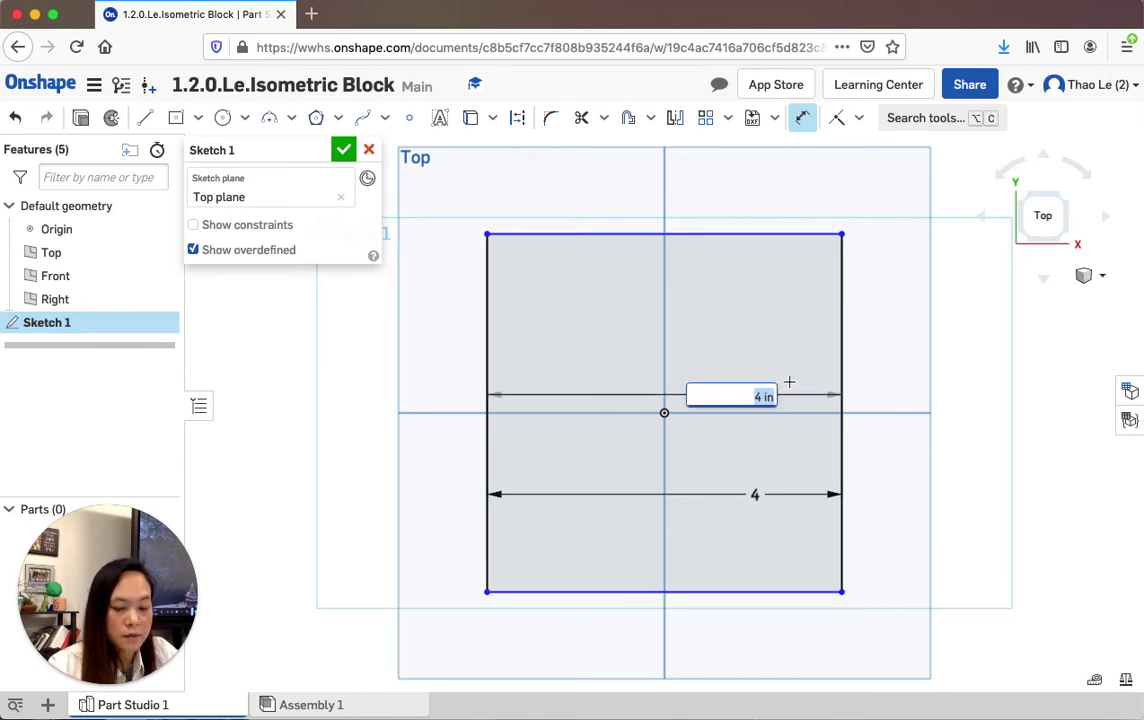
key(Return)
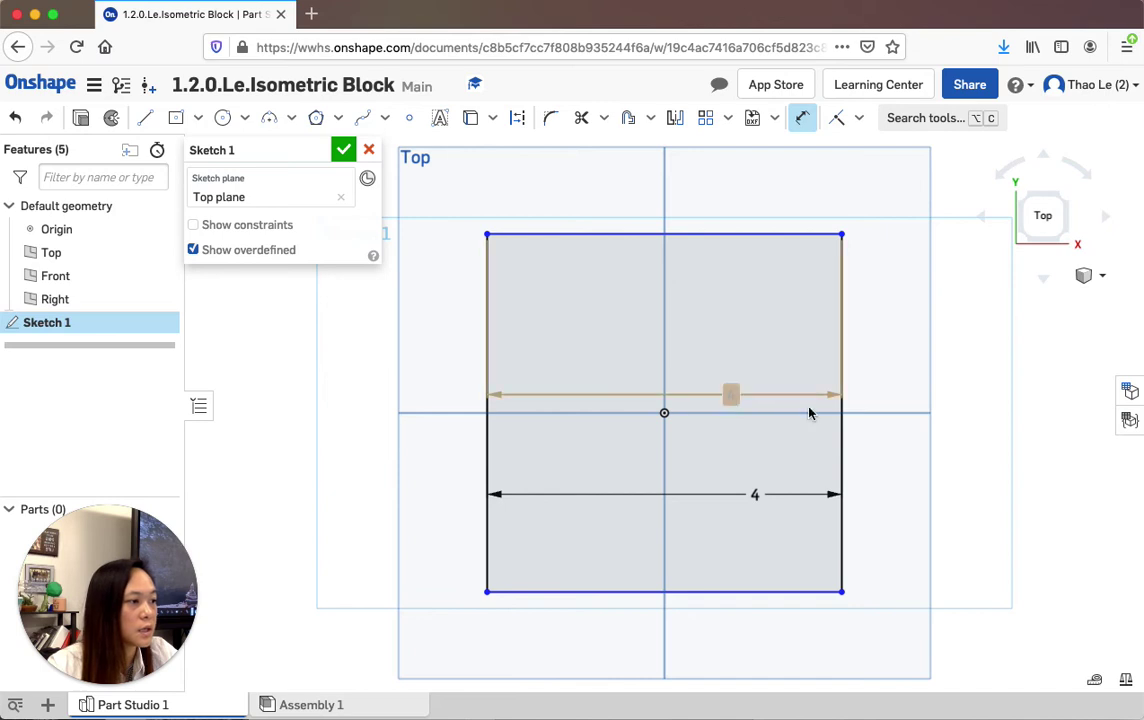
click(15, 117)
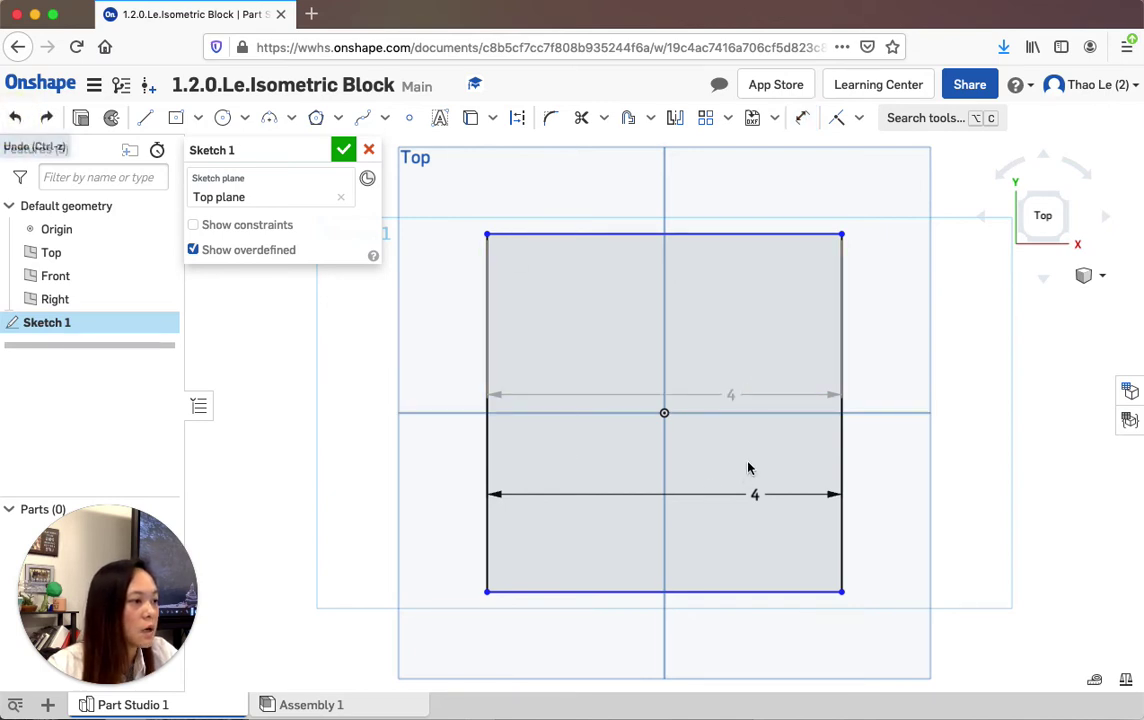
- Check the spacing between the rectangle's top and bottom edges
click(803, 122)
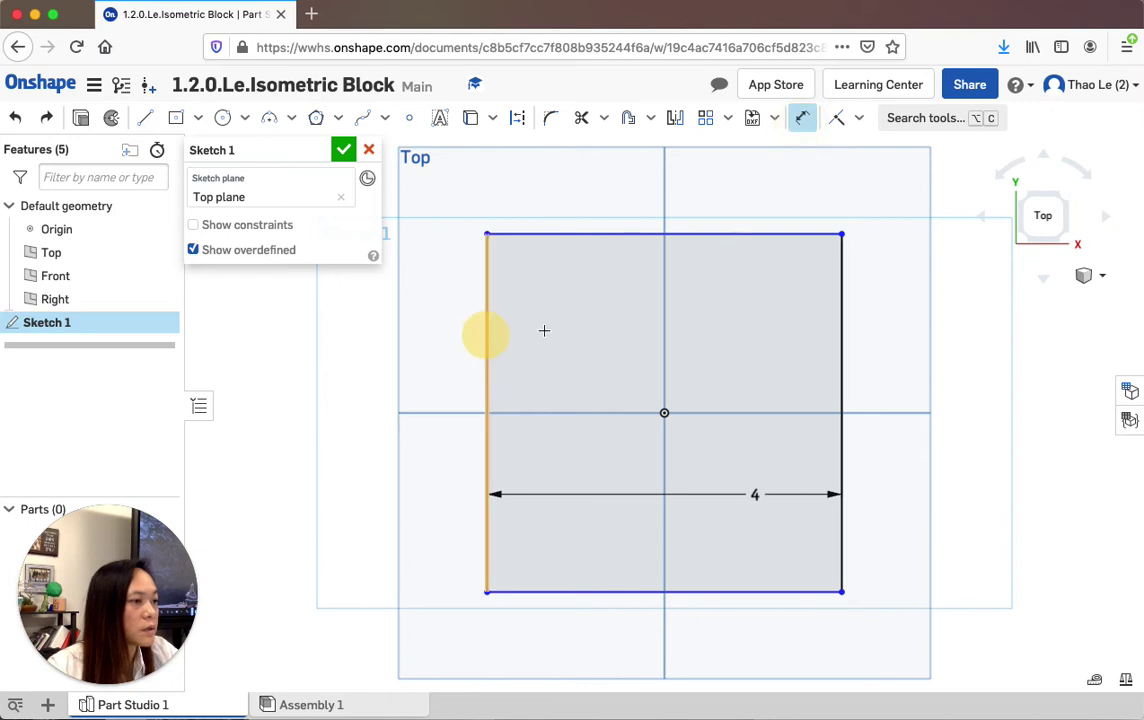
click(842, 331)
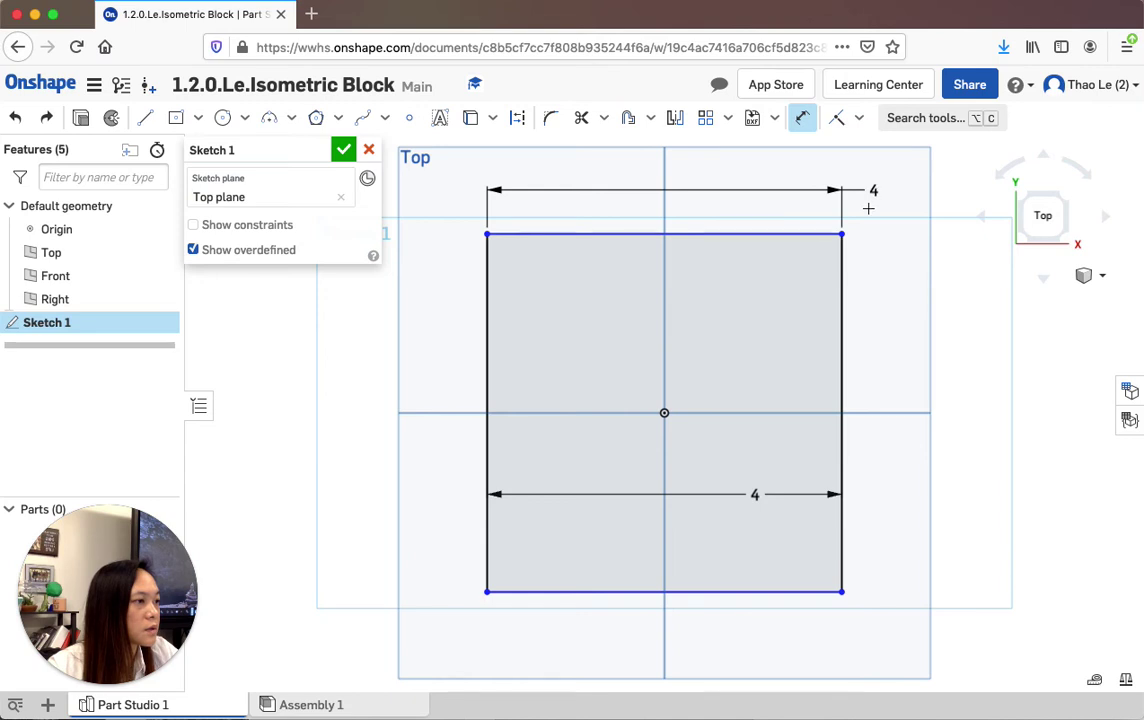
key(Escape)
click(812, 235)
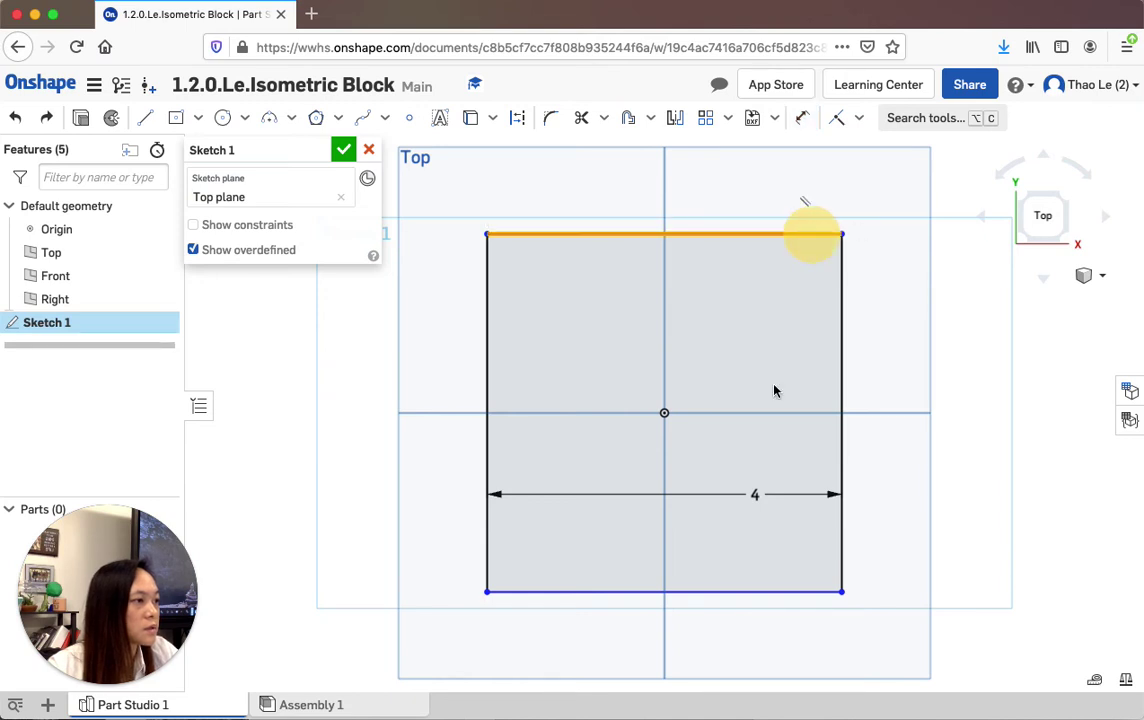
click(757, 594)
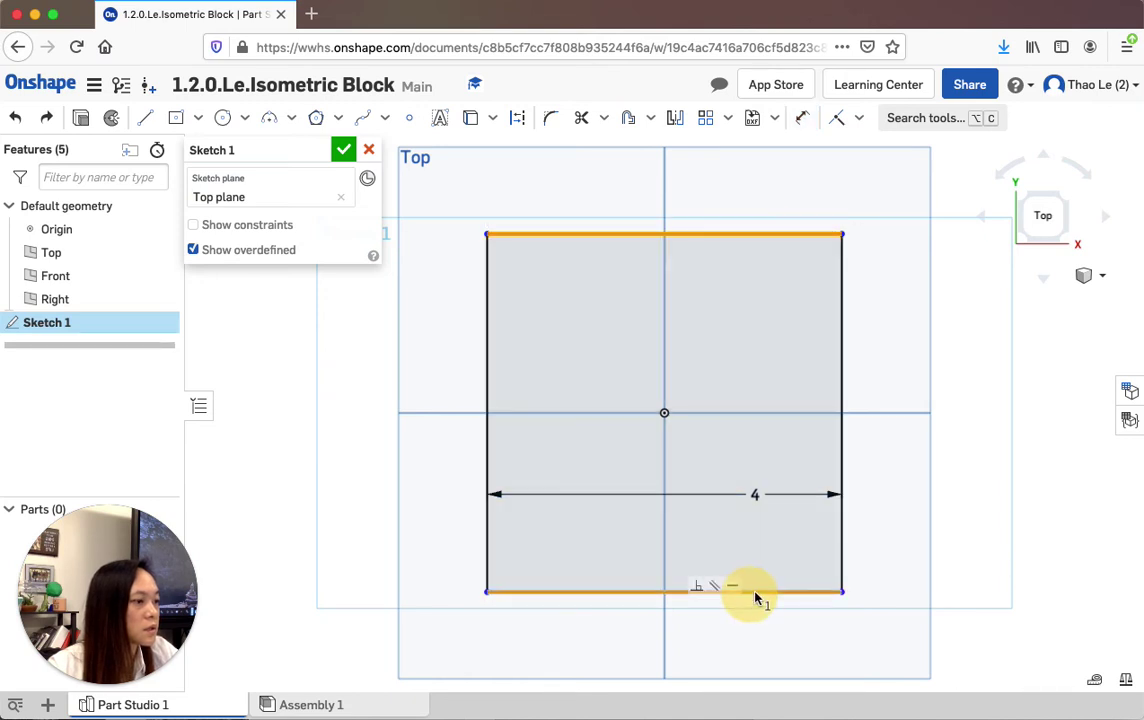
click(889, 526)
- Dimension the rectangle's right edge to a 5 in height
click(802, 117)
click(846, 364)
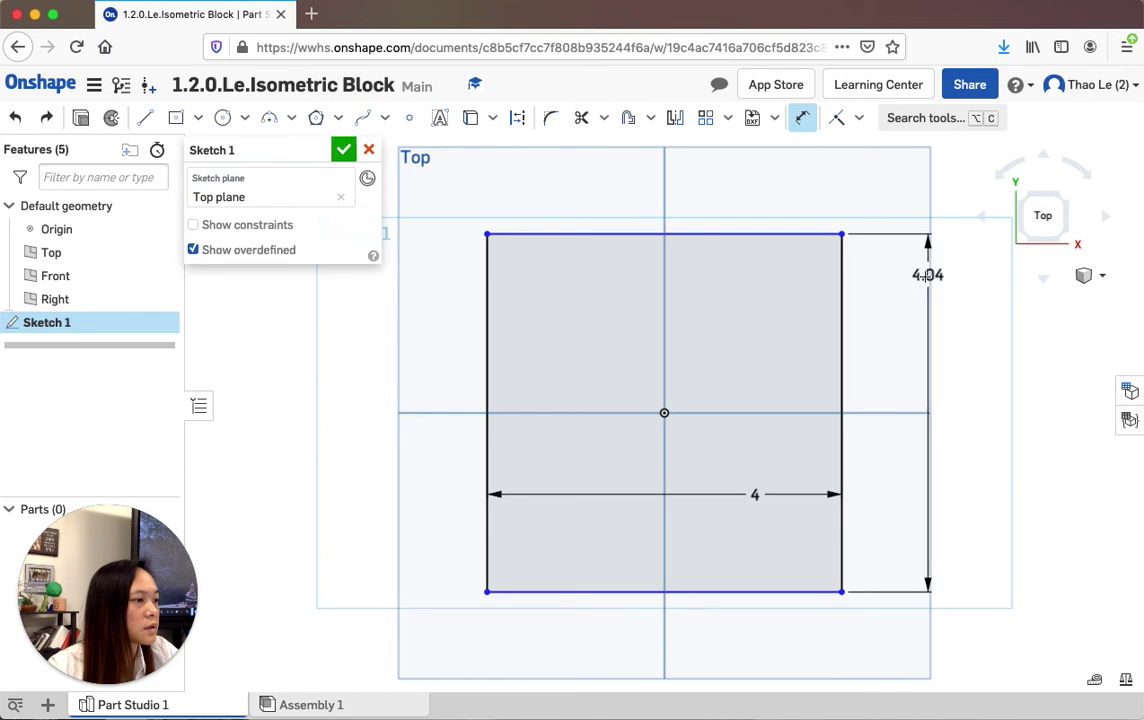
click(888, 296)
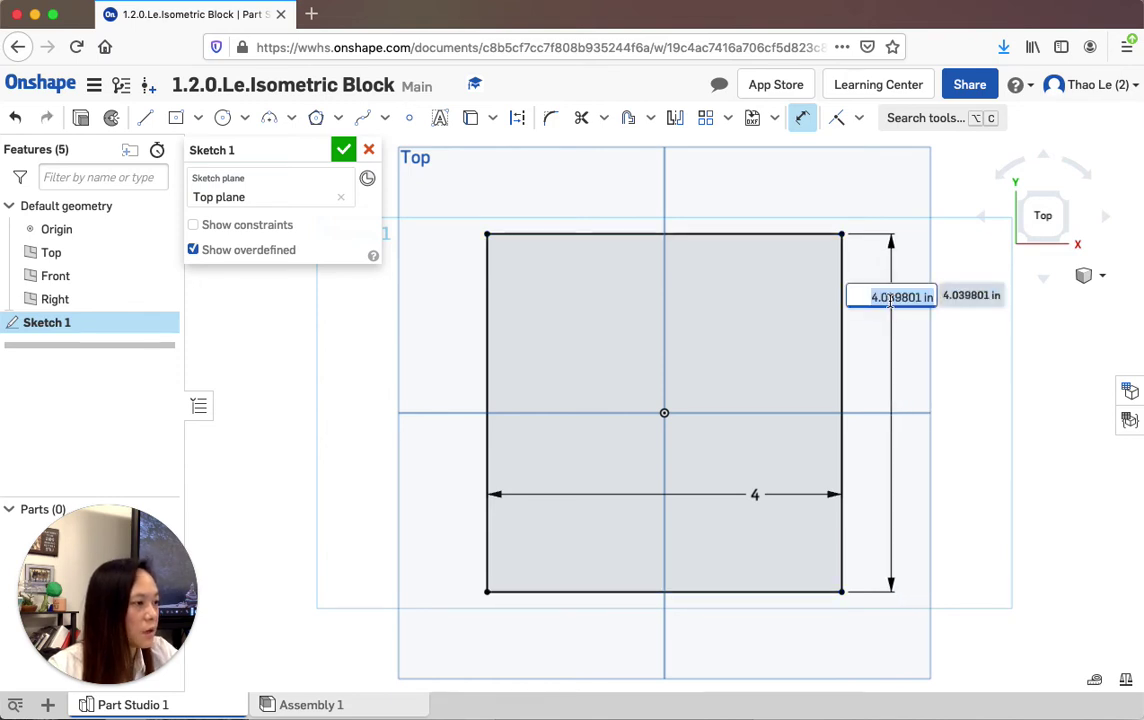
key(BackSpace)
text(5)
key(Return)
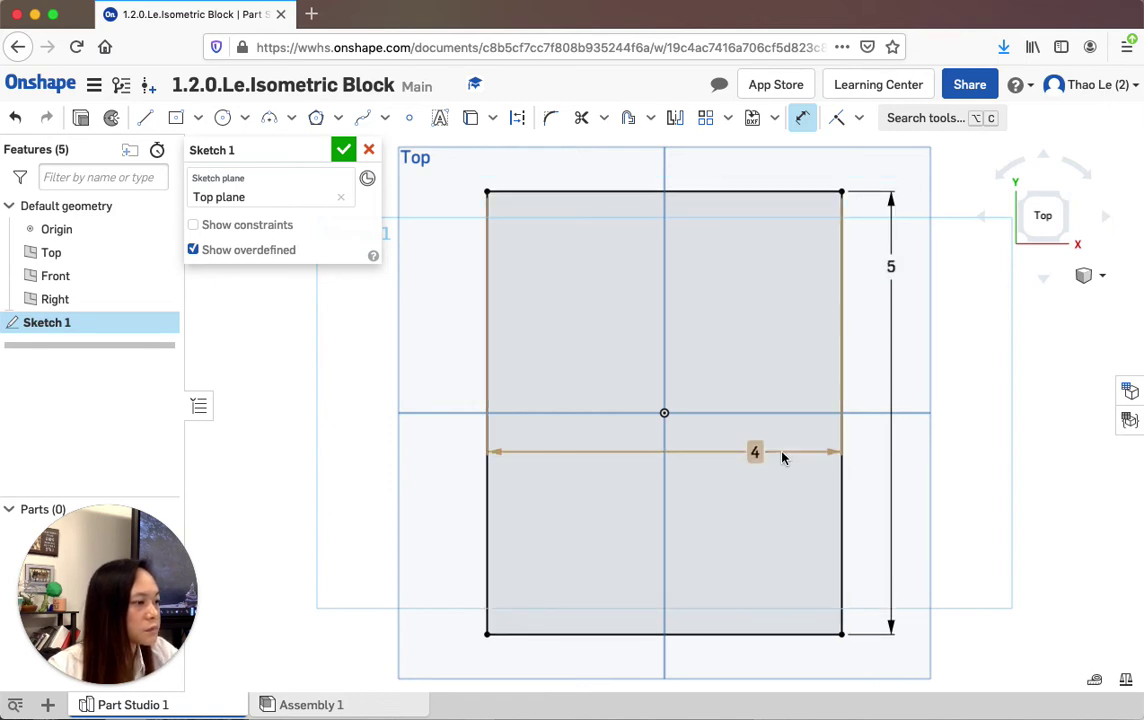
scroll(830, 505, down, 5)
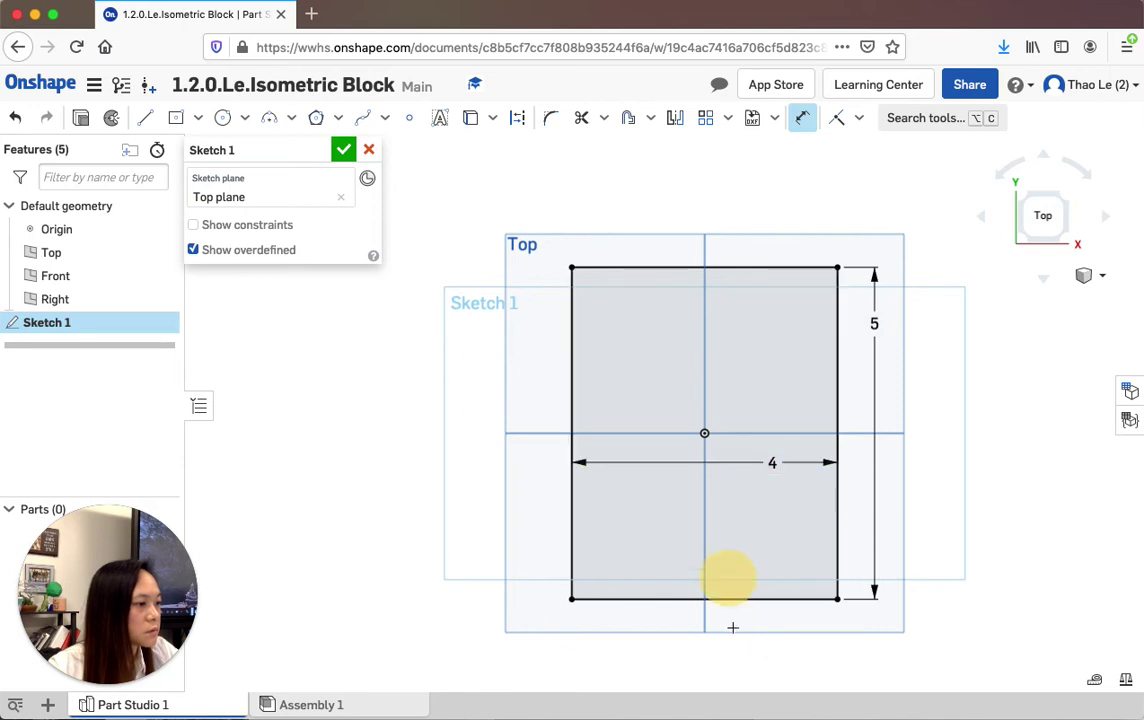
- Drag the 4 in width dimension just below the rectangle and close Sketch 1
drag(775, 517, 776, 570)
drag(776, 623, 775, 617)
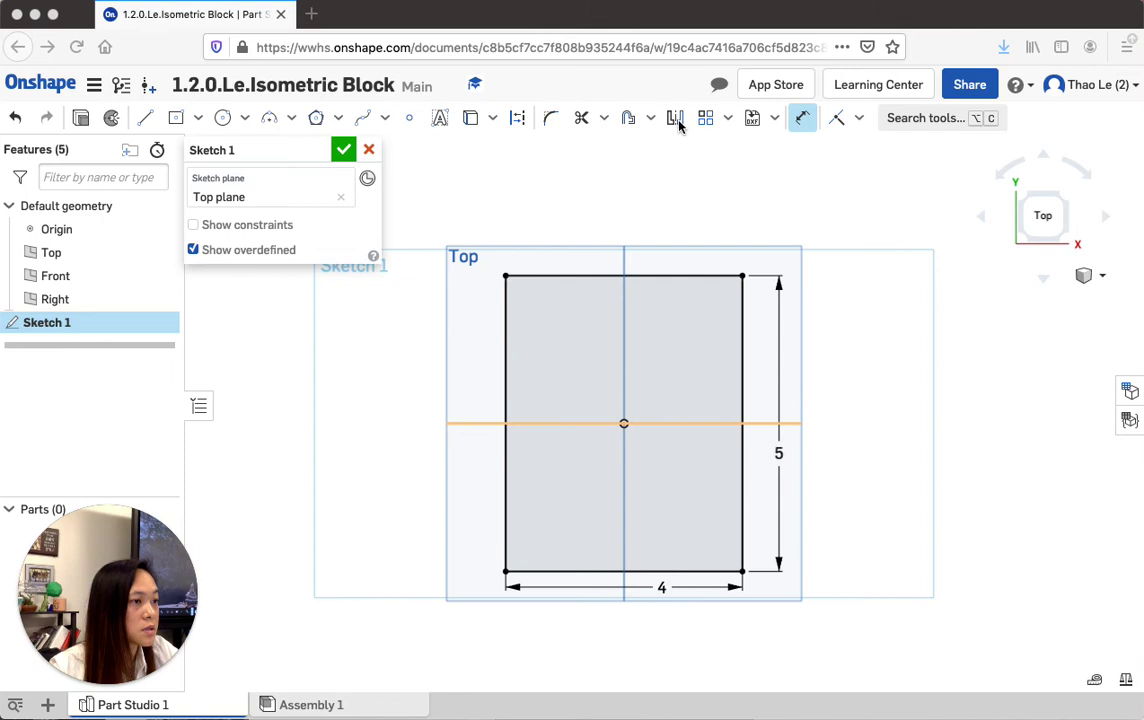
click(662, 586)
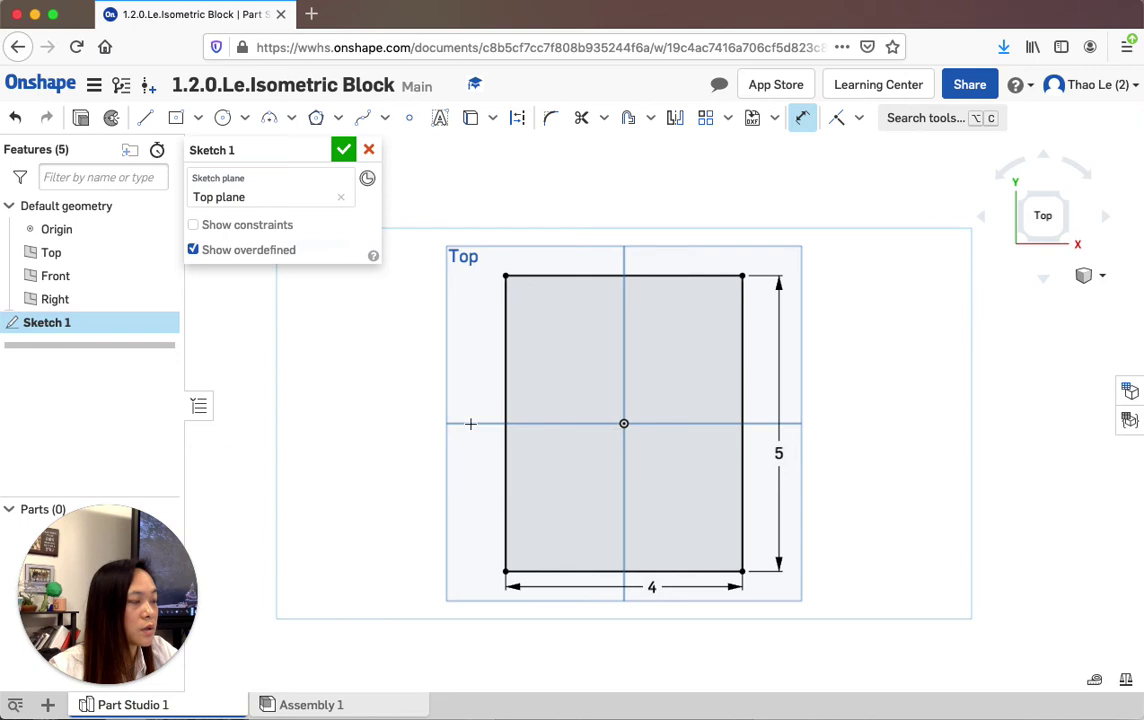
click(342, 151)
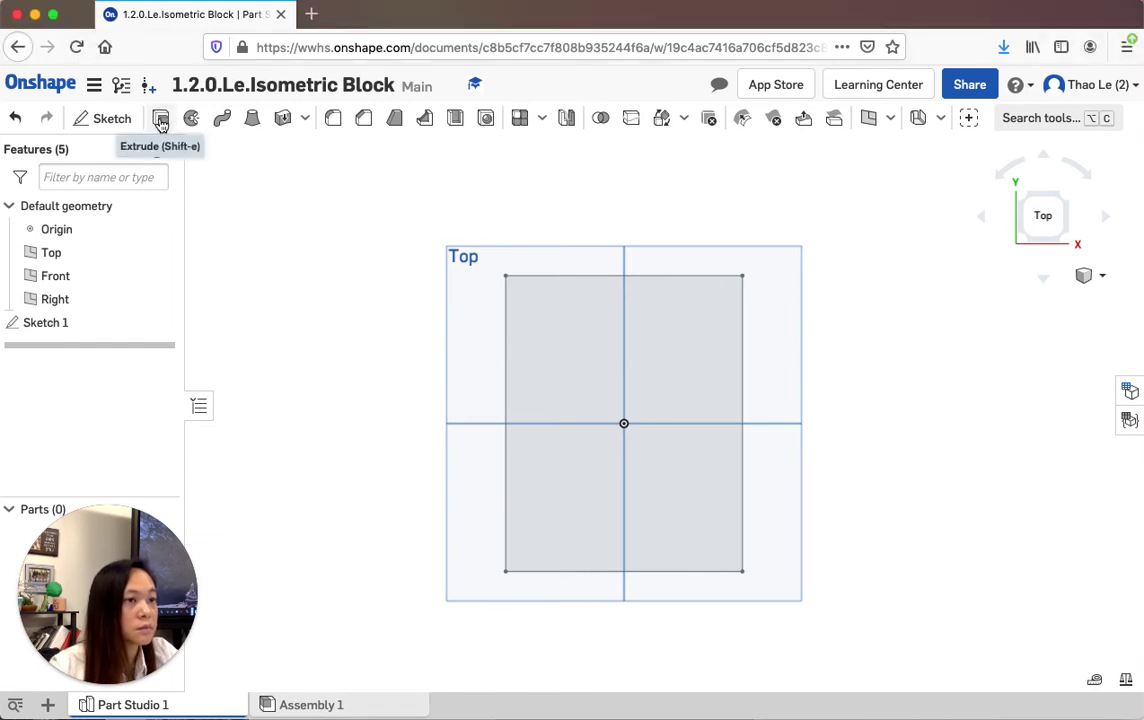
- Extrude the 4 by 5 sketch rectangle into a 1 in deep solid as Extrude 1
click(160, 120)
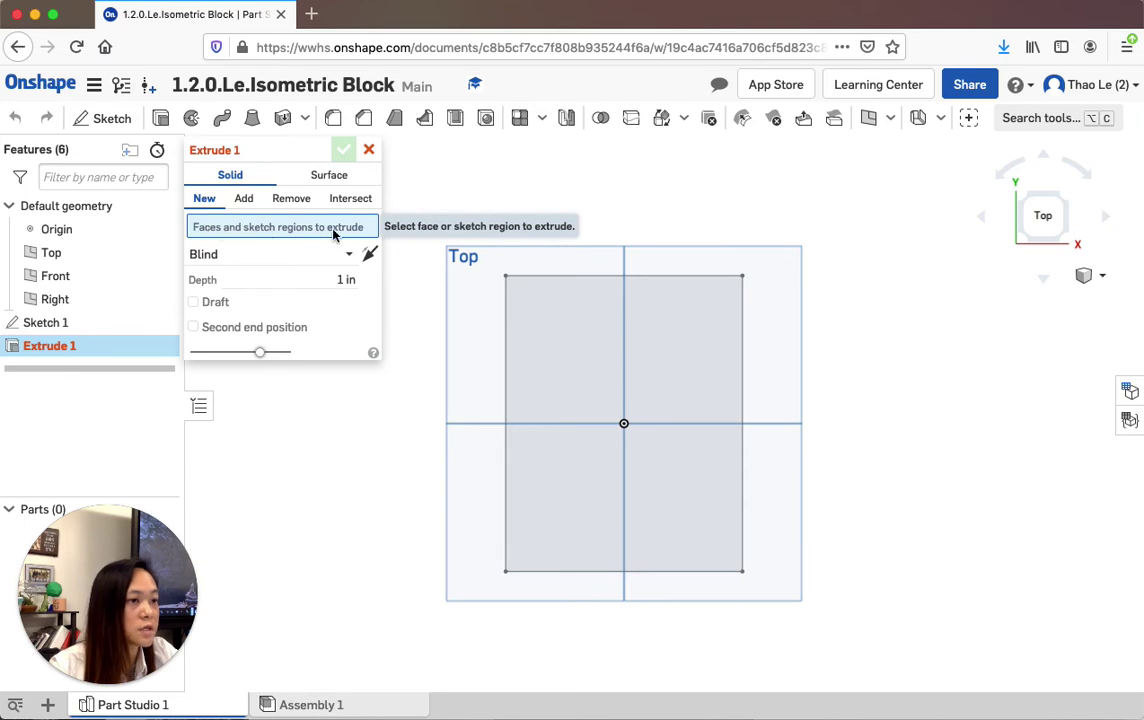
click(582, 354)
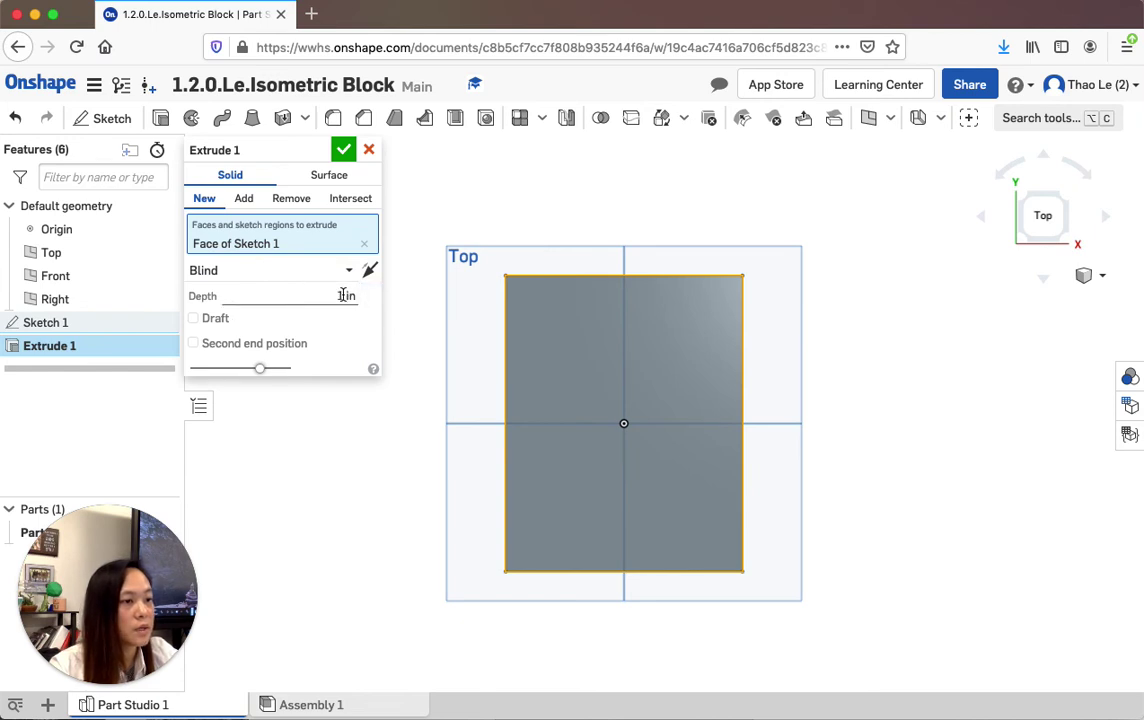
click(343, 155)
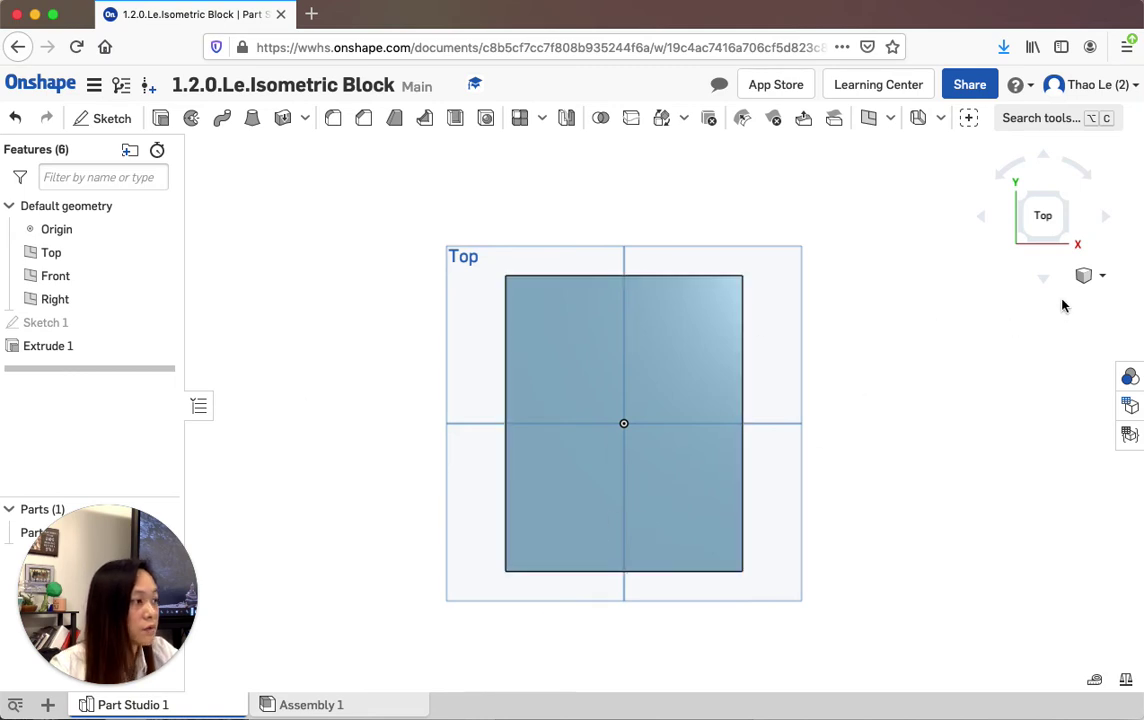
click(1097, 277)
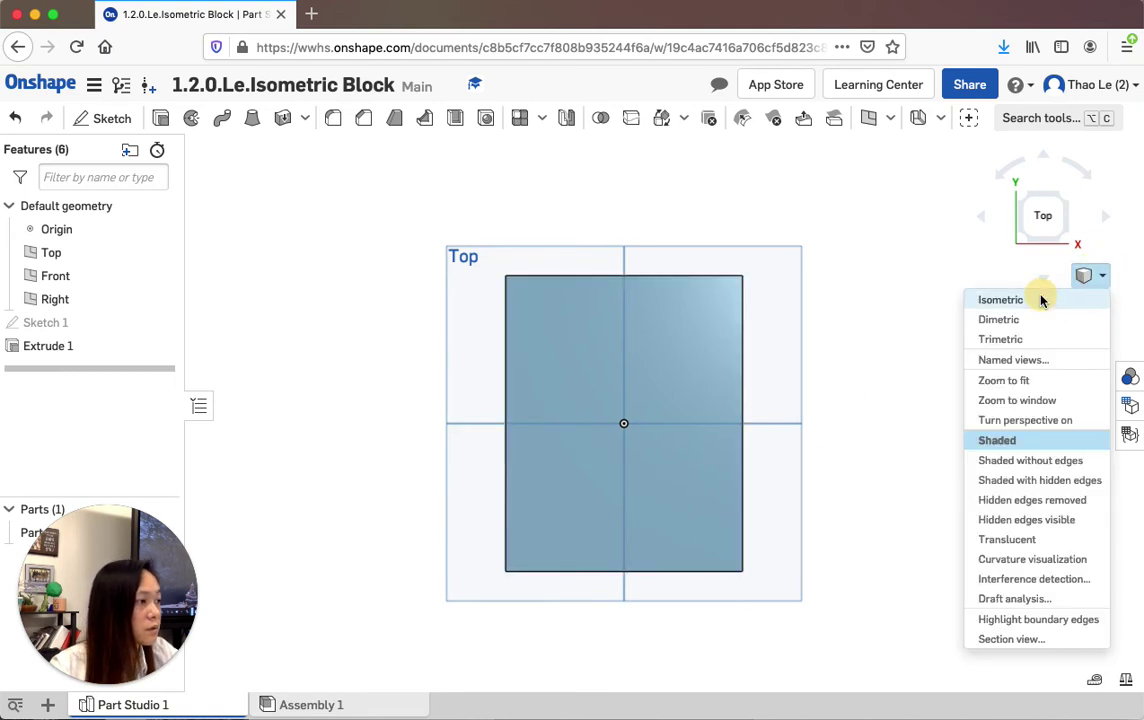
click(1039, 300)
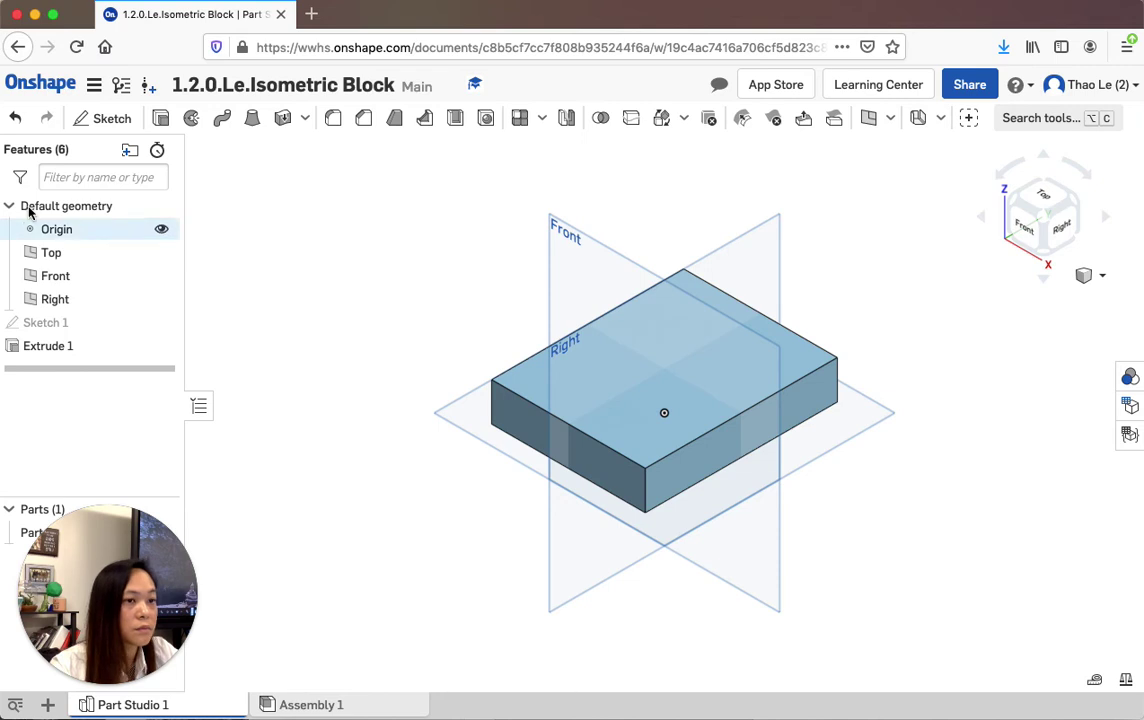
click(1047, 192)
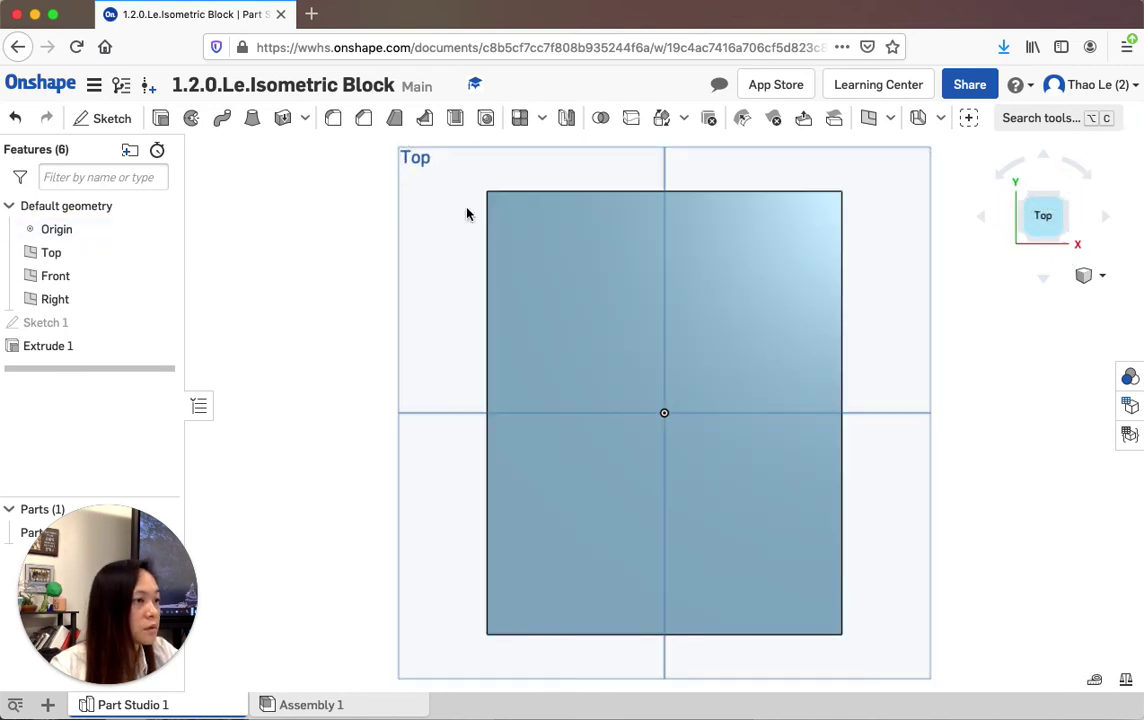
click(1088, 276)
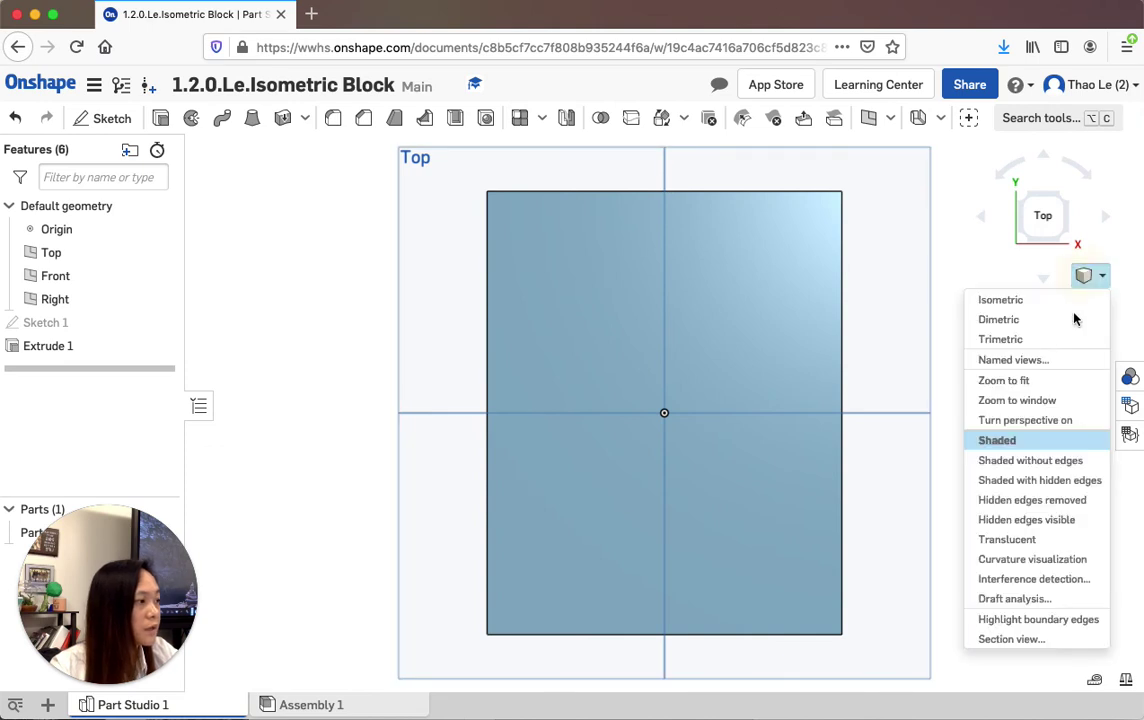
click(1012, 300)
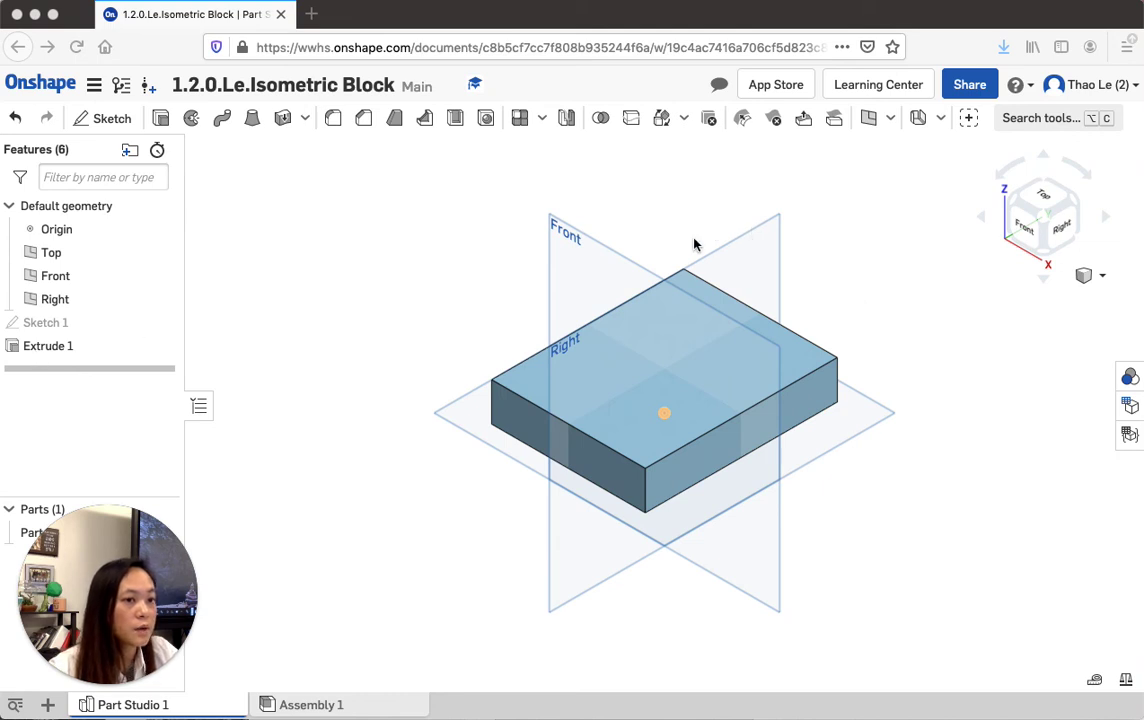
click(1046, 201)
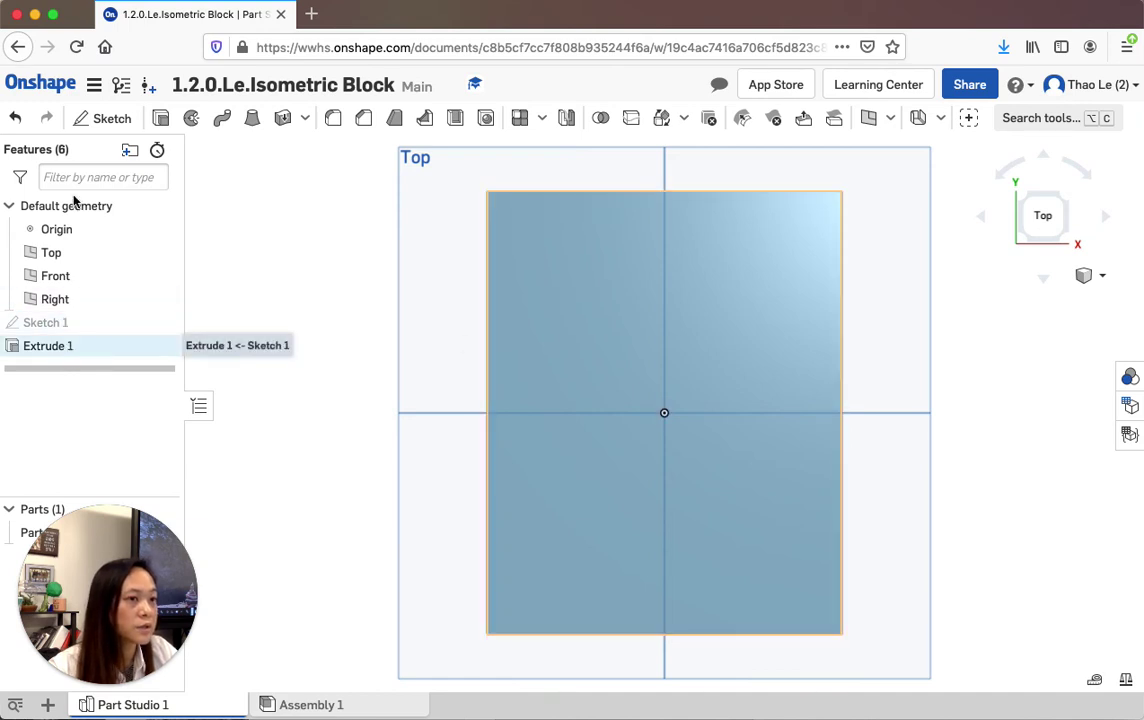
- Create Sketch 2 on the extruded block's top face
click(97, 118)
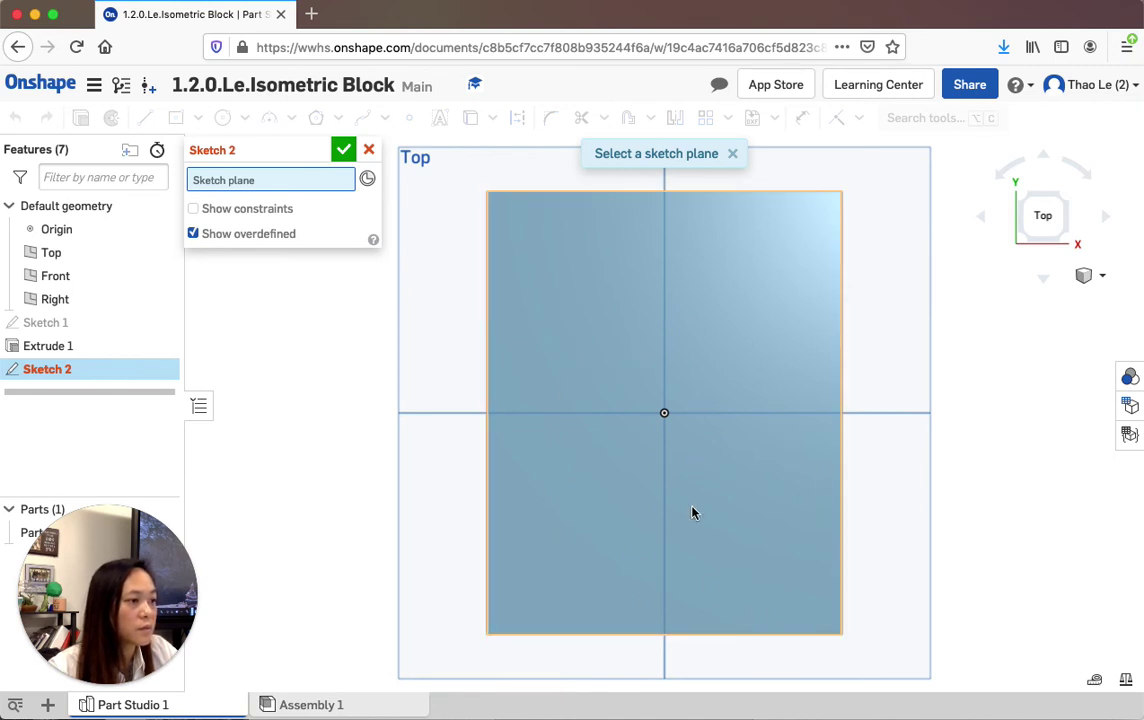
click(612, 348)
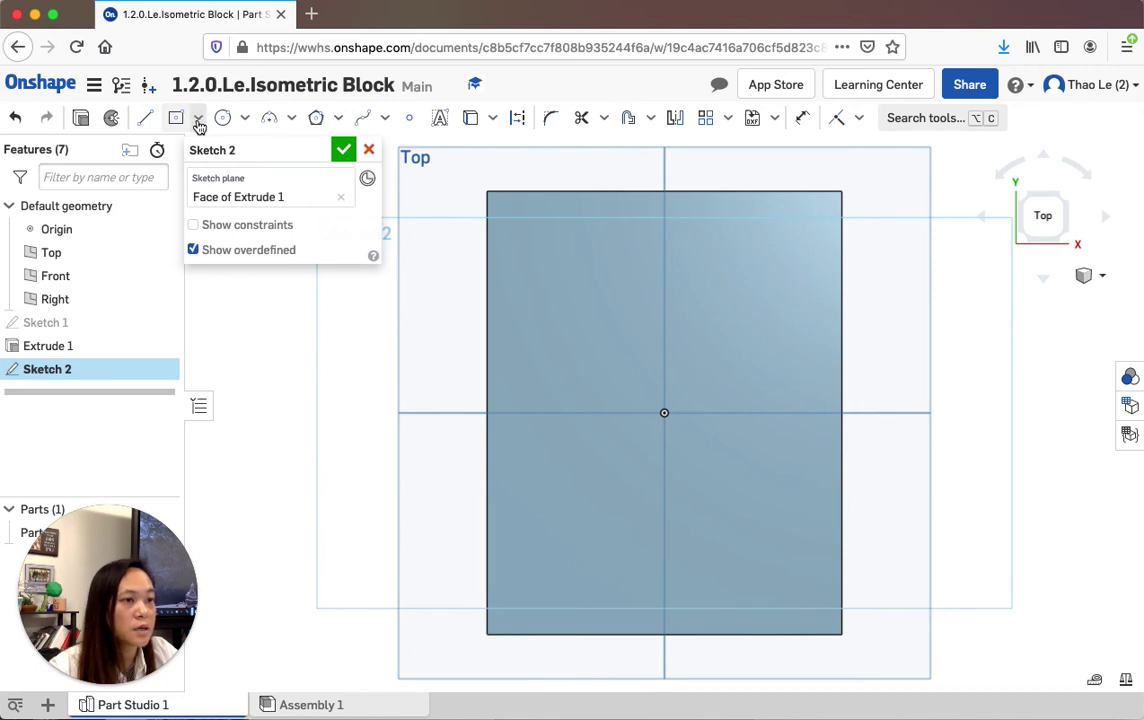
click(197, 121)
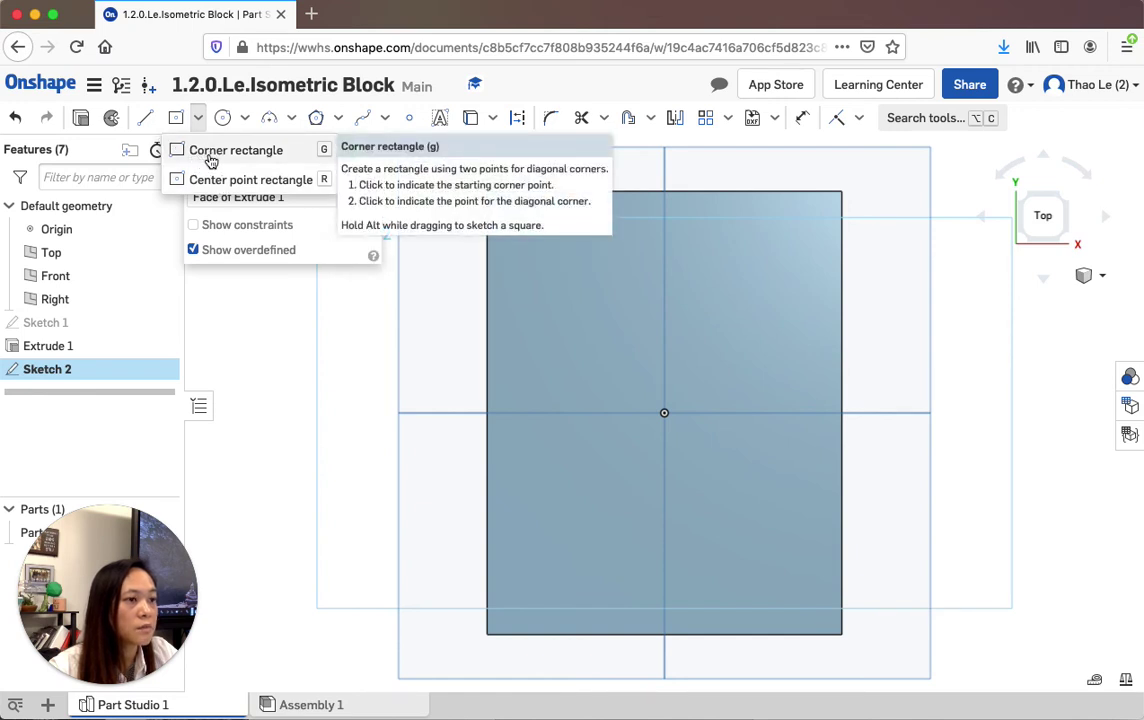
click(148, 120)
- Check the left edge length and the distance between the block's left and right edges
click(150, 120)
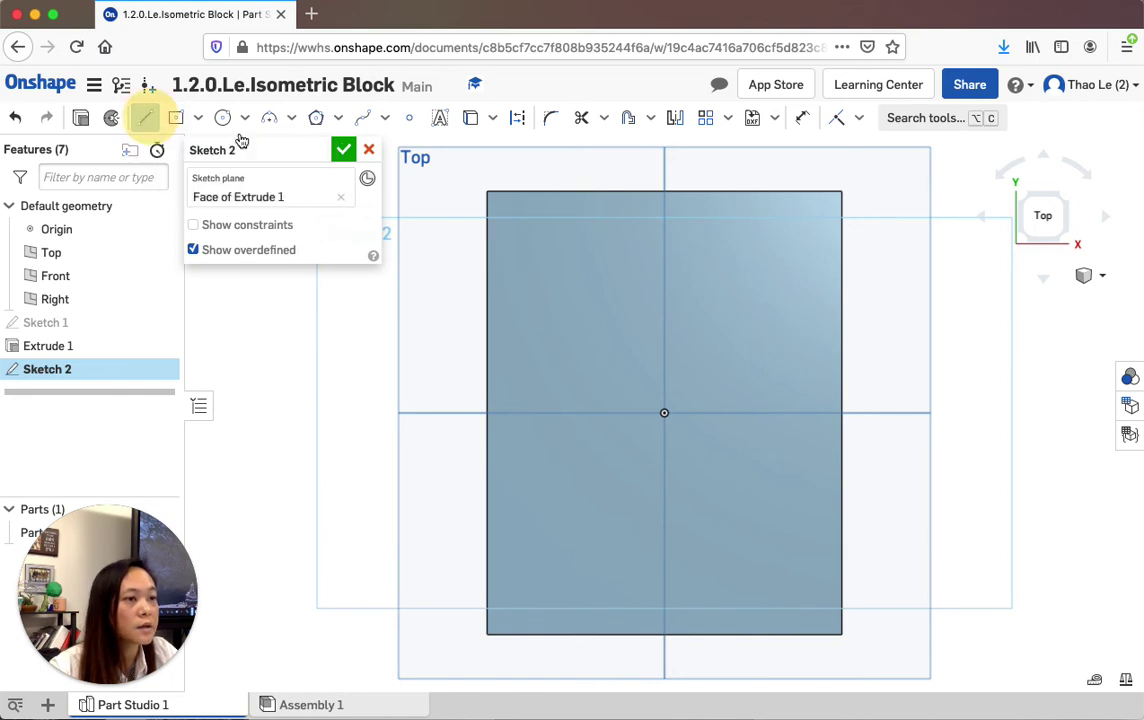
click(487, 460)
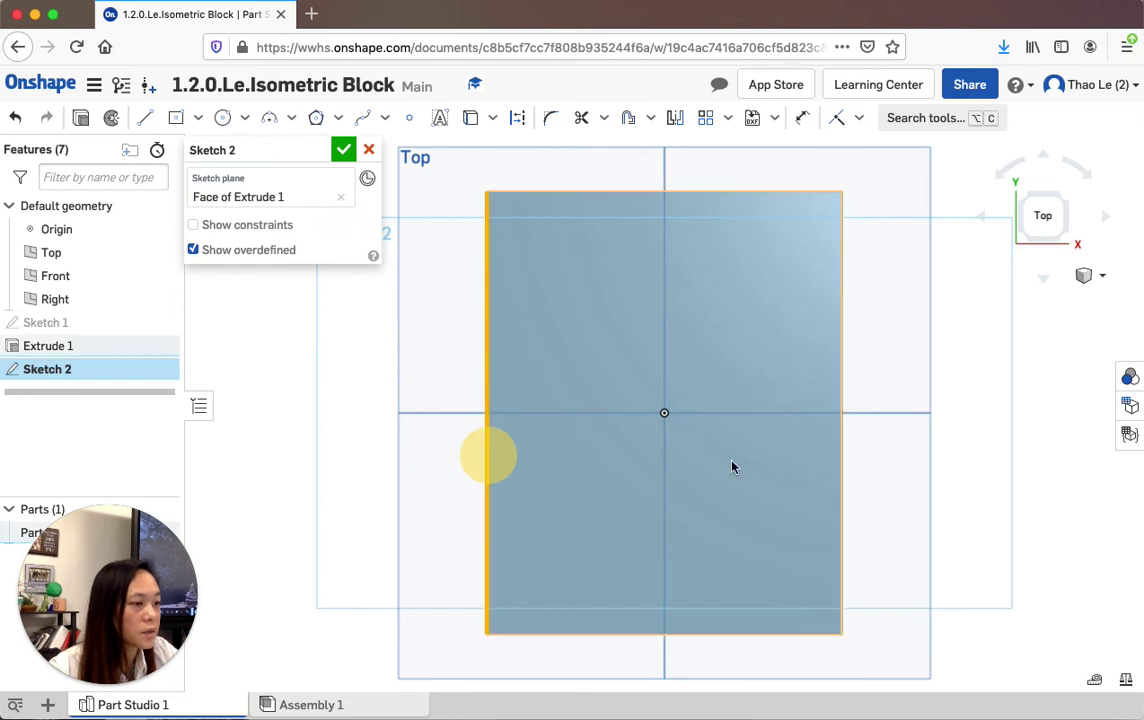
click(843, 467)
click(487, 462)
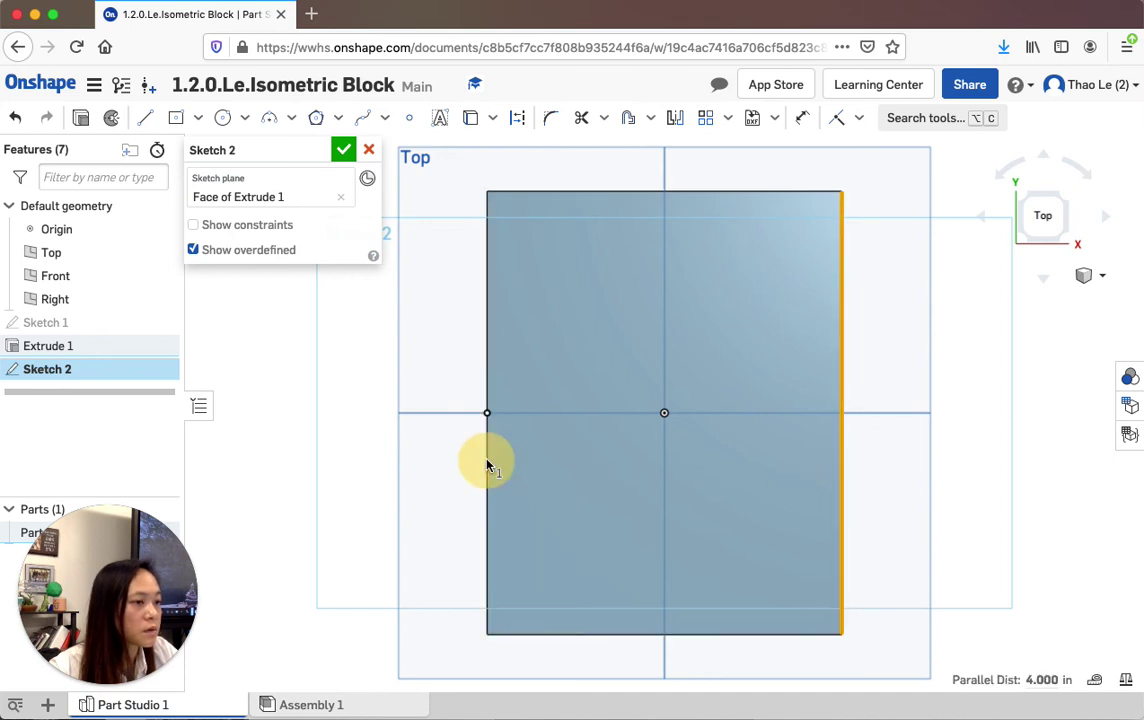
- Draw a horizontal line from the block's left edge to its right edge
click(145, 117)
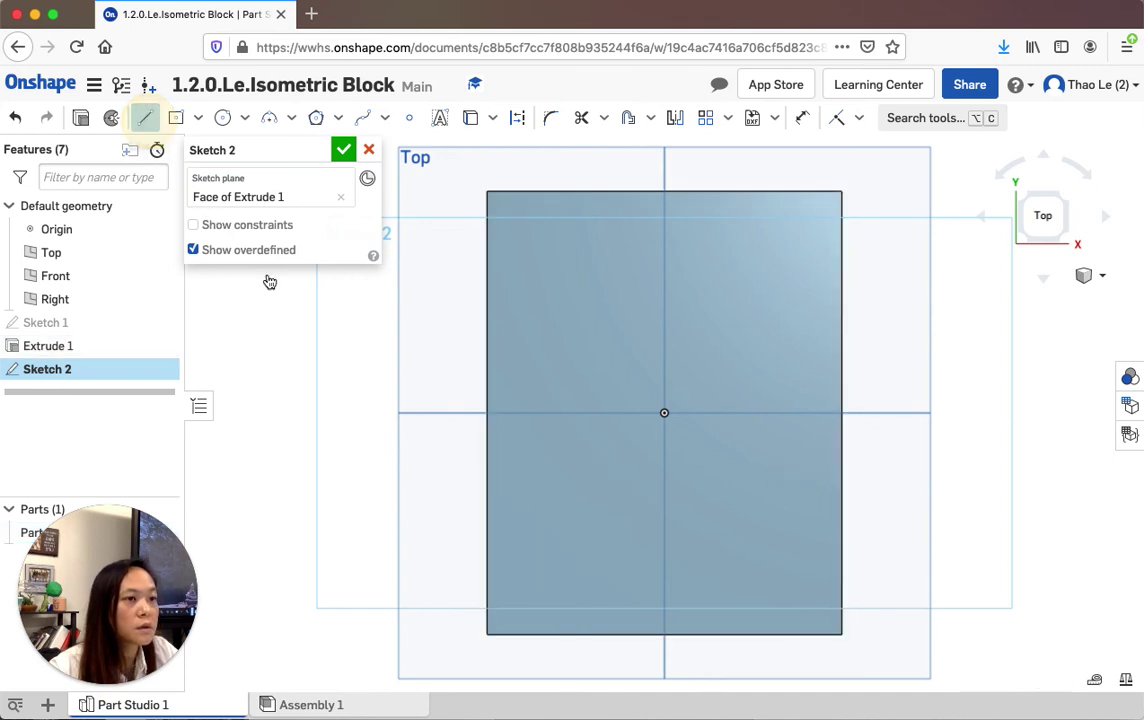
click(488, 457)
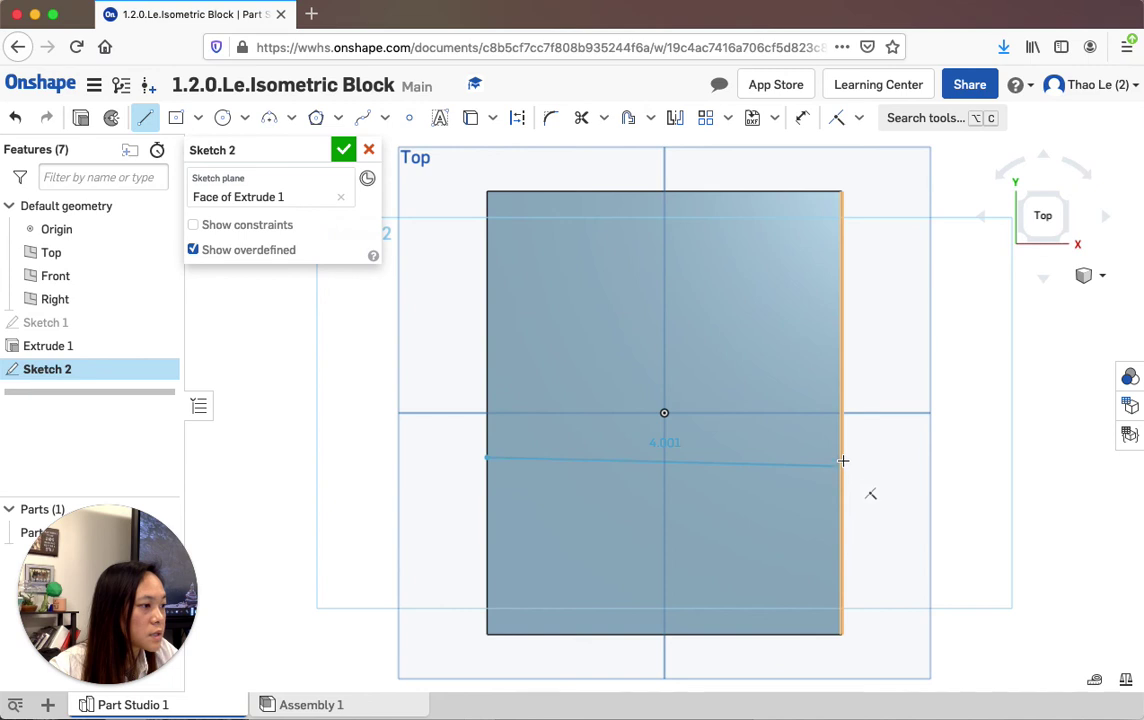
click(843, 456)
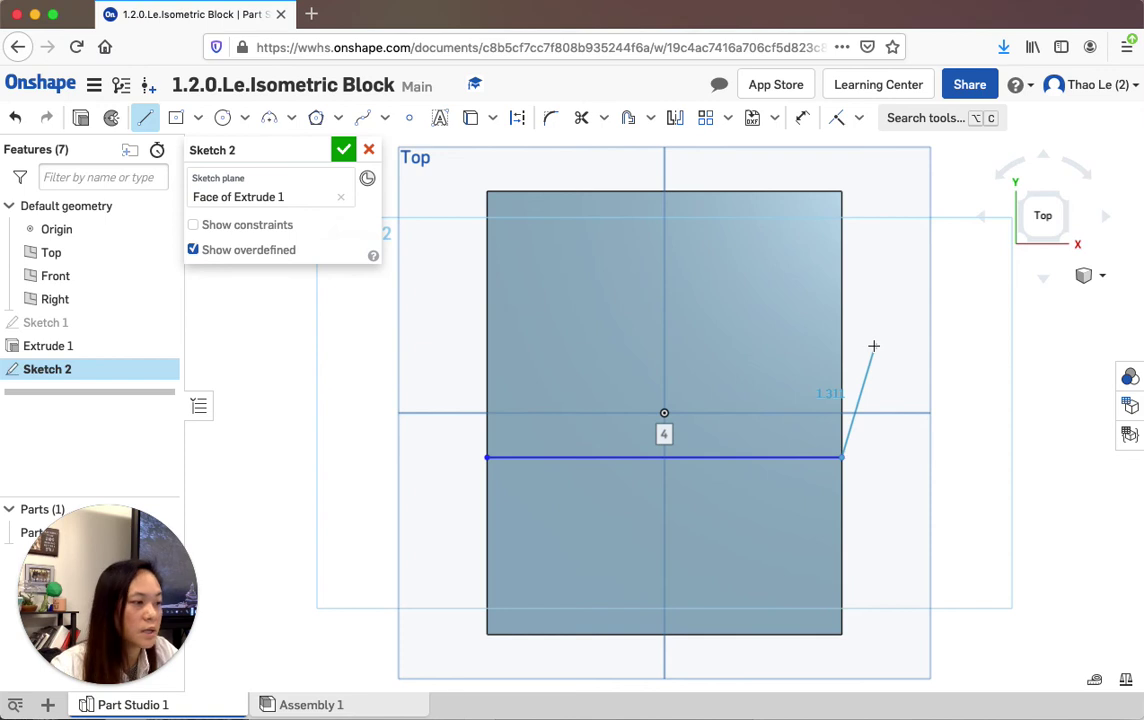
key(Escape)
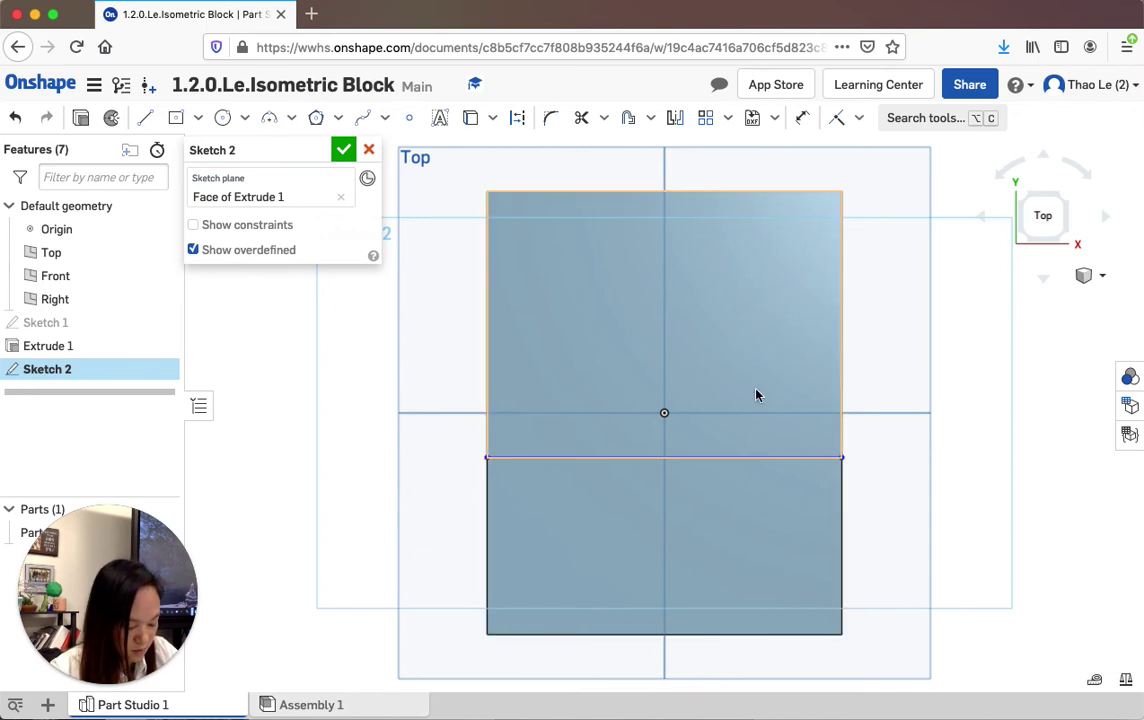
click(740, 459)
- Measure the dividing line and the distance from the top edge to the right edge's midpoint
click(802, 117)
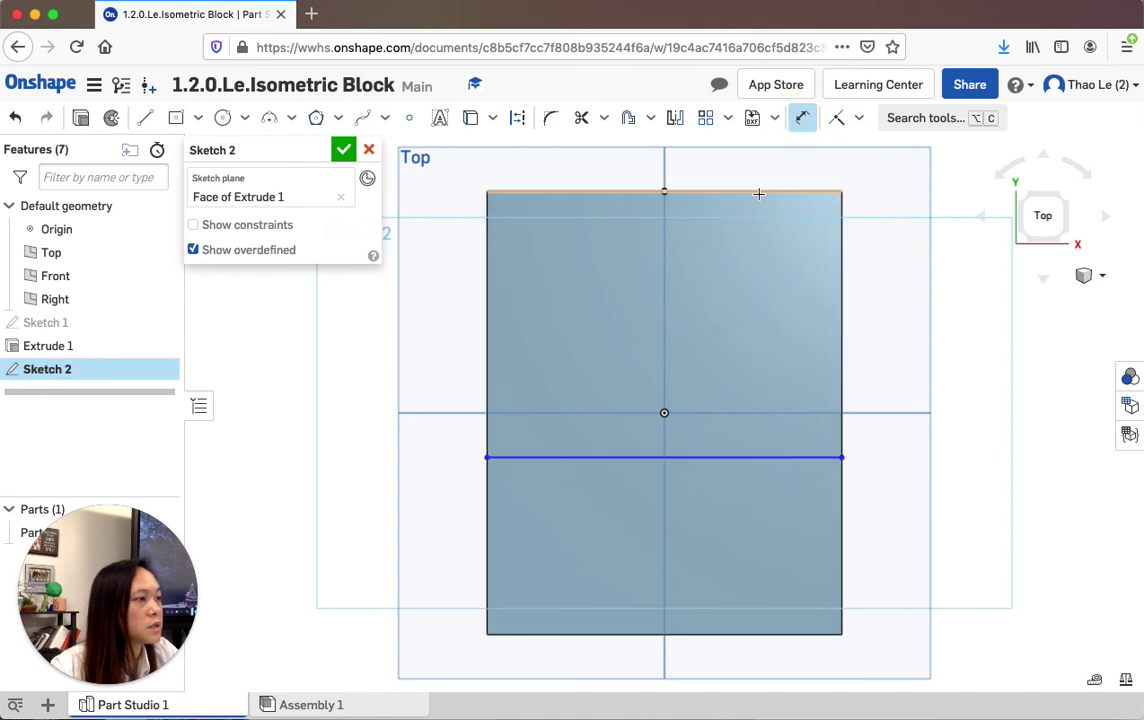
click(711, 458)
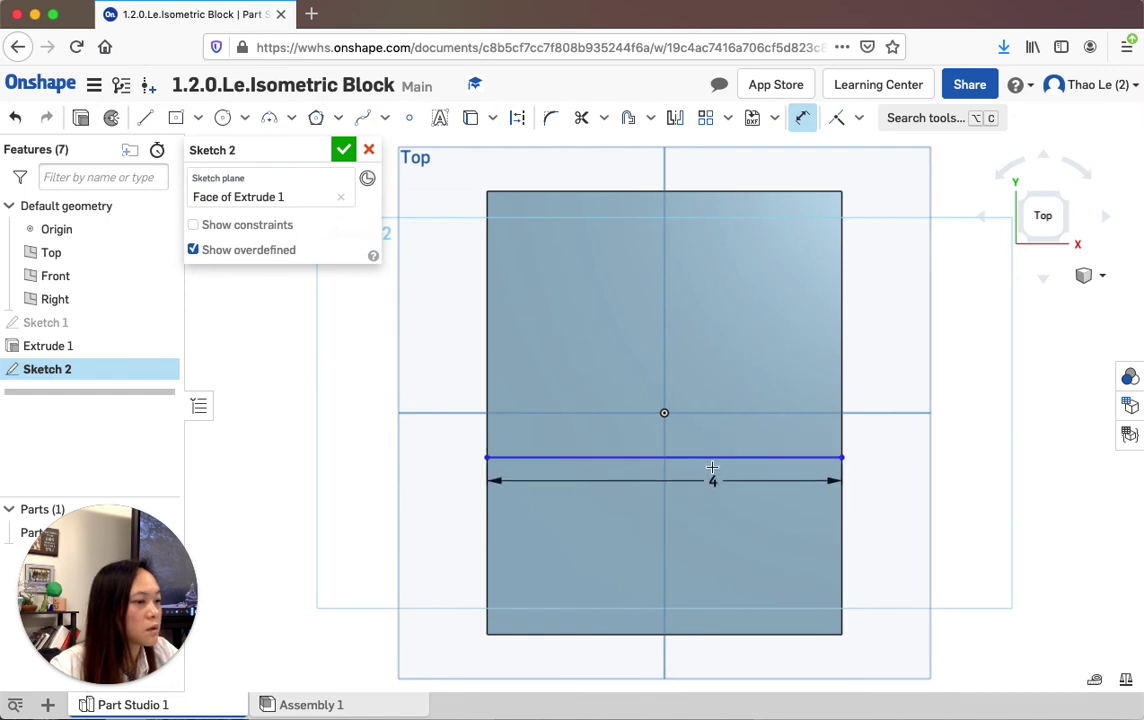
key(Escape)
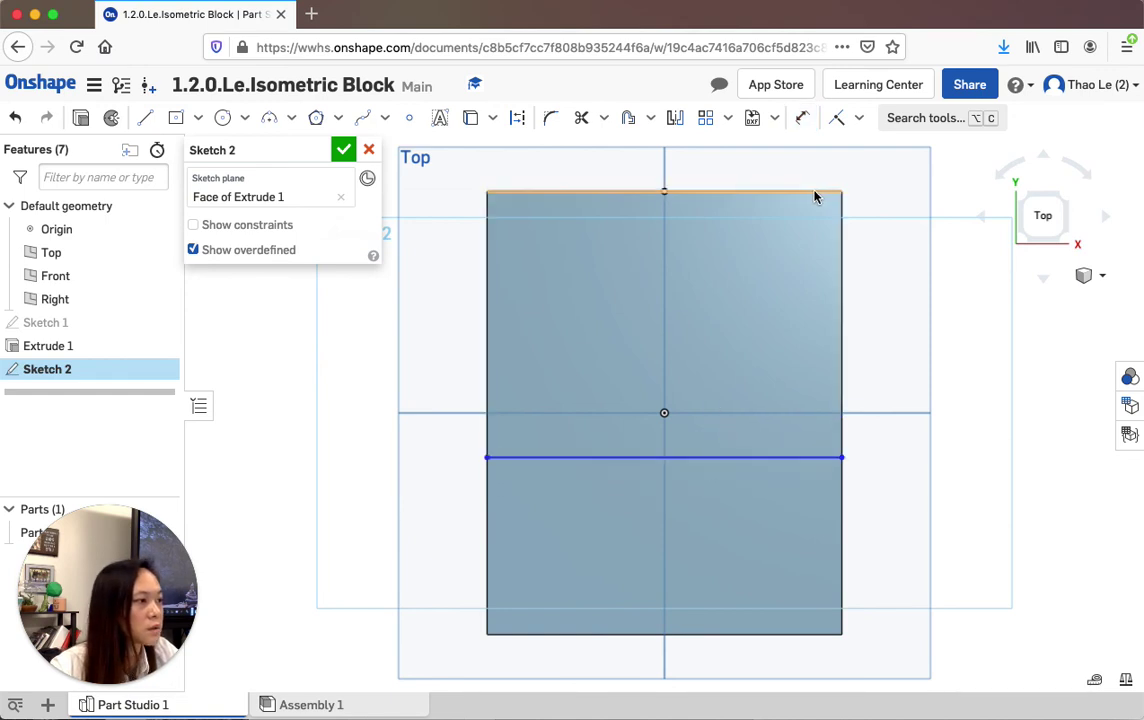
click(815, 197)
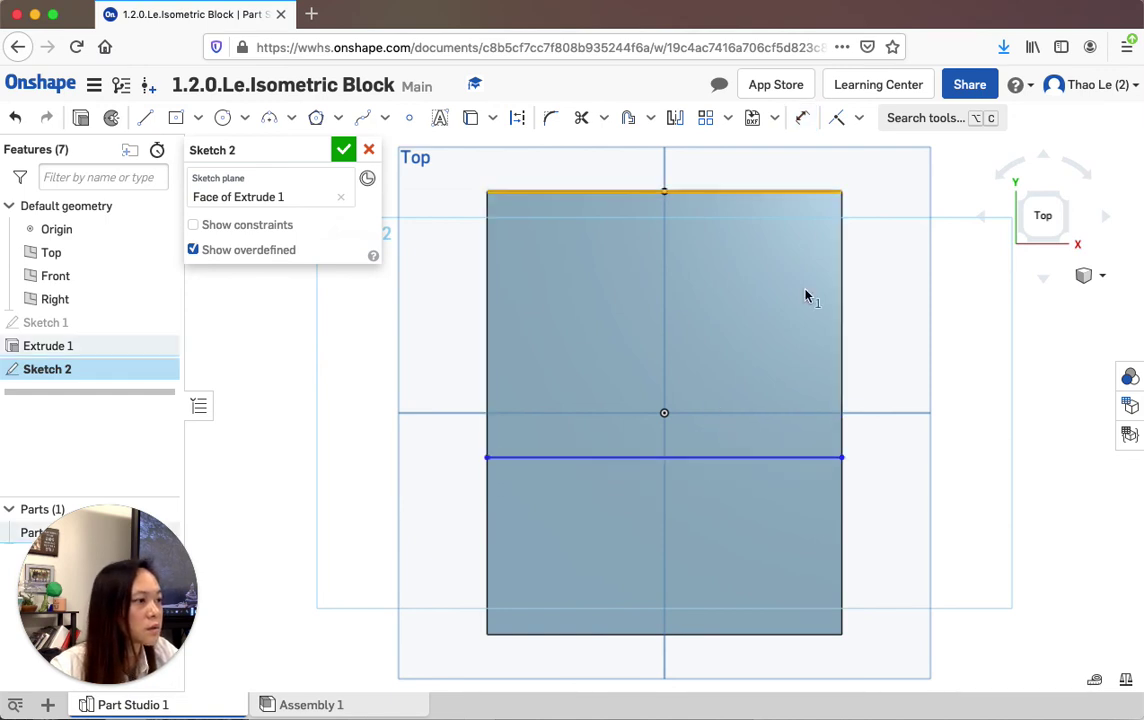
click(842, 413)
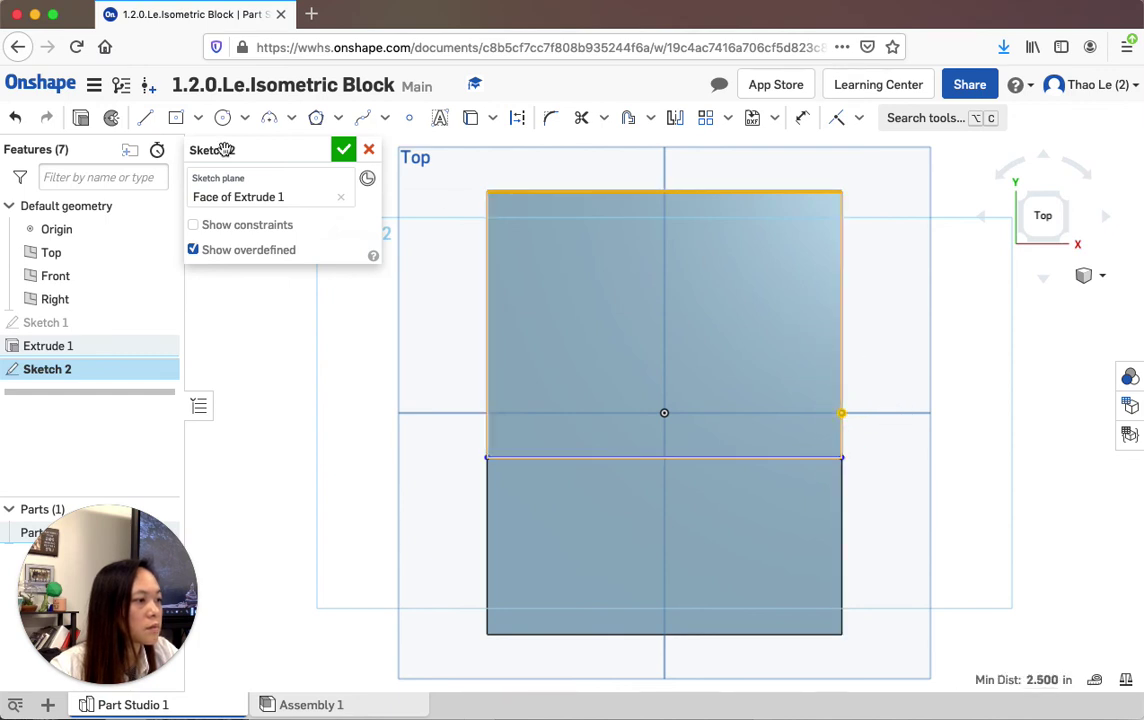
- Draw a closed four-line outline about 3.275 in deep from the top-left corner and finish Sketch 2
key(l)
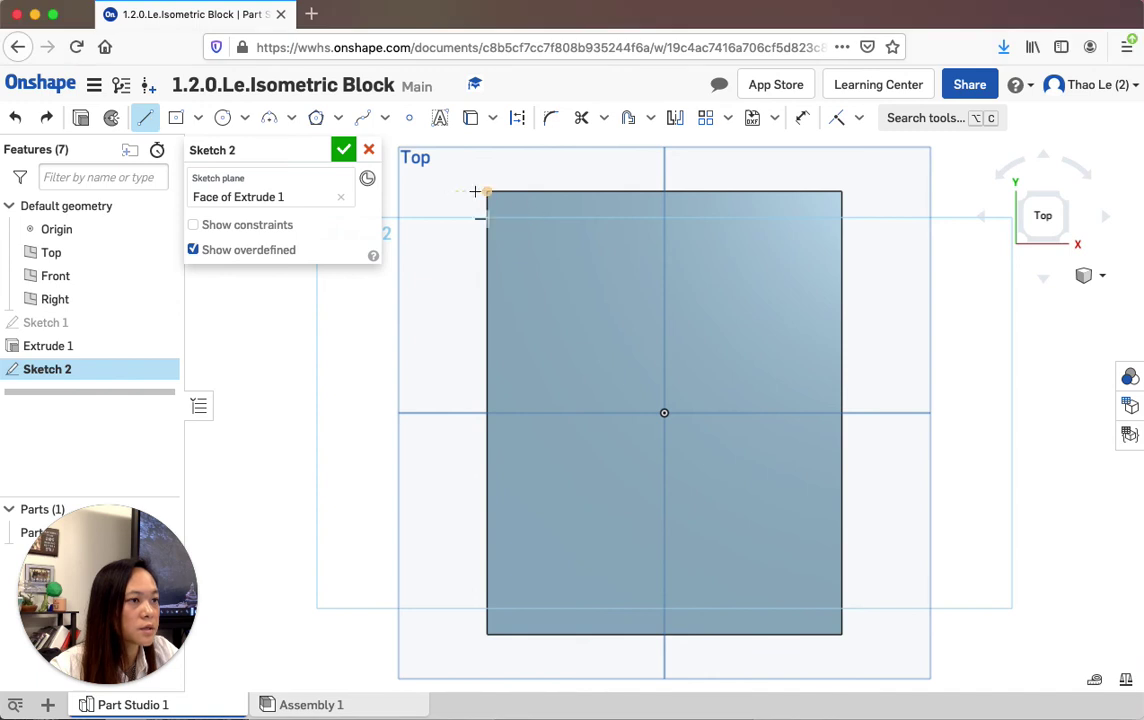
click(486, 190)
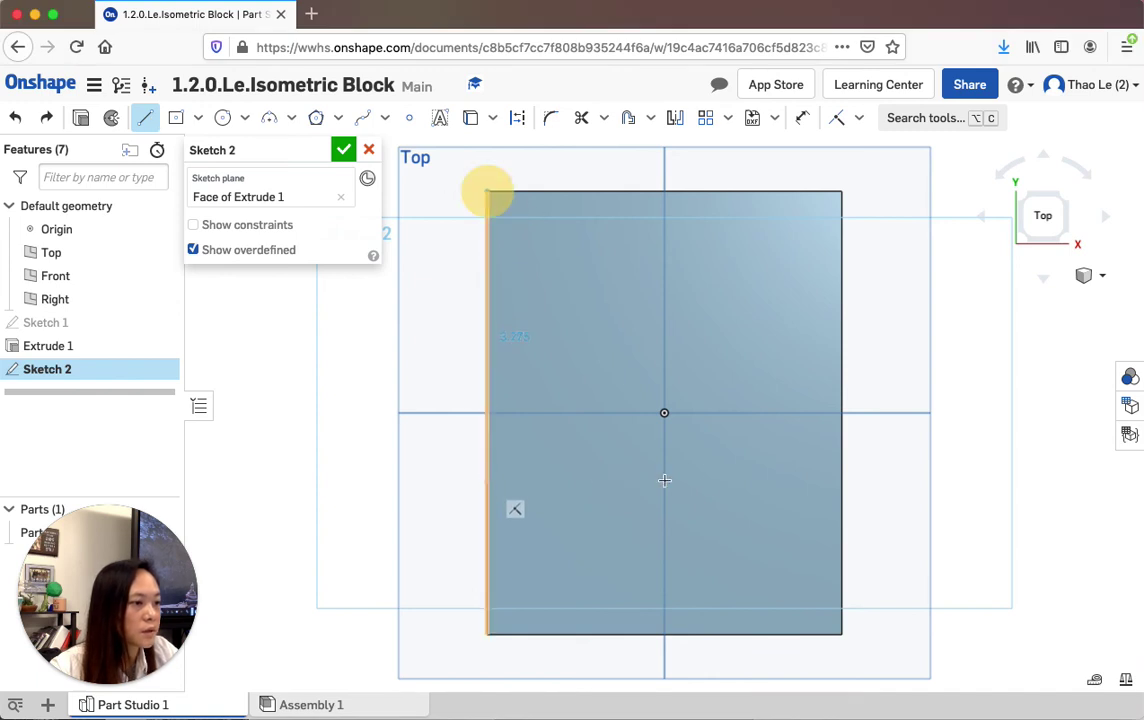
click(487, 481)
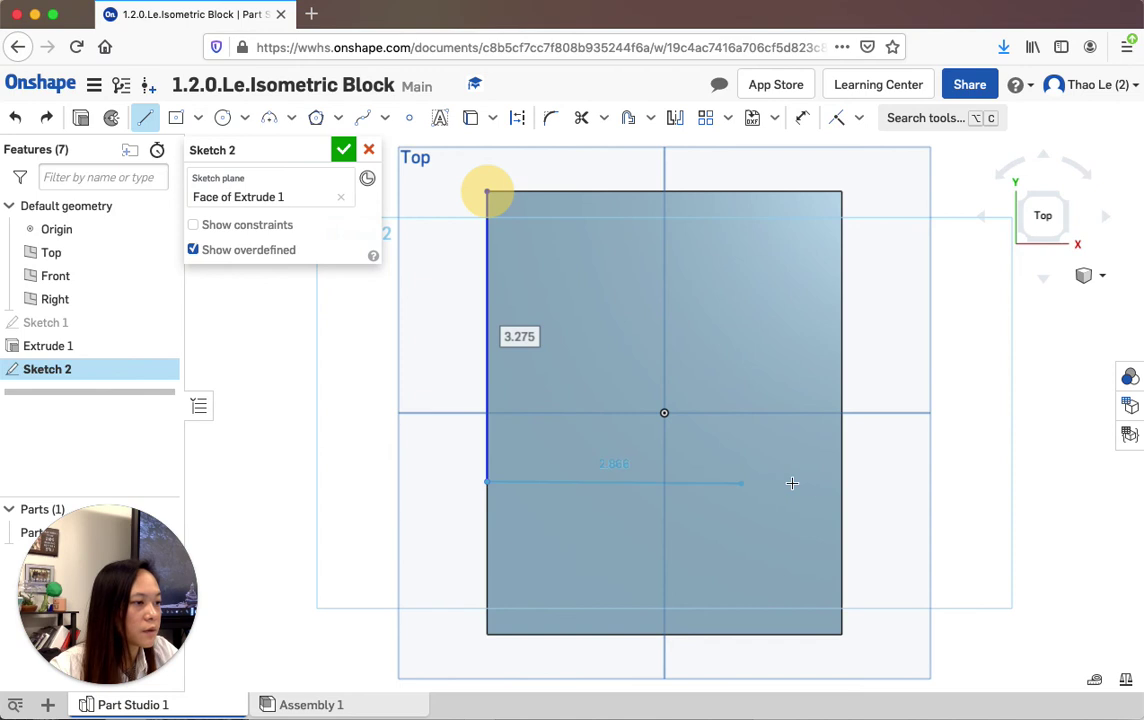
click(842, 481)
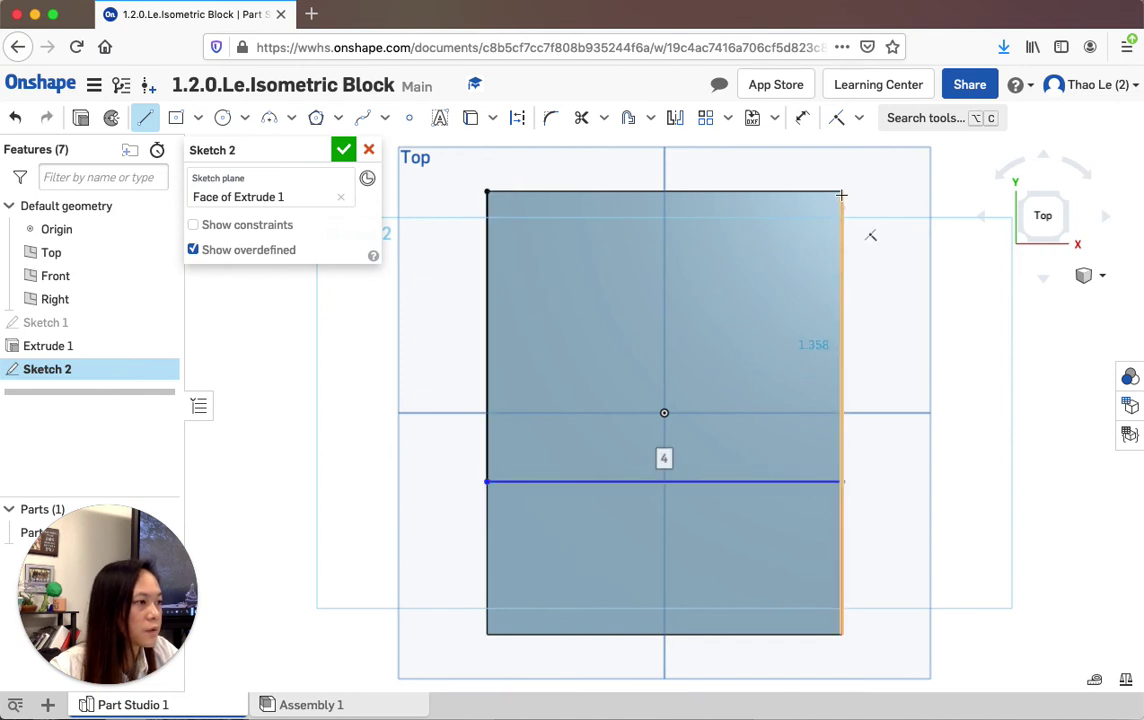
click(841, 192)
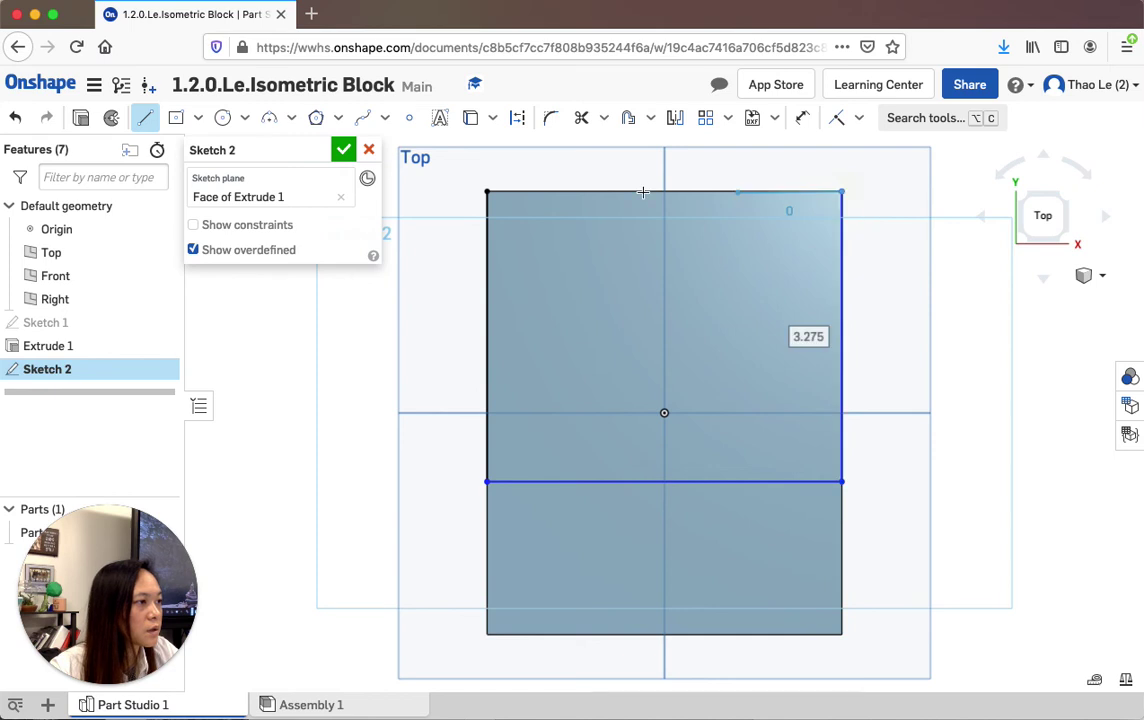
click(486, 191)
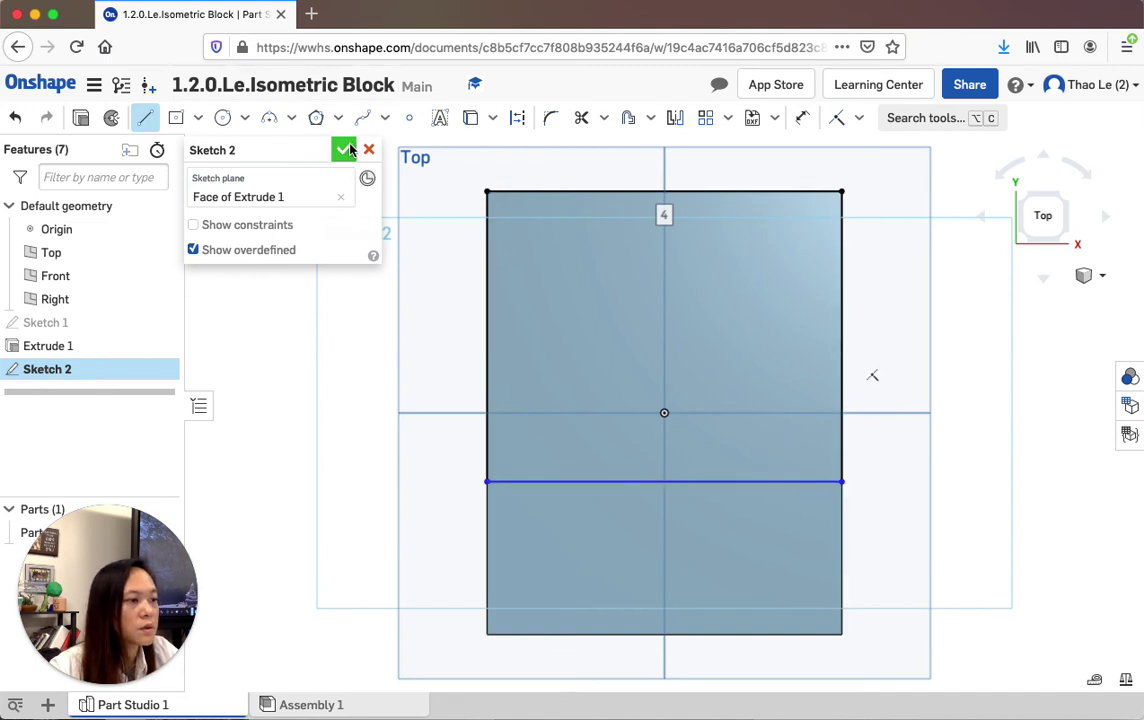
click(343, 150)
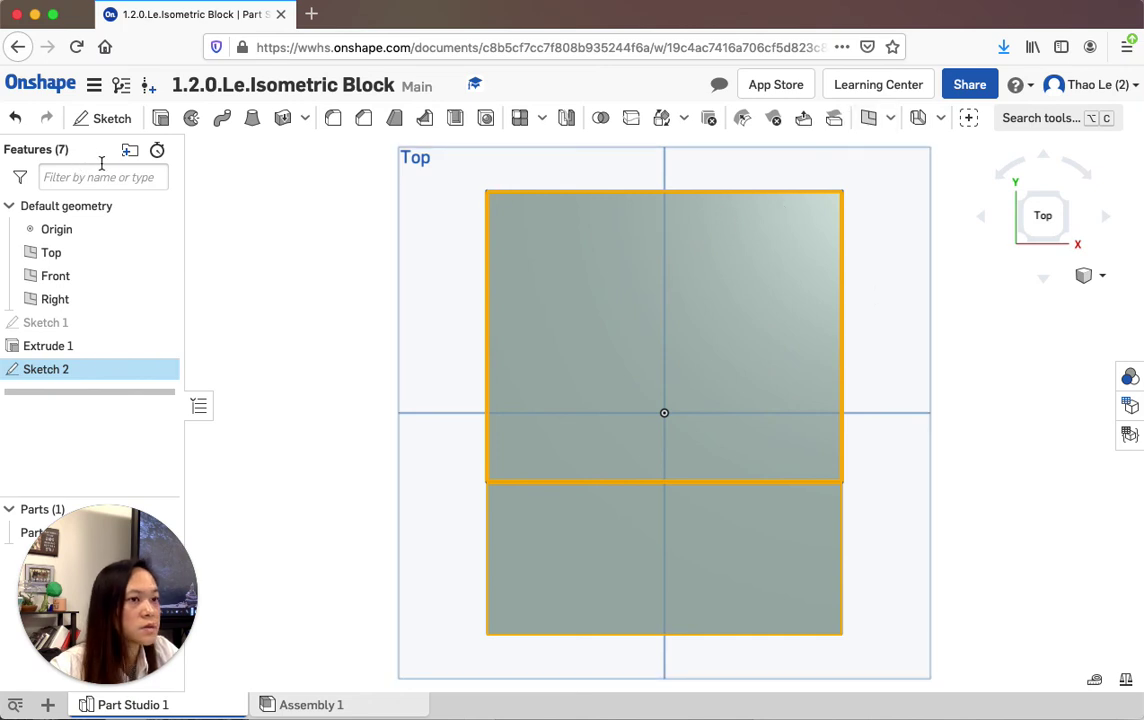
- Reopen Sketch 2, dimension the rectangle's height to 3 in, and finish the sketch
double_click(80, 372)
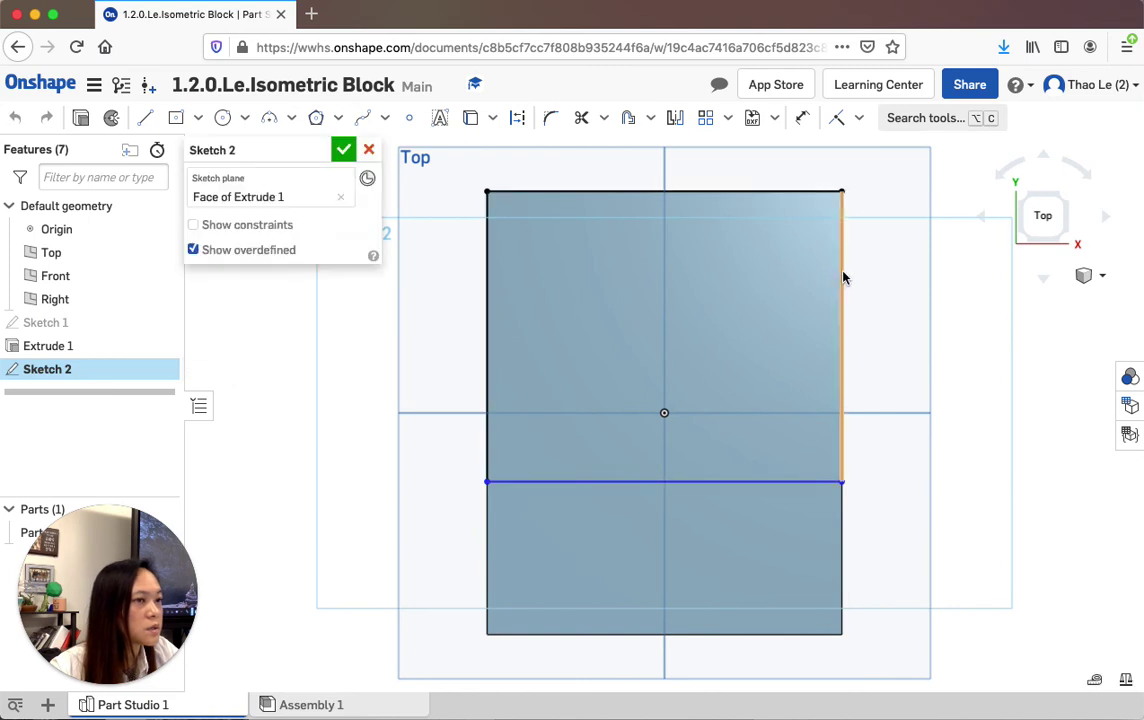
click(802, 118)
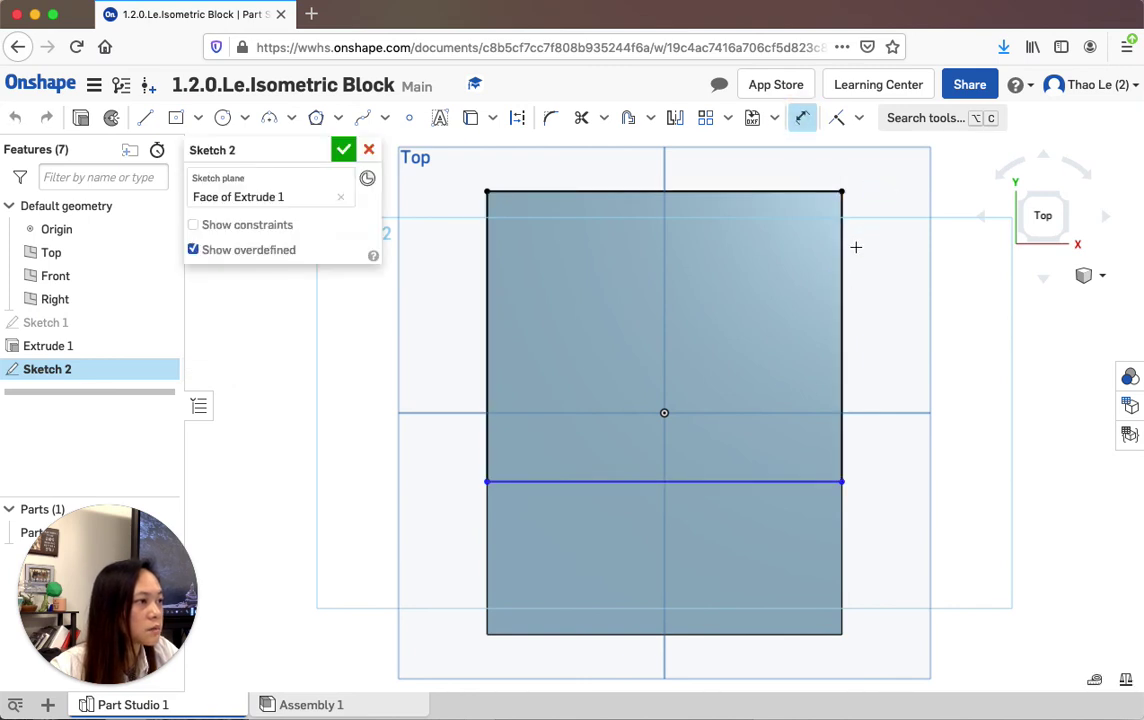
click(799, 192)
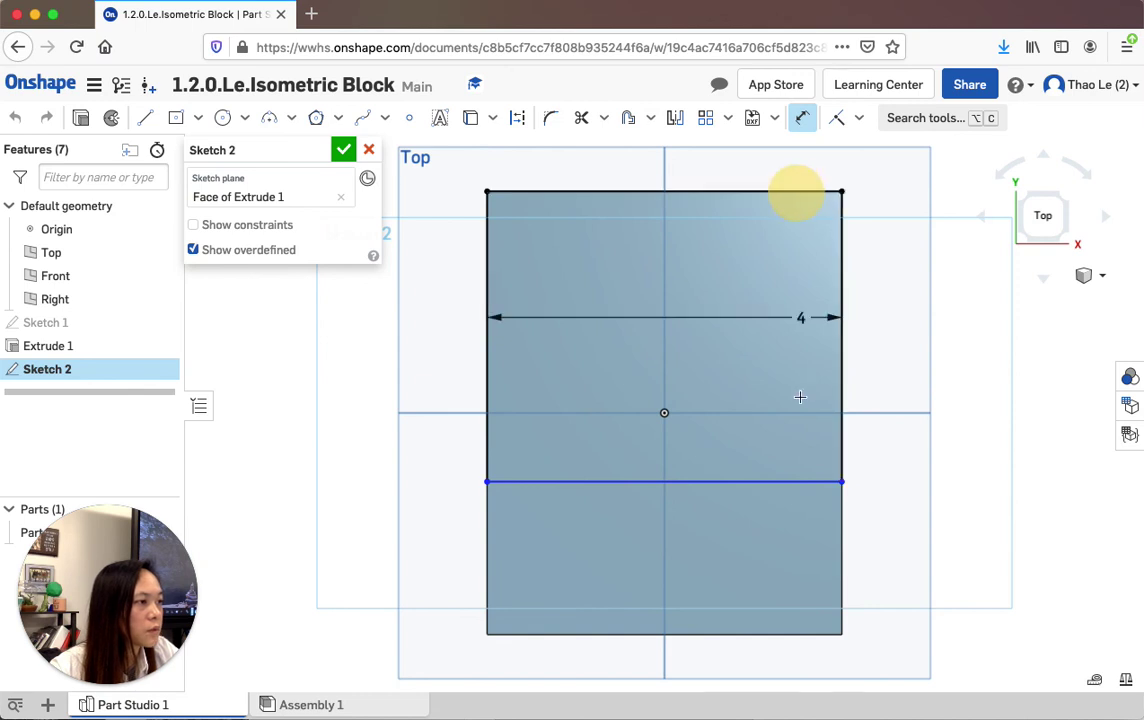
click(802, 480)
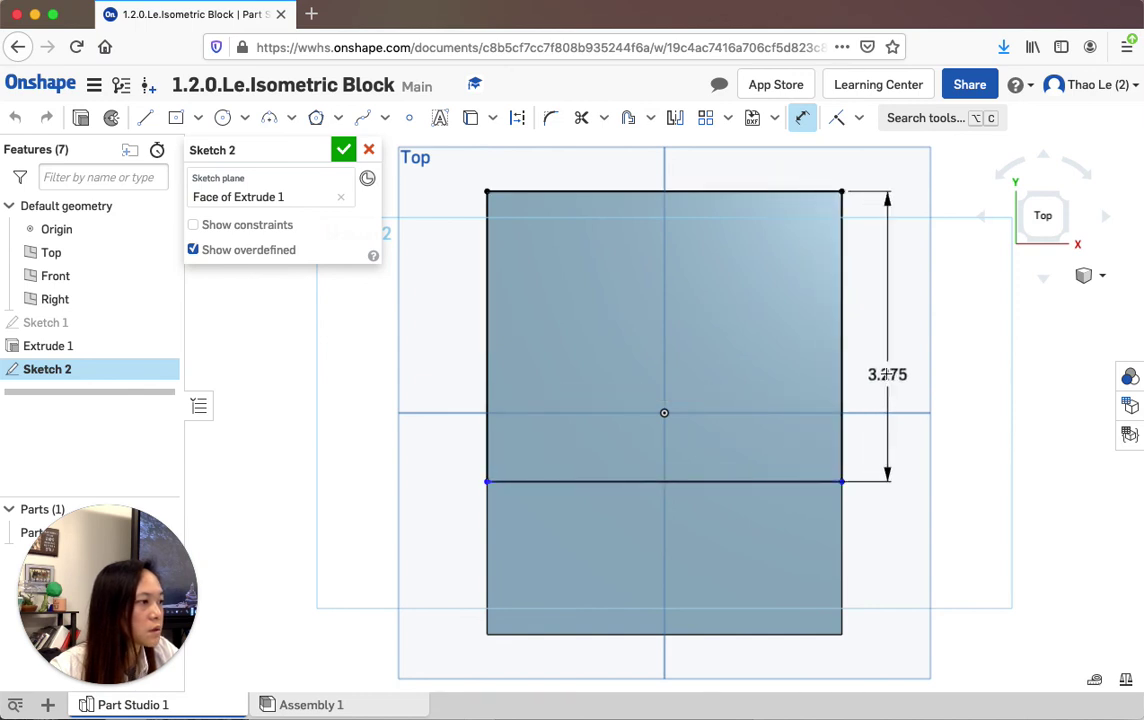
click(886, 375)
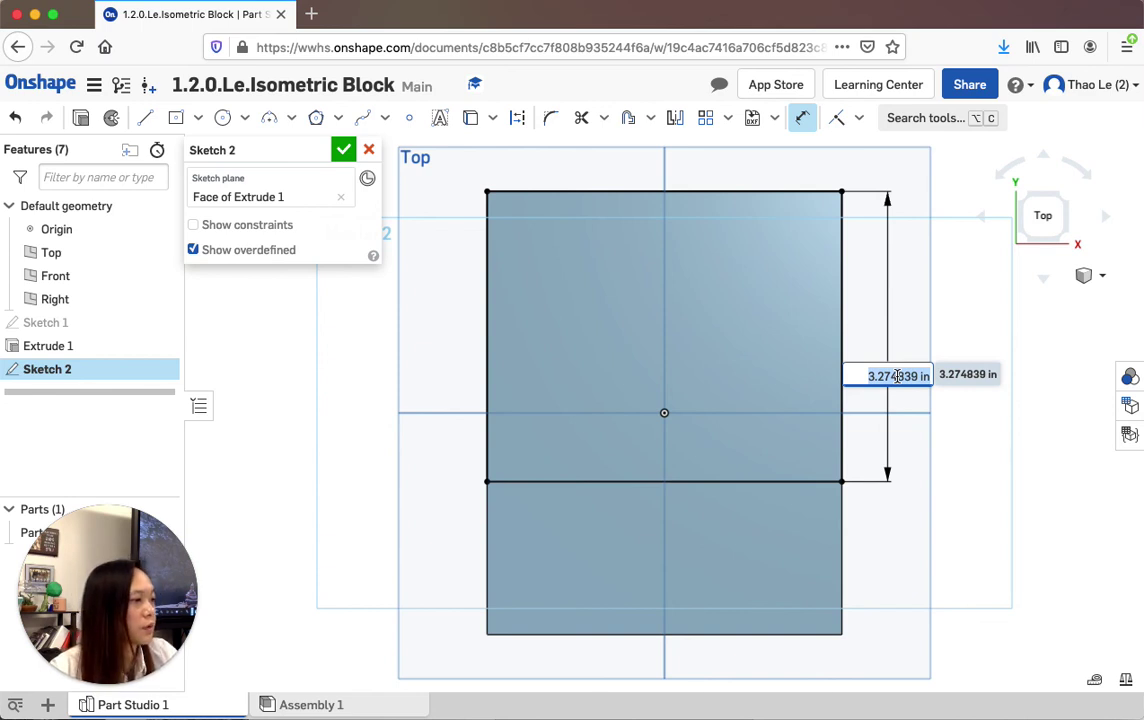
text(3)
key(Escape)
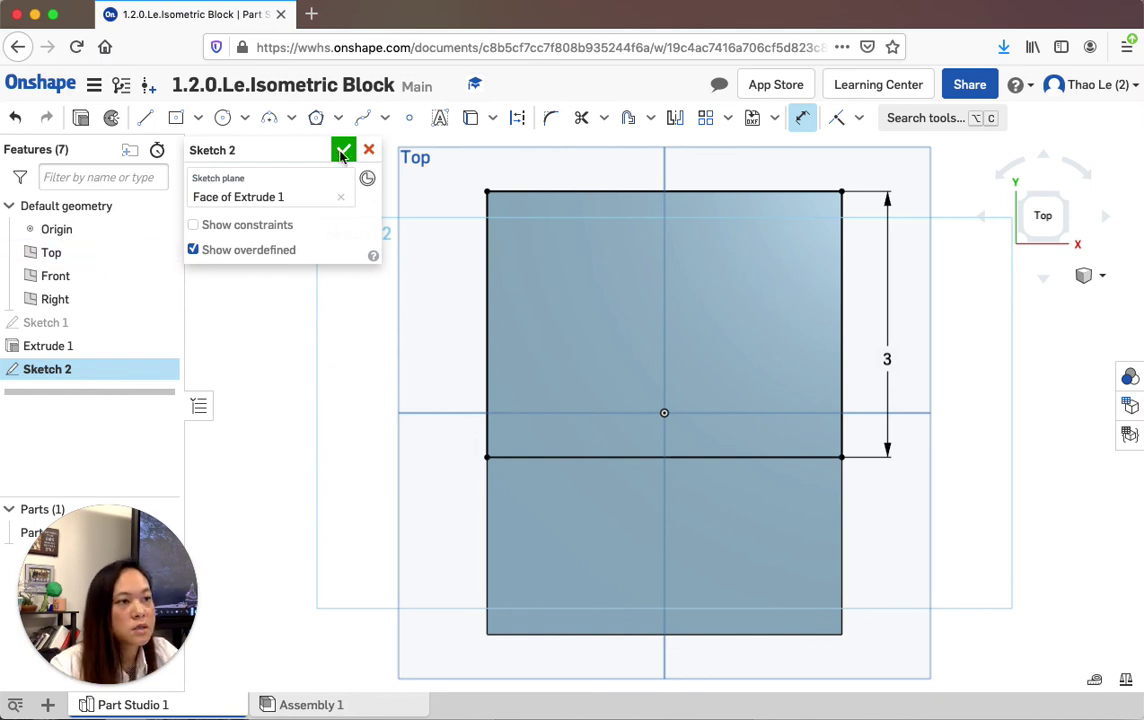
click(343, 152)
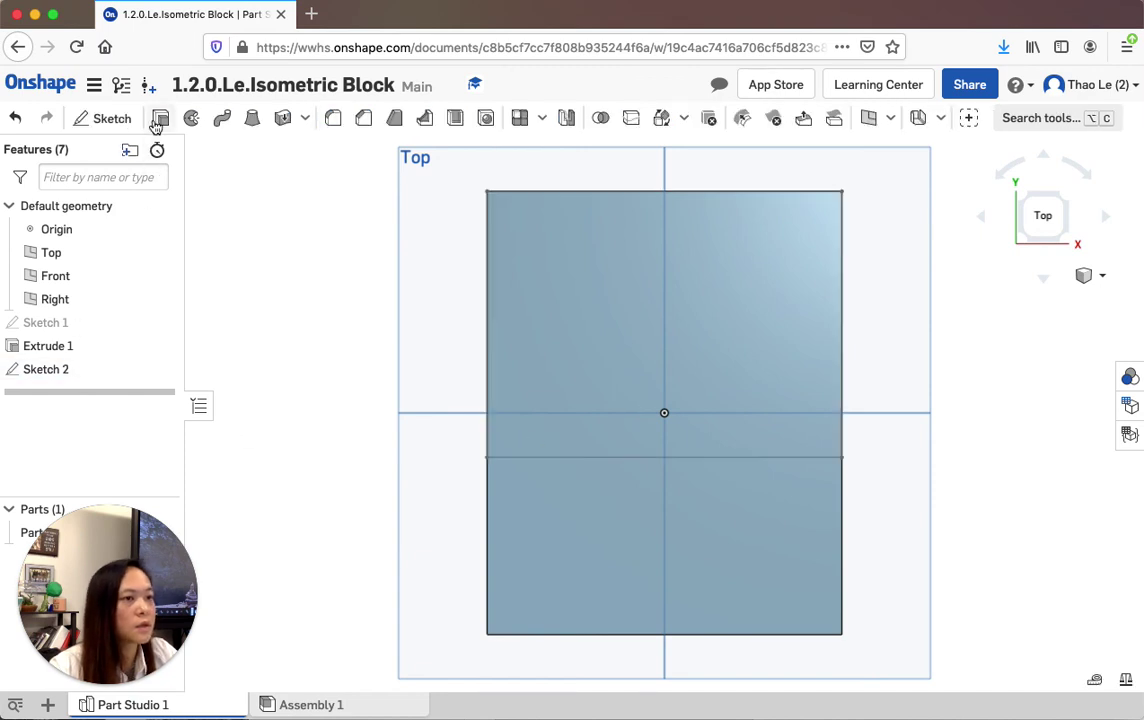
- Extrude Sketch 2's upper region 4 in as Extrude 2, then switch to isometric view
click(161, 120)
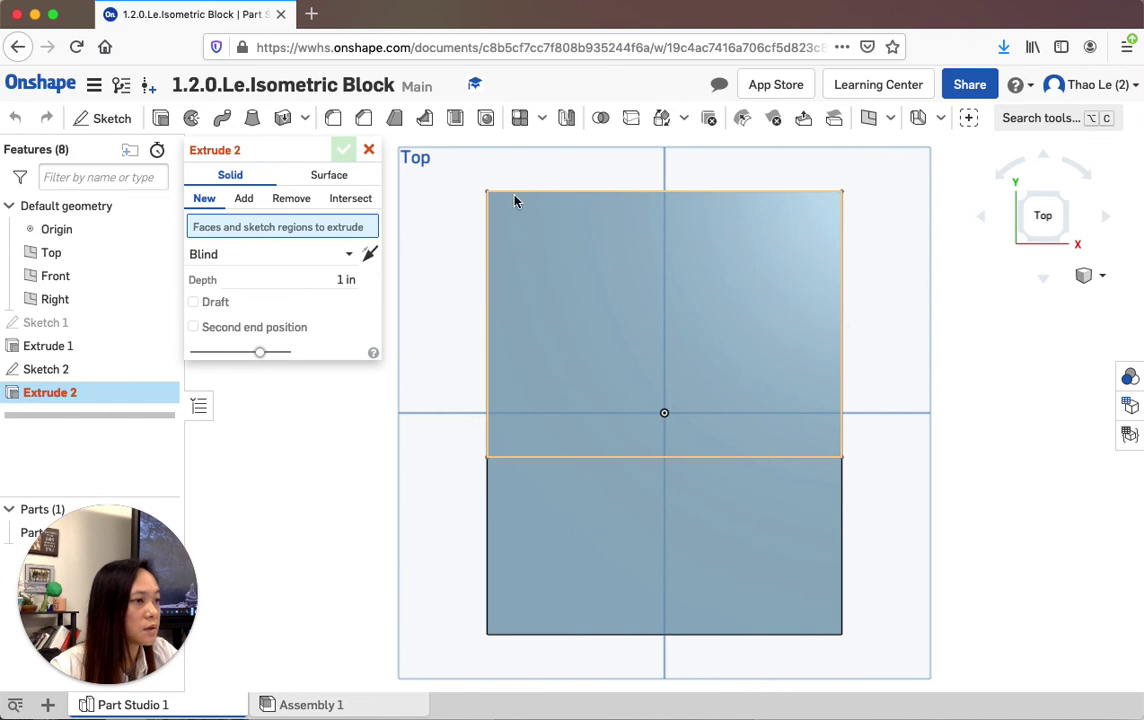
click(578, 338)
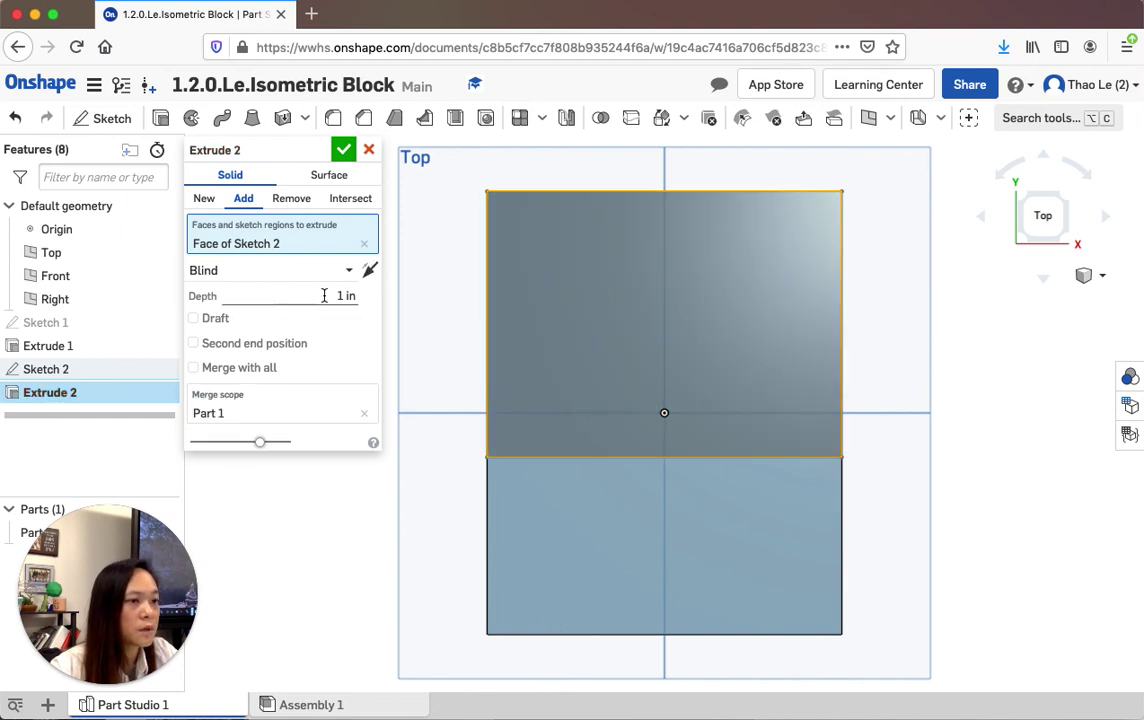
click(341, 295)
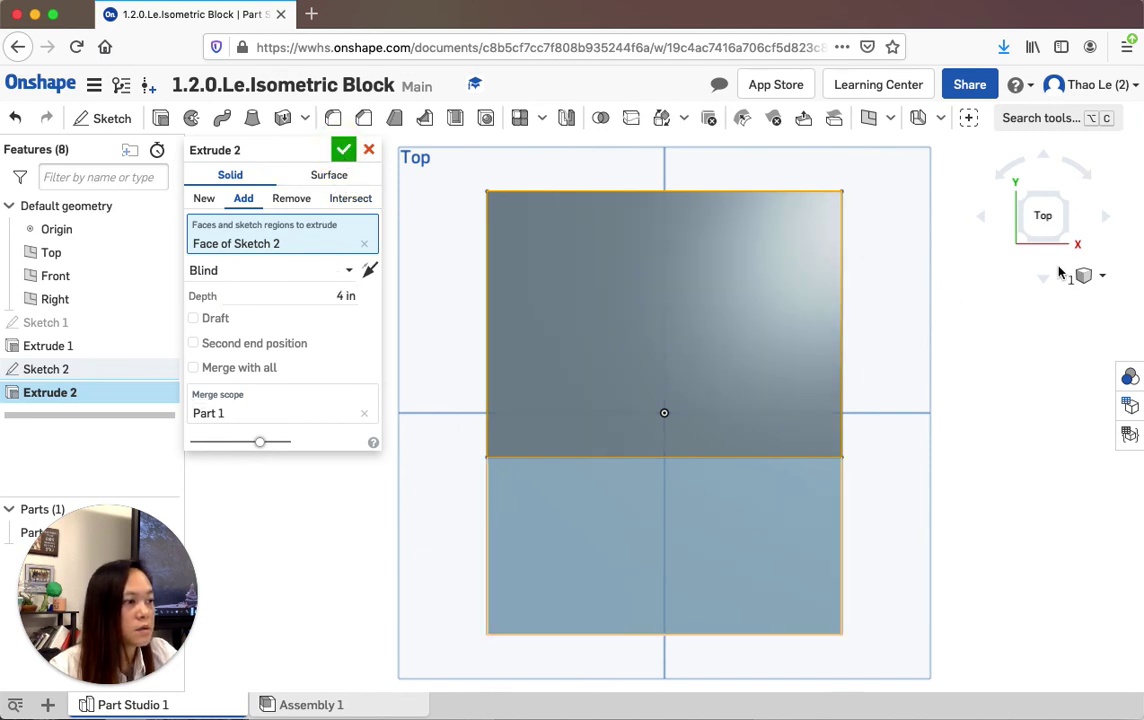
click(343, 150)
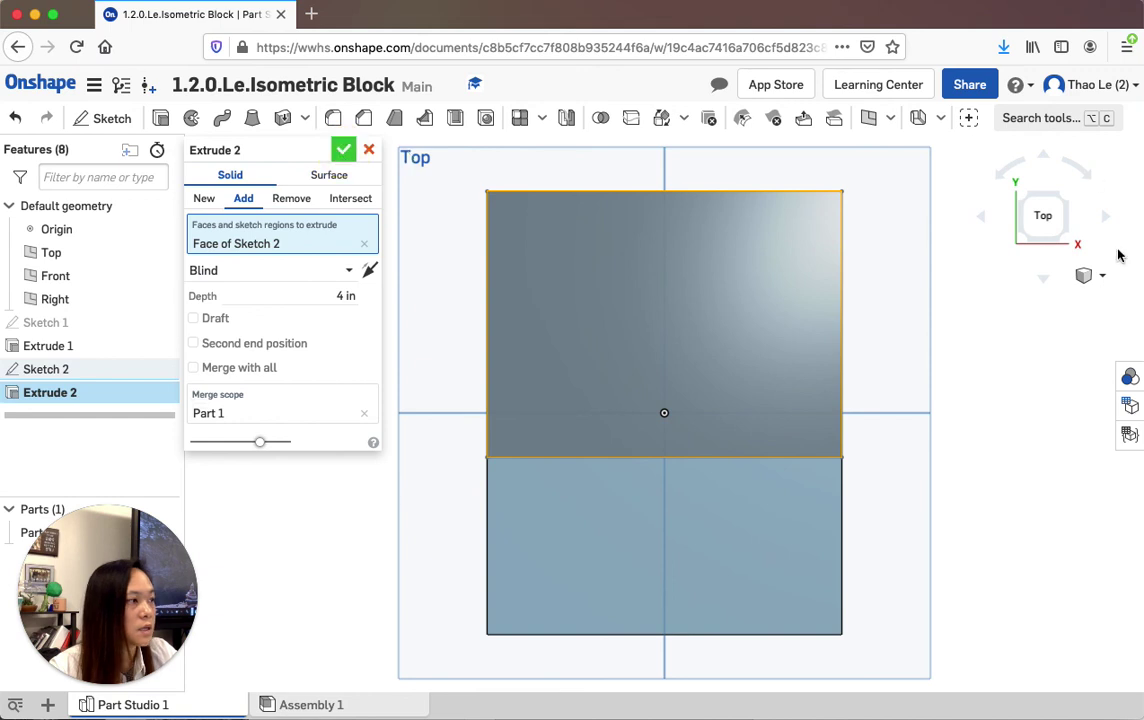
click(1096, 277)
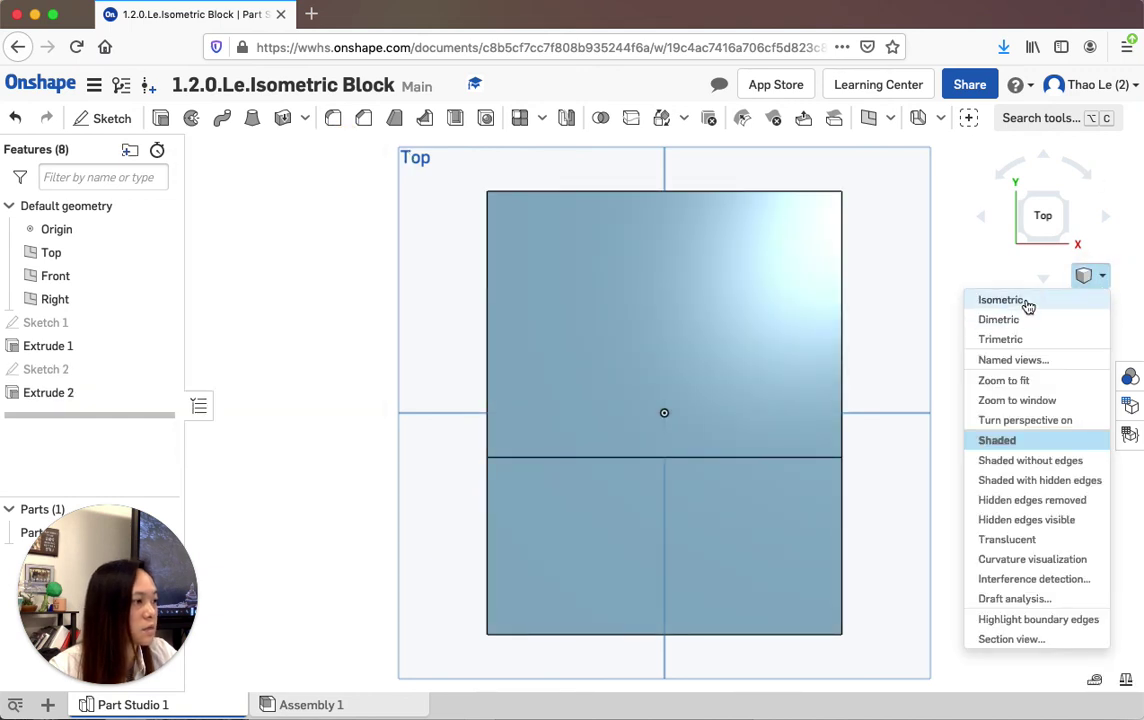
click(1027, 302)
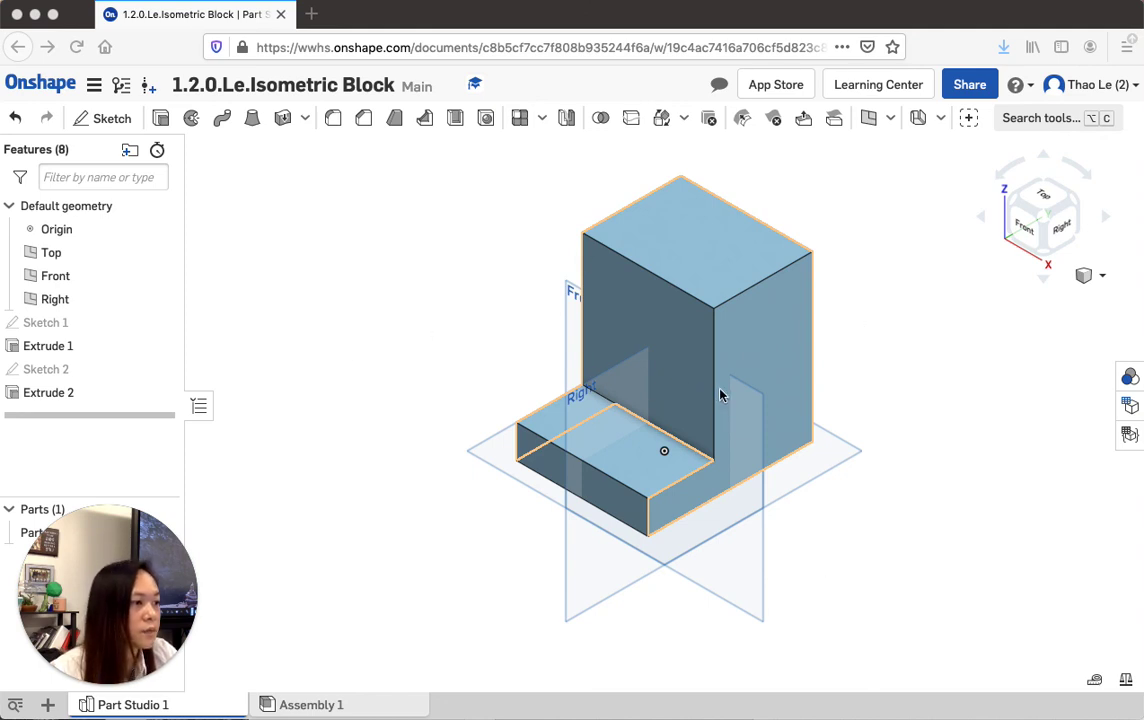
- Hide the Front and Right planes, orbit the L-shaped block, and return to isometric view
click(56, 279)
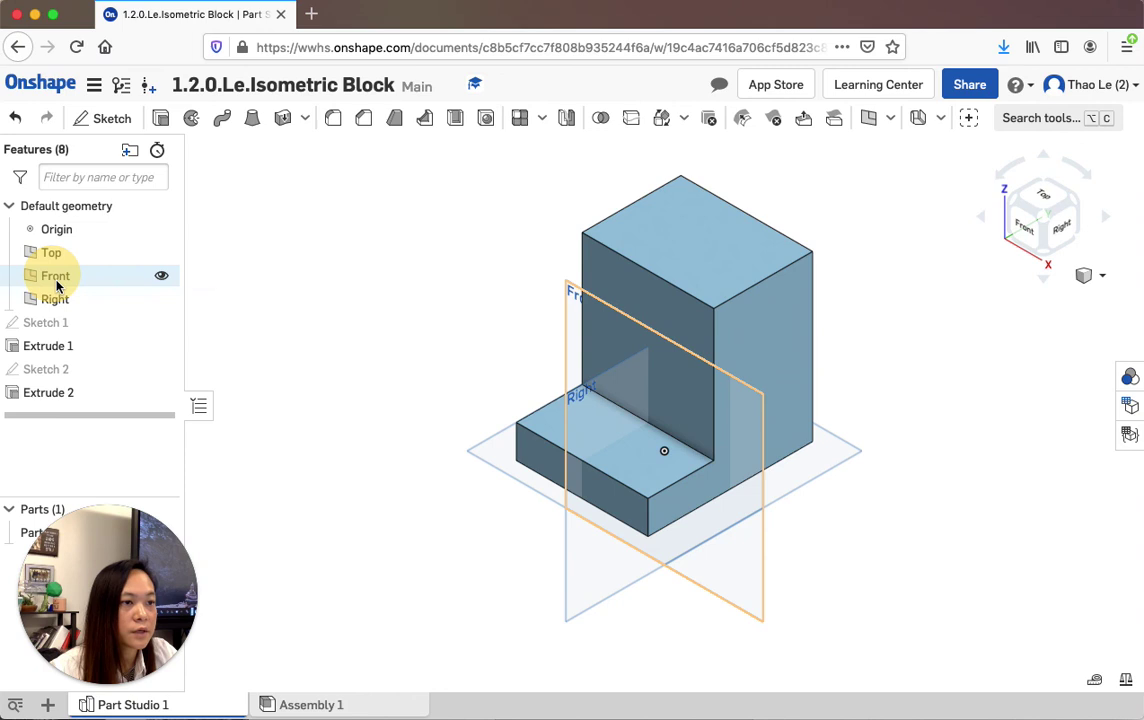
click(162, 279)
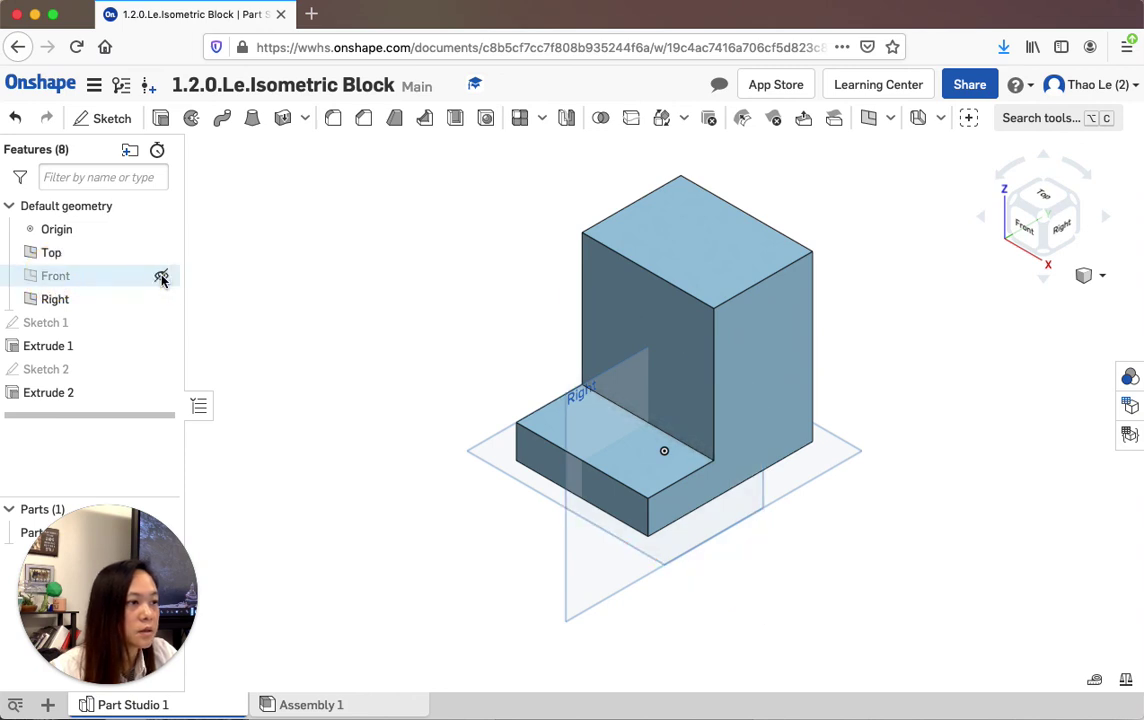
click(55, 300)
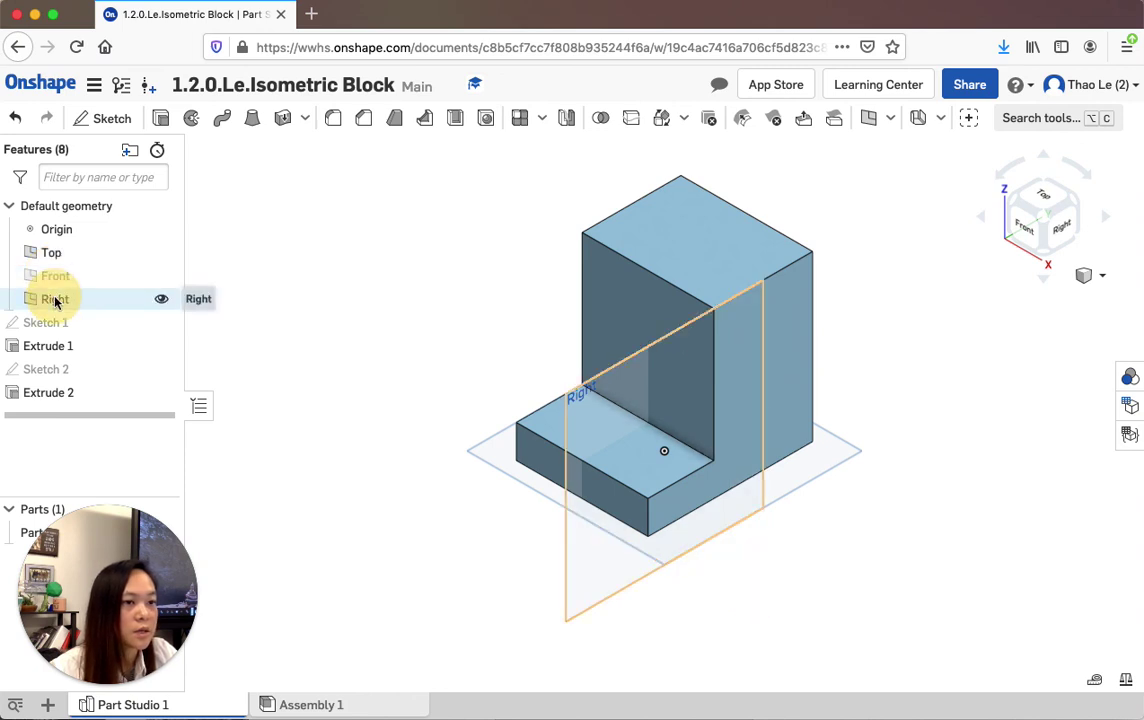
click(161, 299)
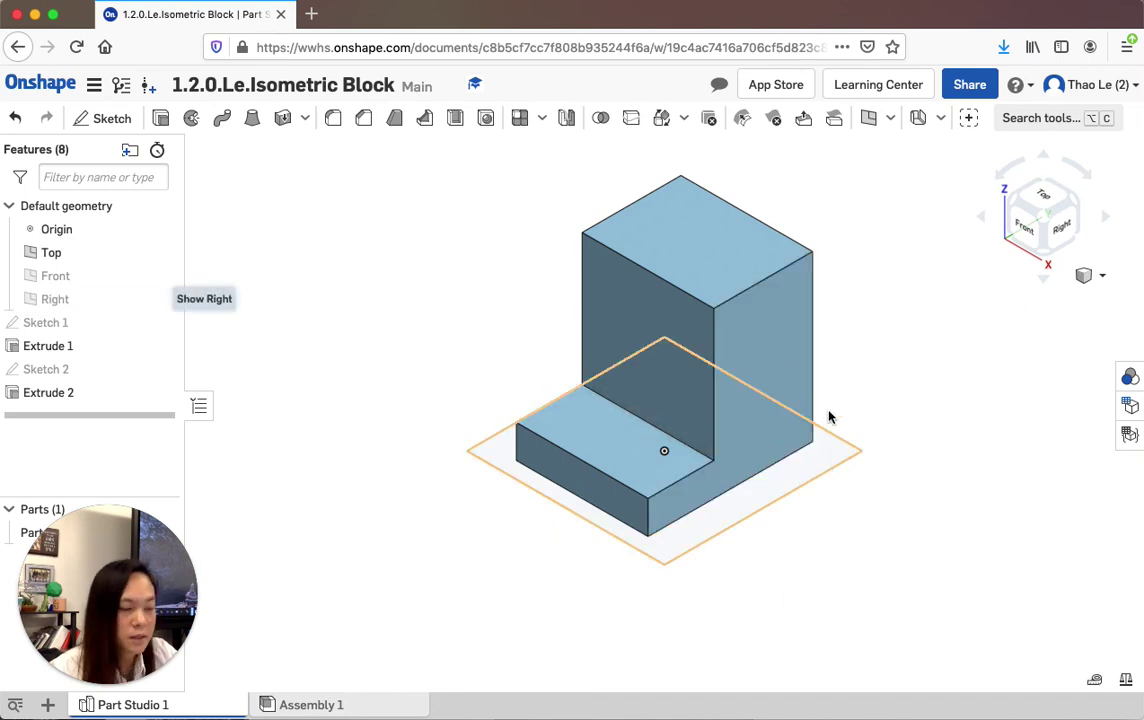
middle_drag(863, 383, 822, 435)
right_drag(822, 435, 672, 432)
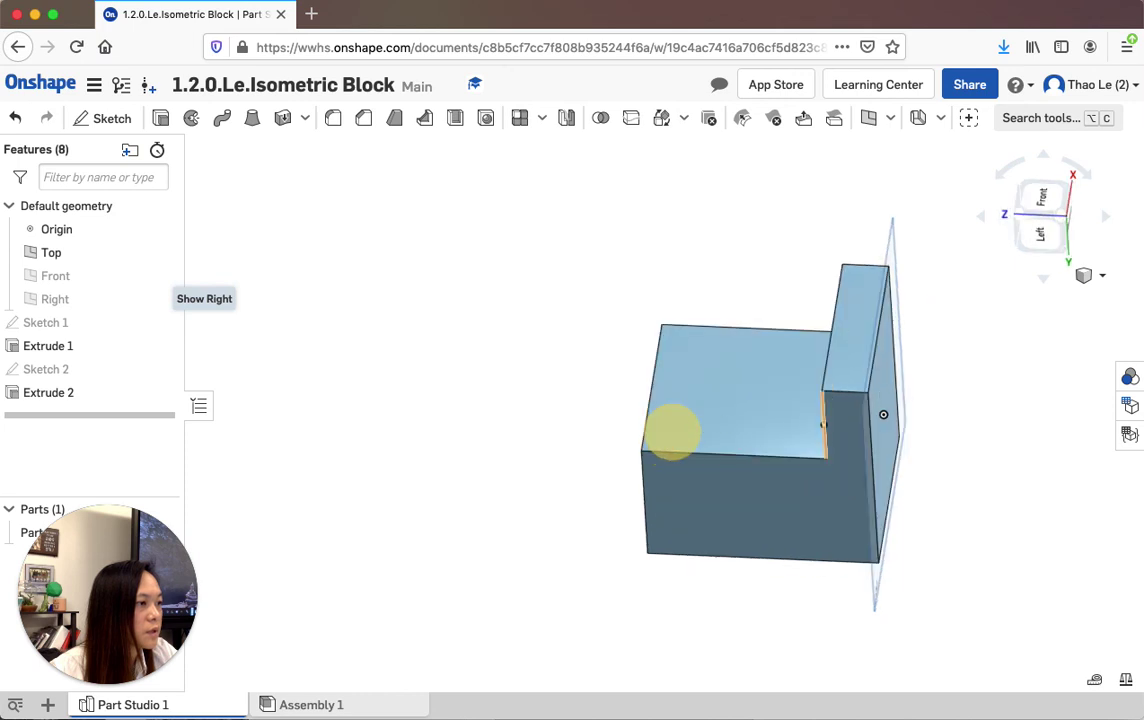
click(1102, 275)
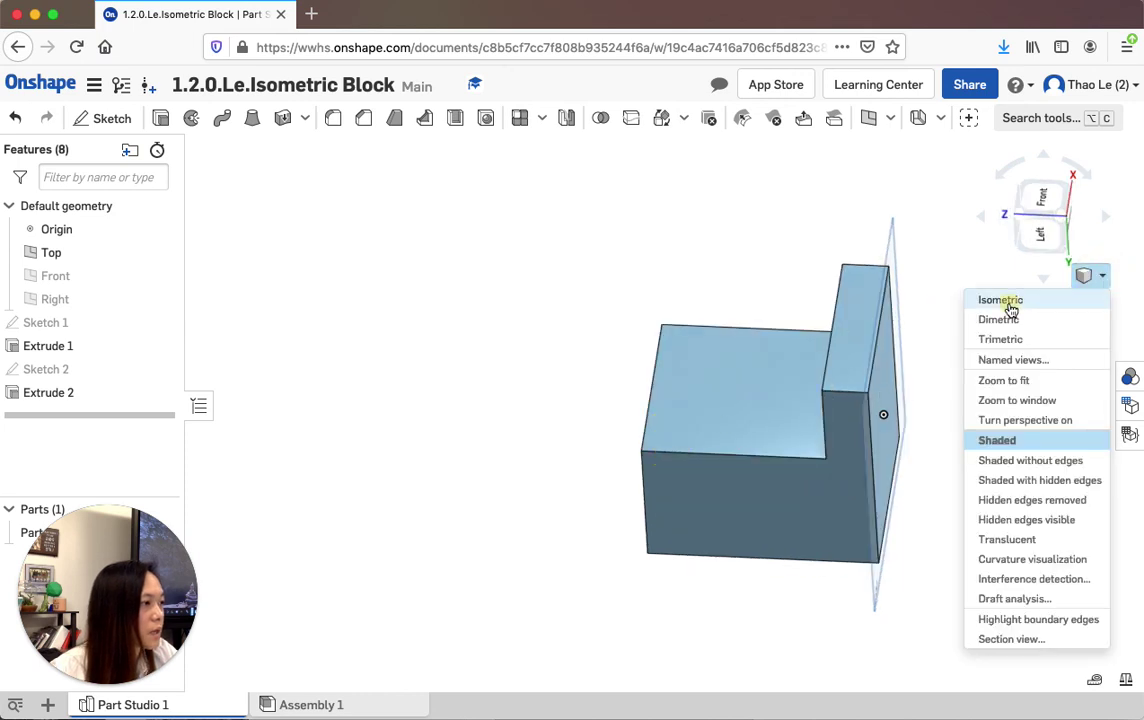
click(1000, 300)
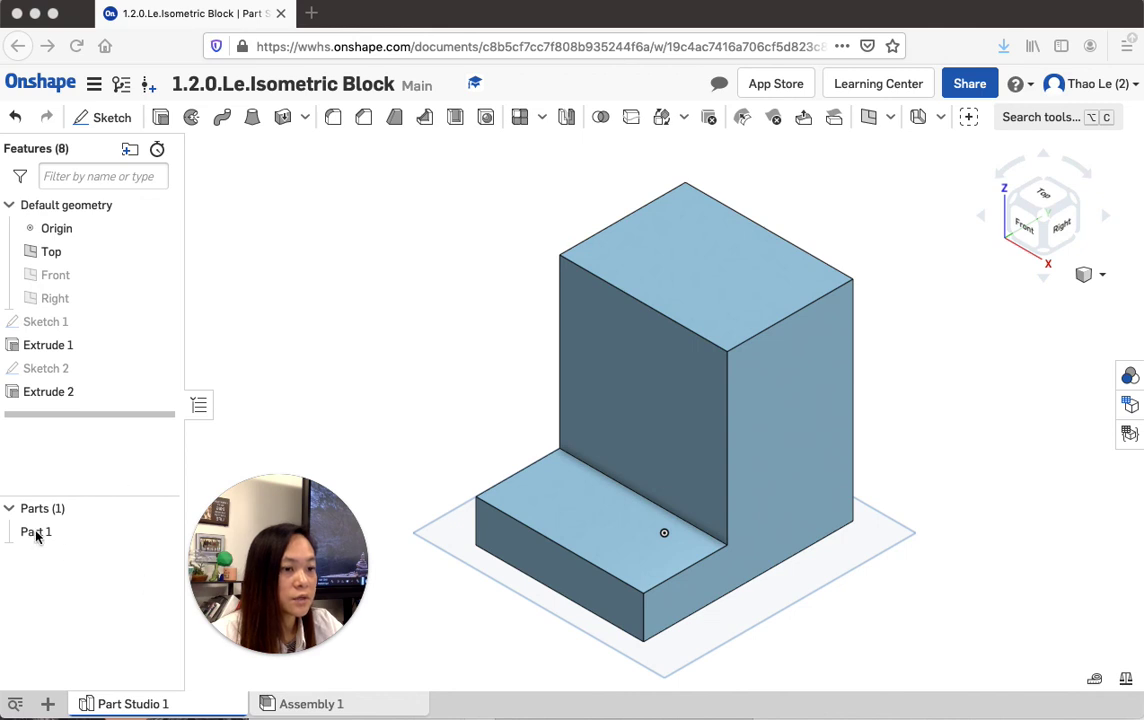
- Rename Part 1 in the Parts list to 'Part 1 - Block'
click(50, 534)
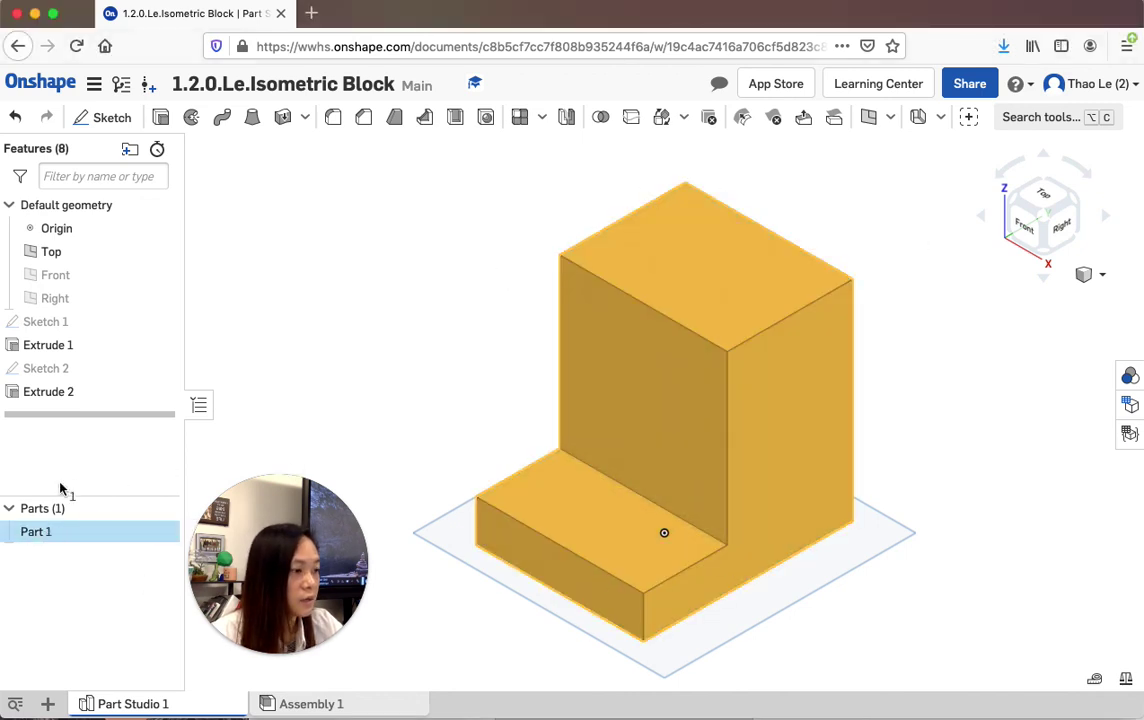
right_click(45, 532)
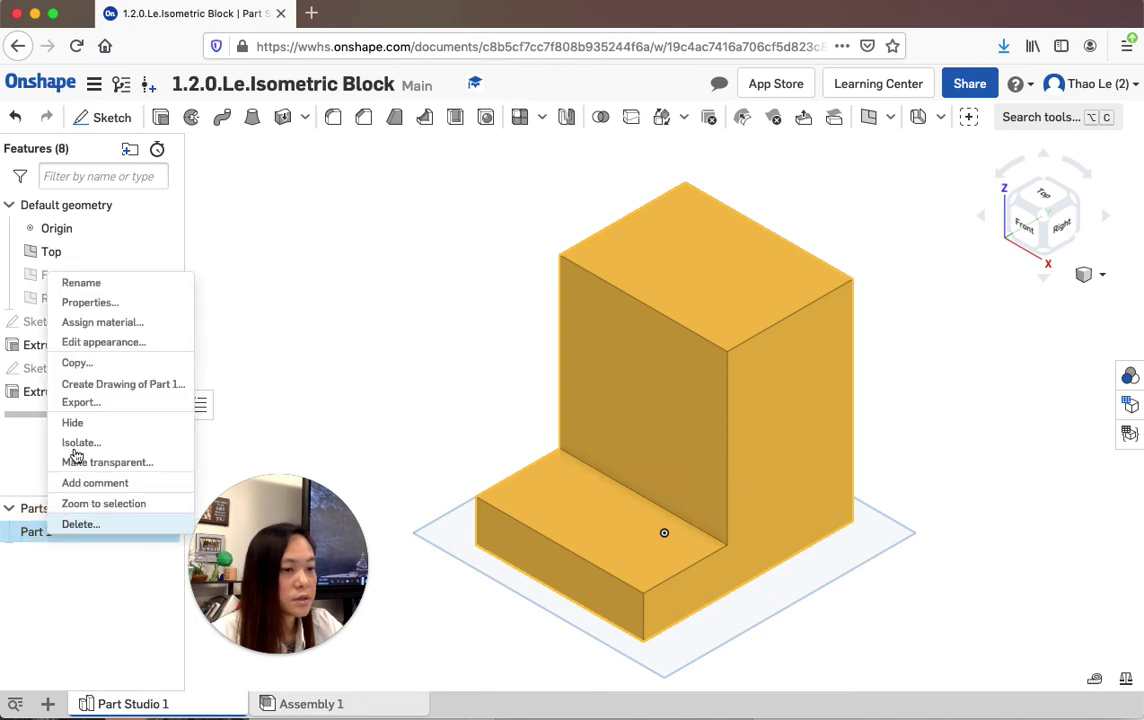
click(70, 284)
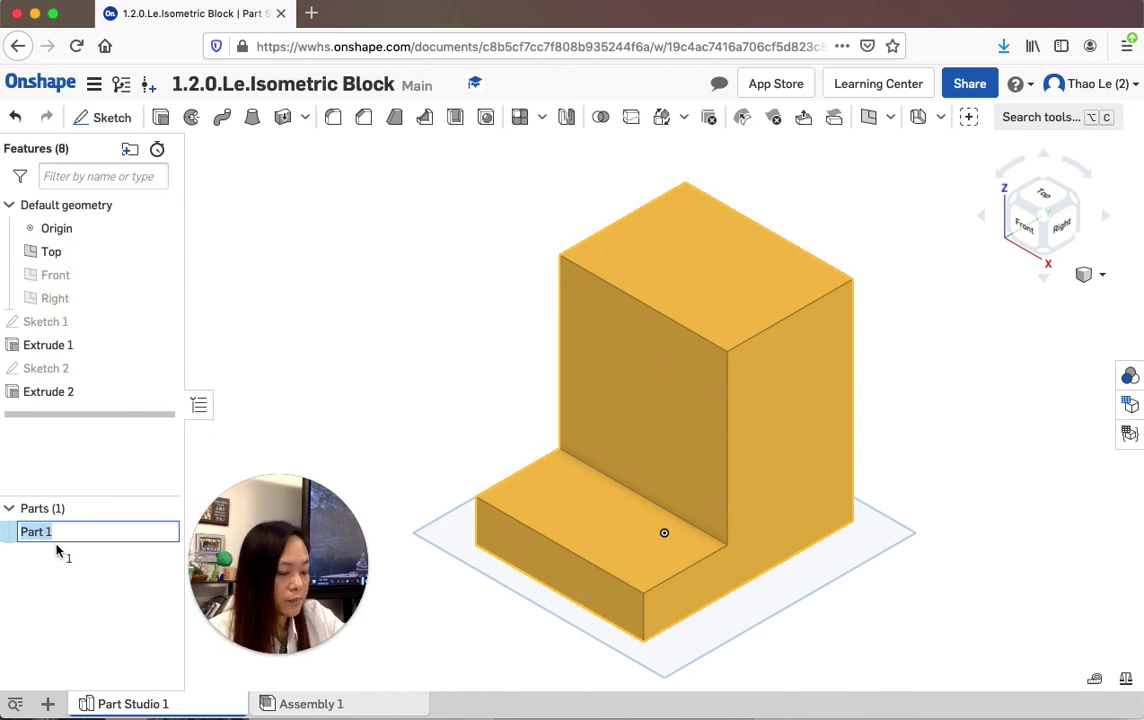
key(Right)
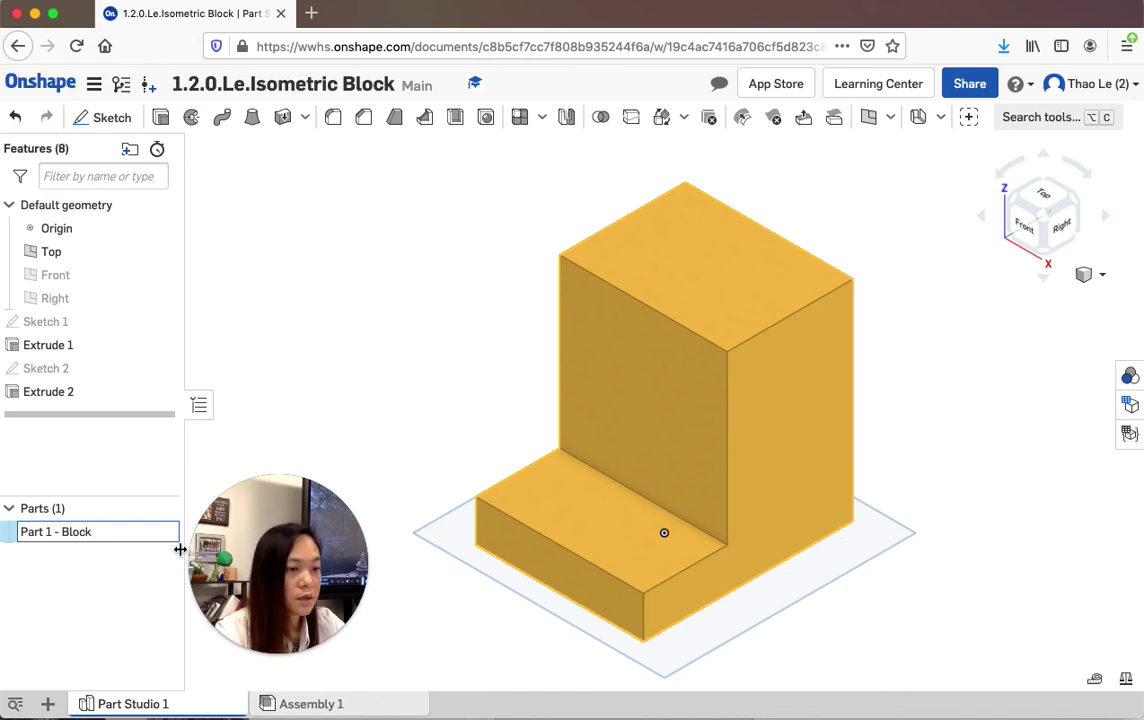
key(Return)
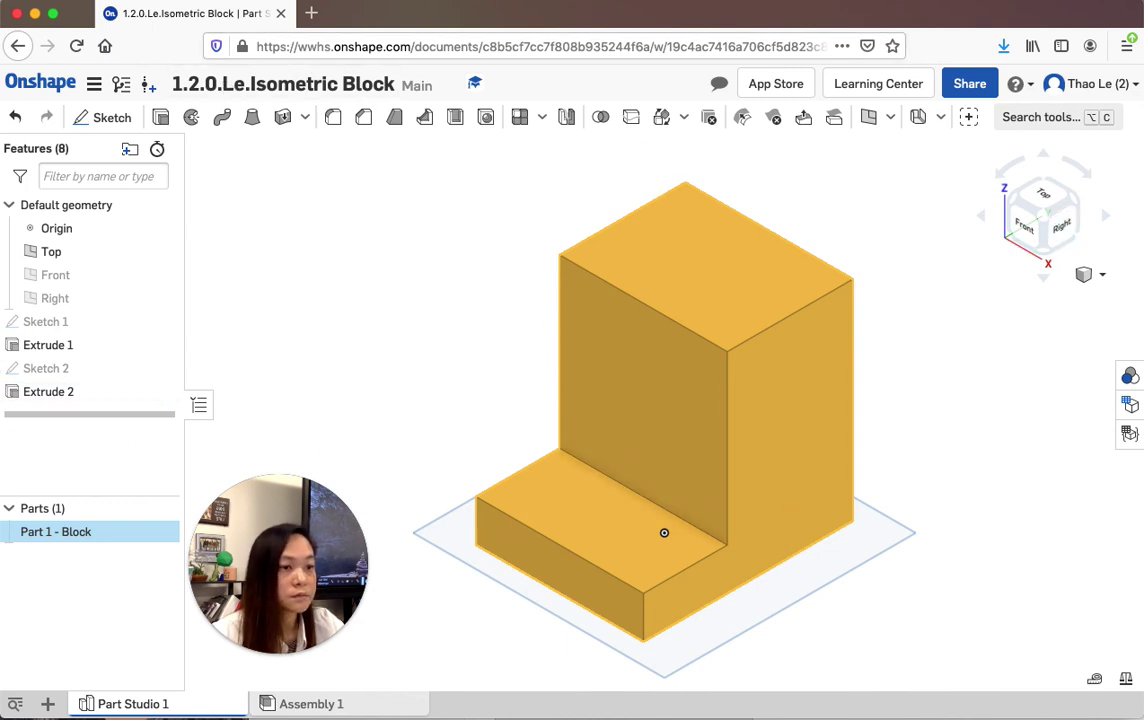
right_click(77, 532)
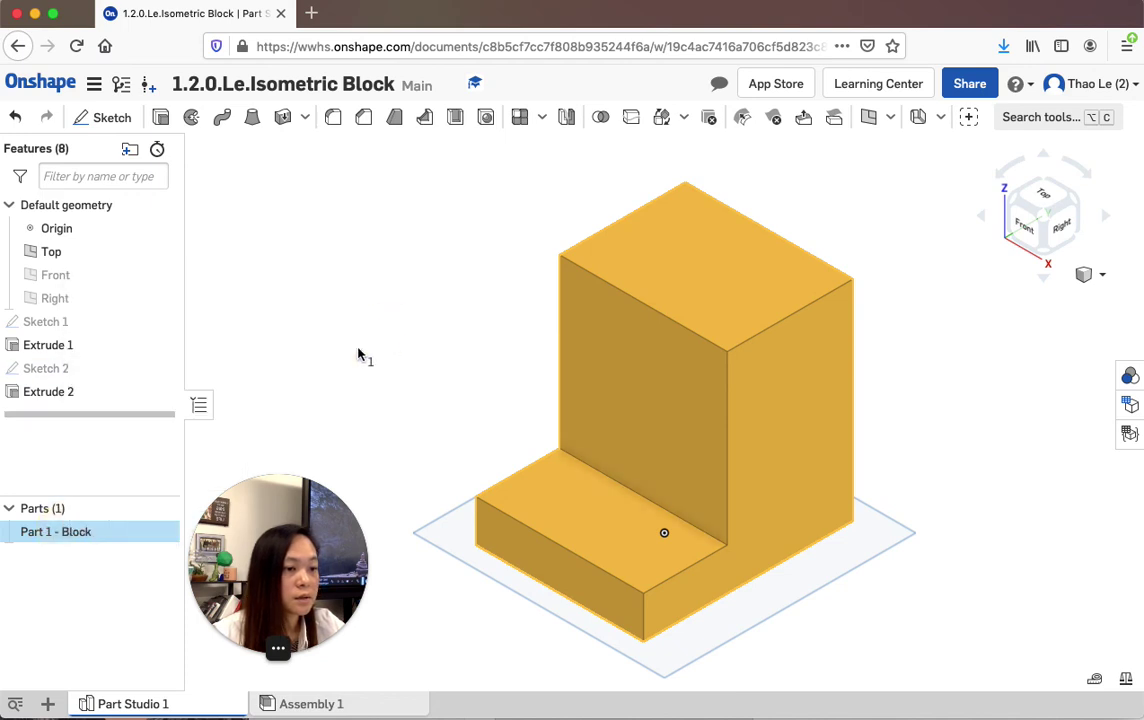
click(140, 538)
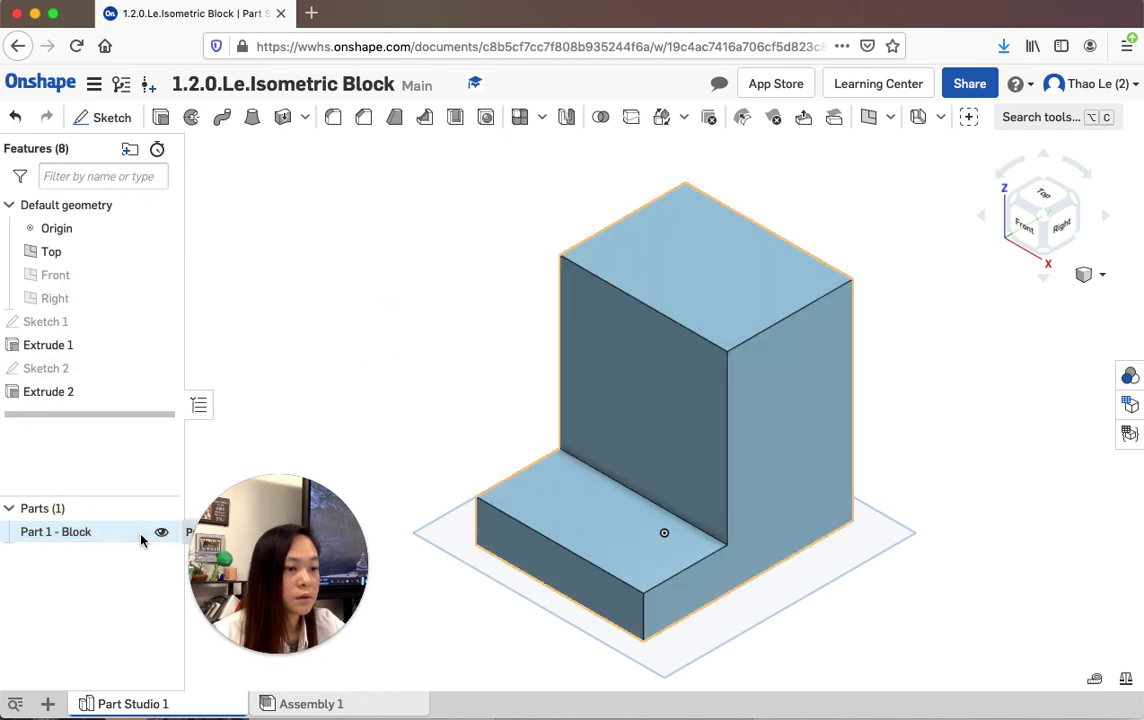
- Orbit the block, view it from the Top, then return to Isometric
click(330, 396)
click(643, 497)
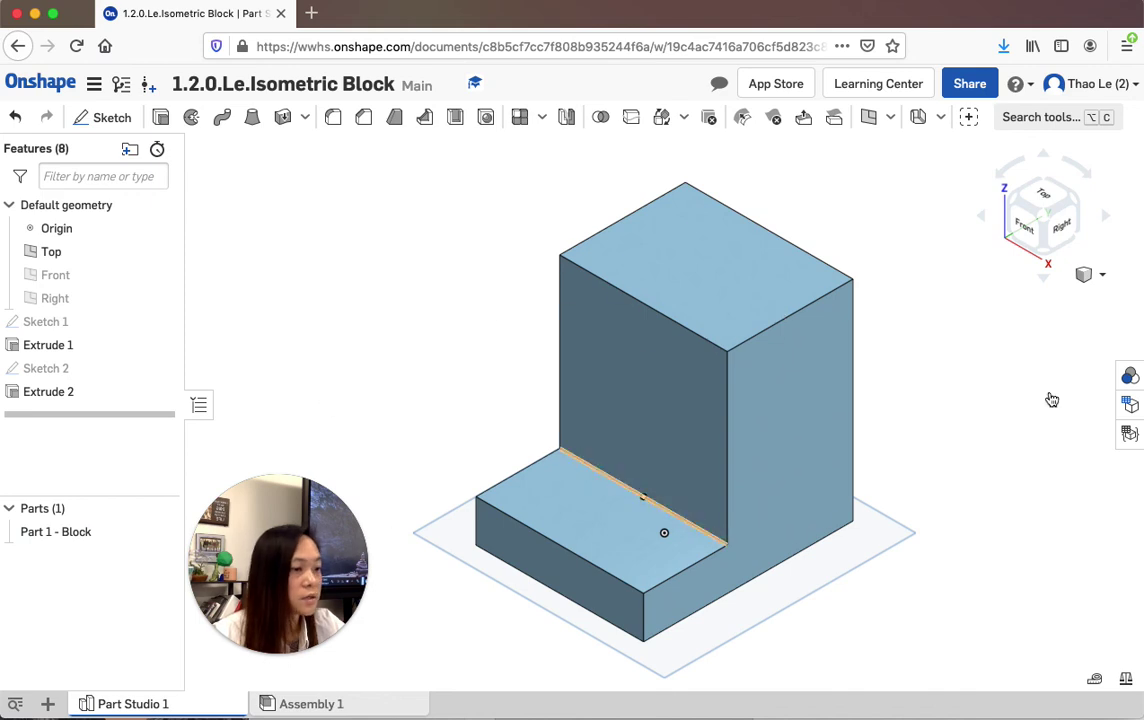
mouse_move(940, 360)
right_down()
mouse_move(897, 430)
mouse_move(940, 437)
mouse_move(912, 391)
mouse_move(843, 372)
right_up()
click(1048, 195)
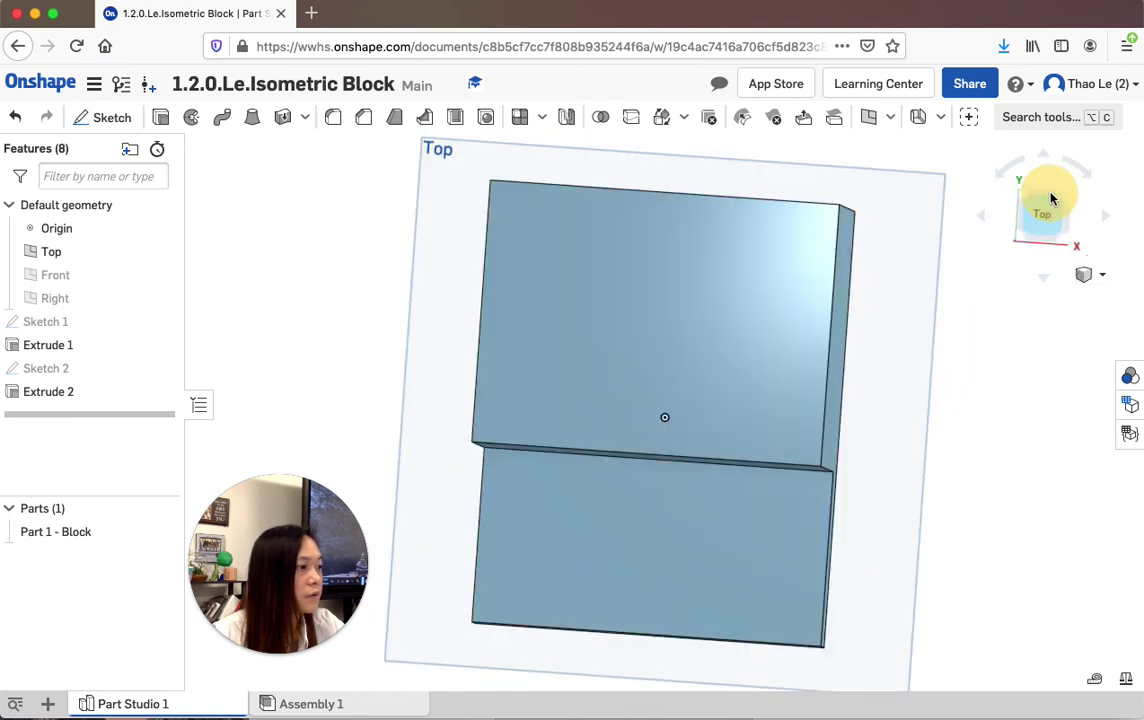
click(1088, 274)
click(1039, 302)
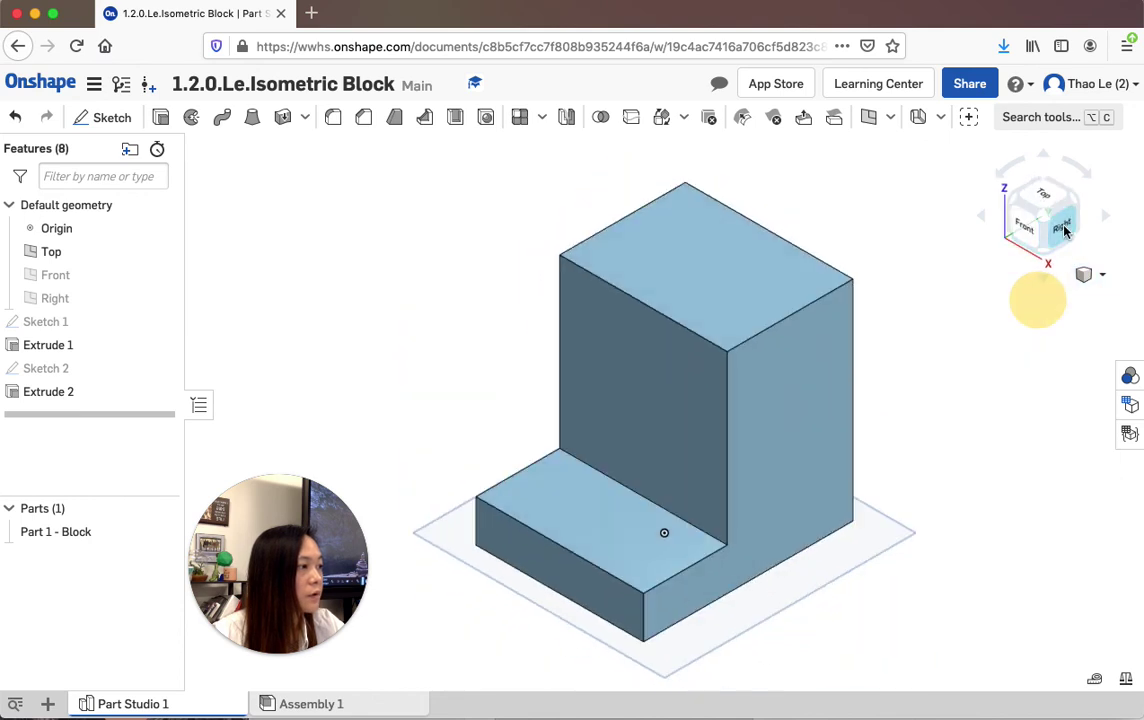
- Check the Right view, return to Isometric, and finish on the Front view
click(1048, 224)
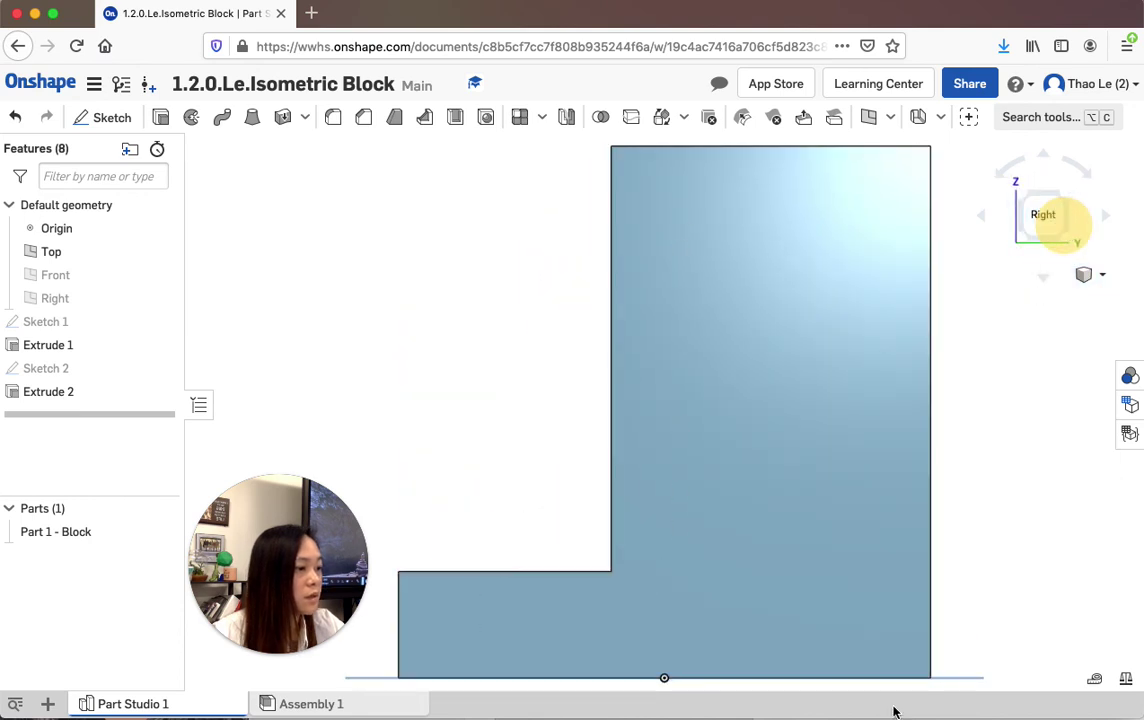
click(1088, 274)
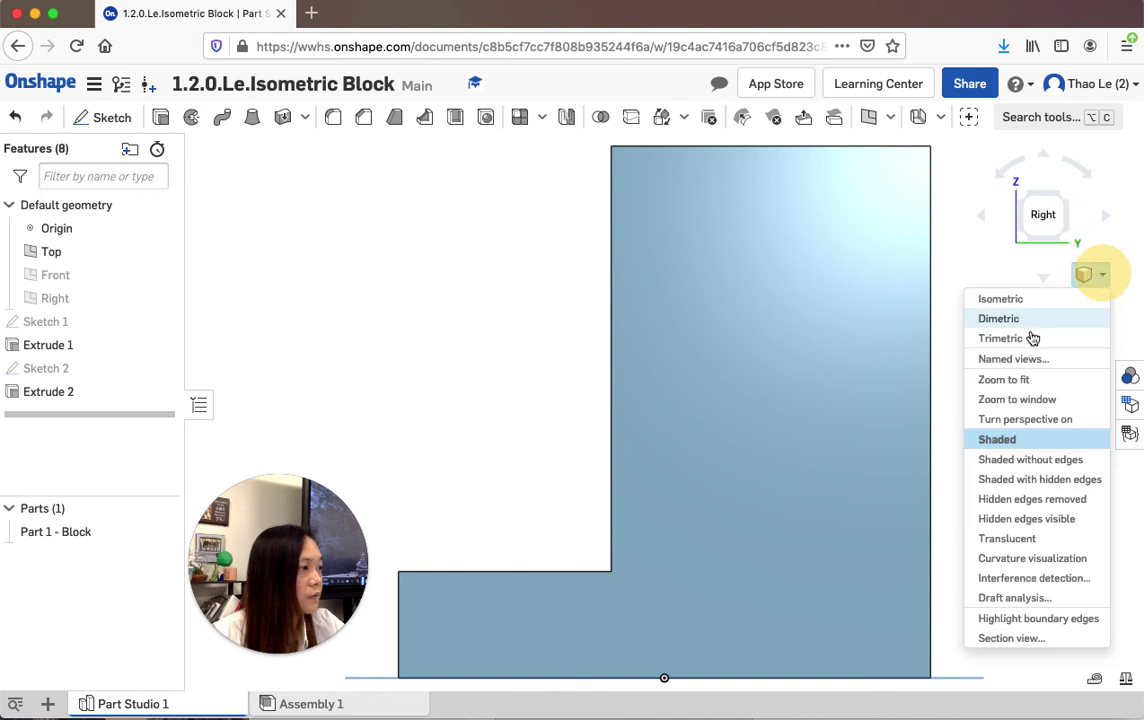
click(1000, 299)
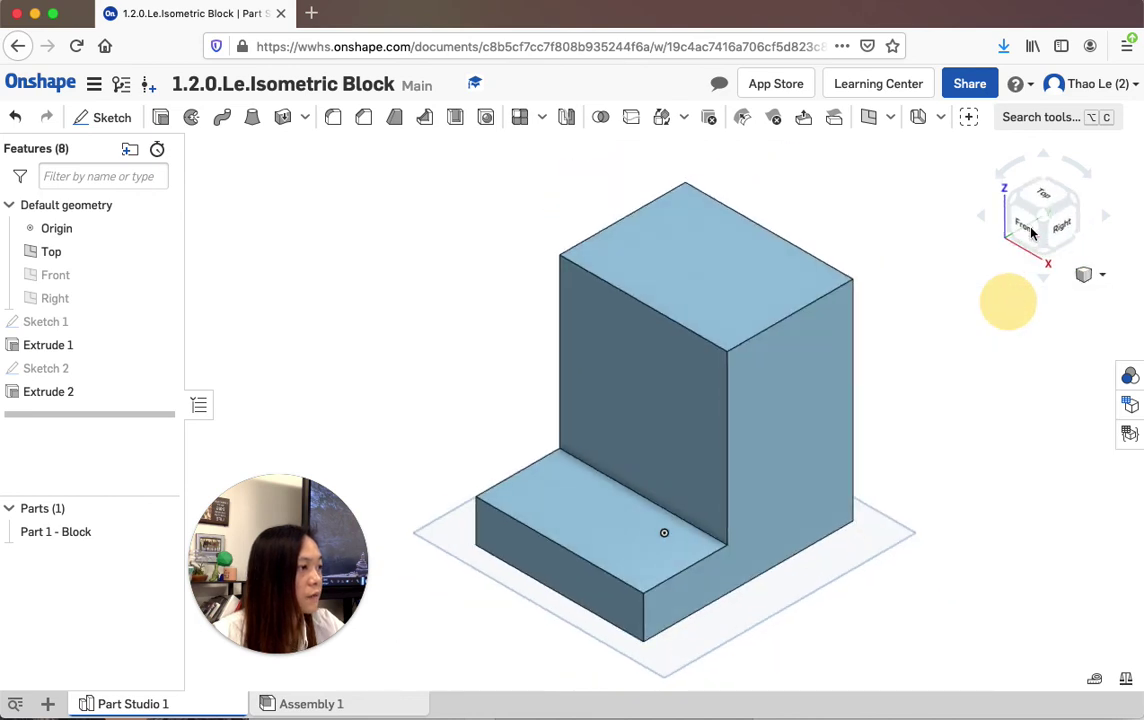
click(1033, 233)
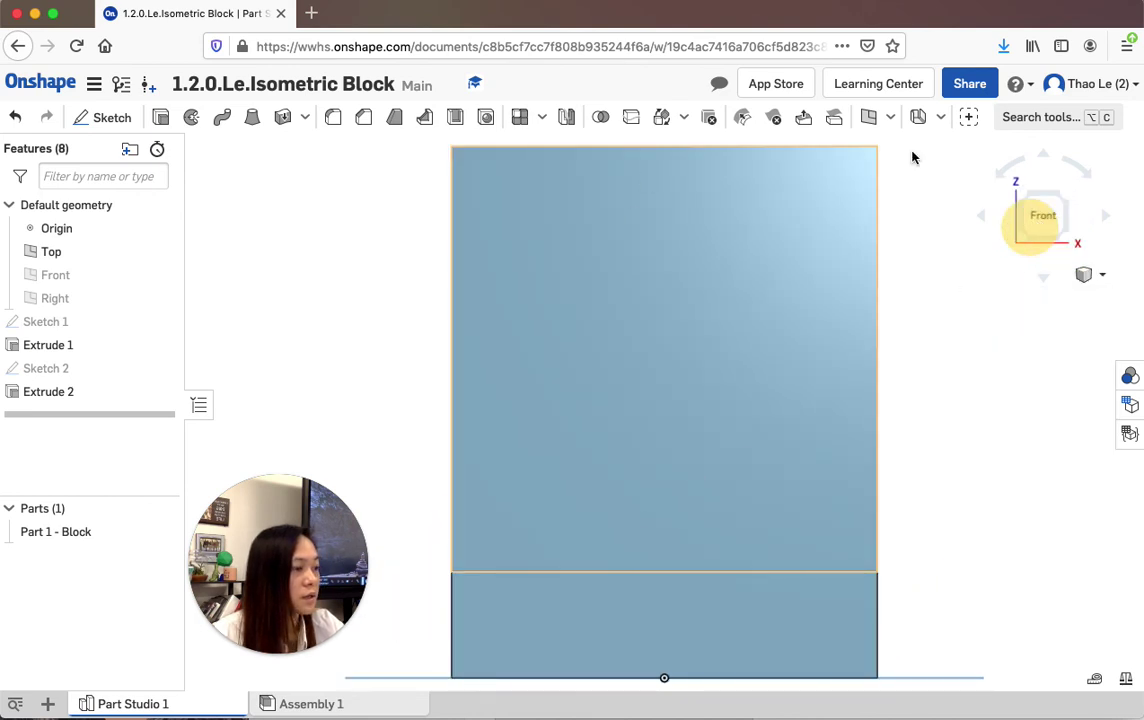